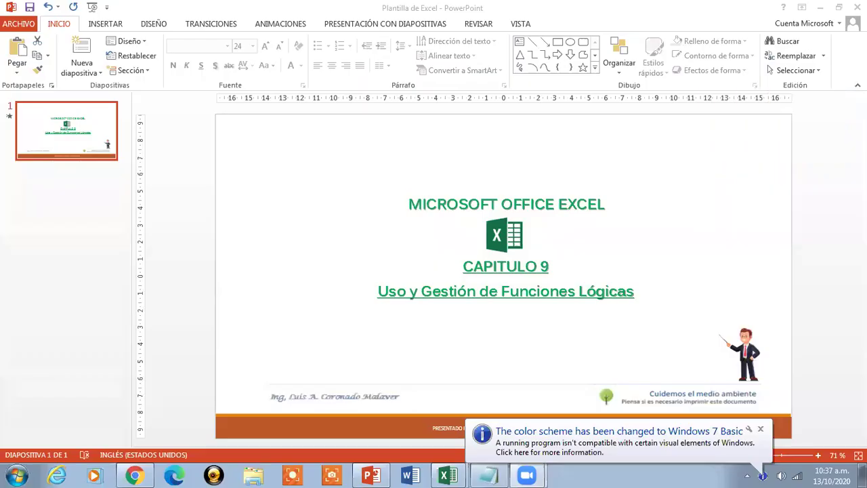
# - Dismiss the colour-scheme notice, present the CAPITULO 9 title slide full screen, then end the show
pyautogui.click(760, 429)
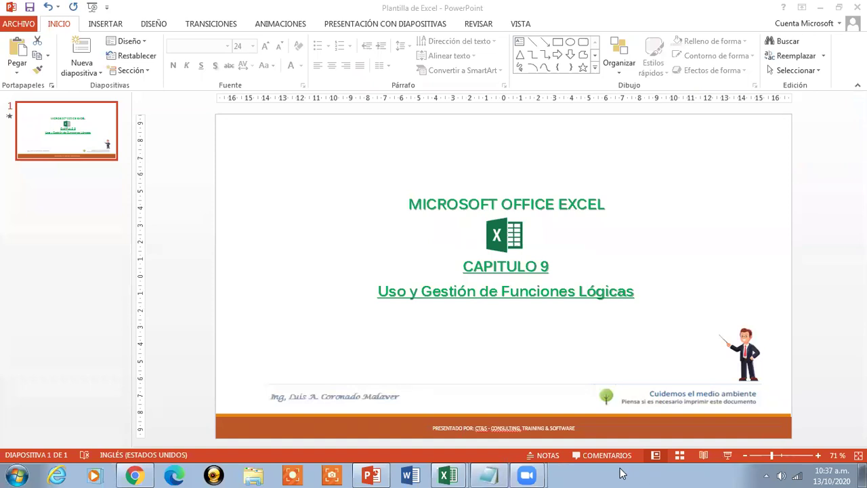
pyautogui.click(728, 456)
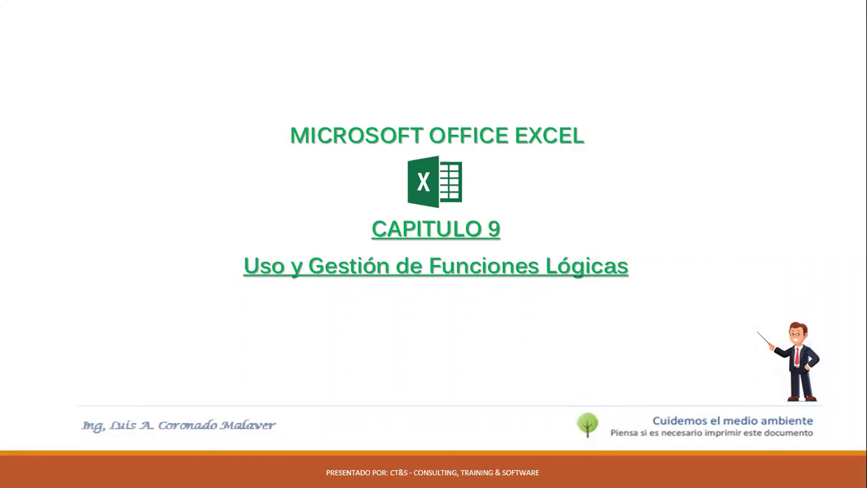
pyautogui.press('Escape')
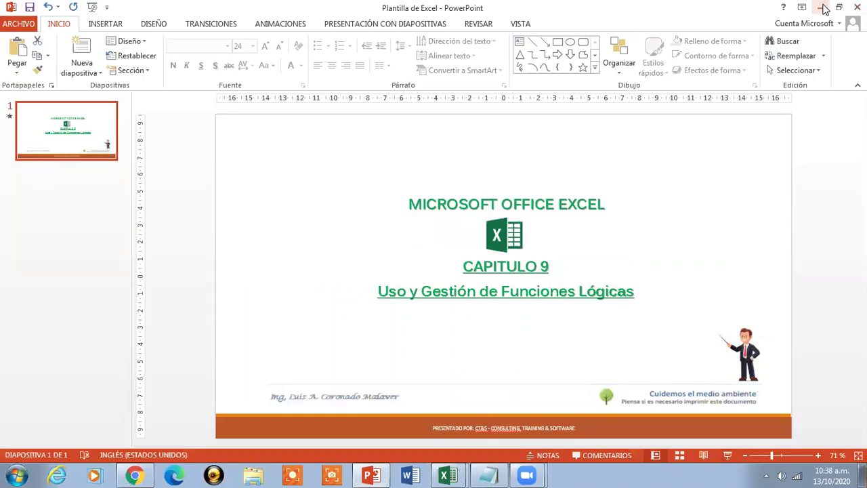
# - Minimize PowerPoint and switch to the Sesion de Clases Nro 10 Excel workbook
pyautogui.click(822, 8)
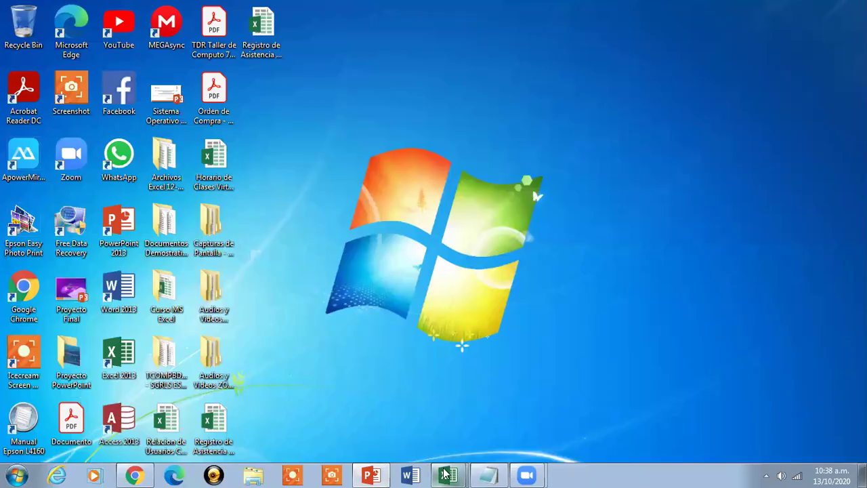
pyautogui.moveTo(447, 474)
pyautogui.click(408, 425)
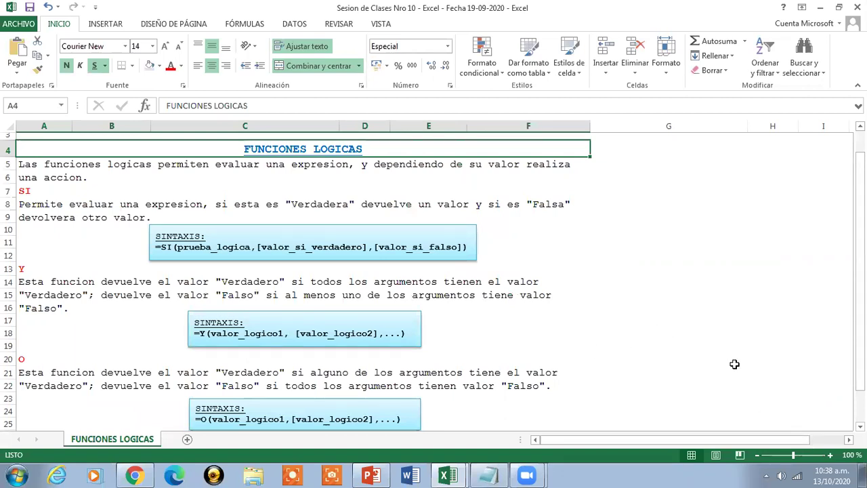
# - Zoom the FUNCIONES LOGICAS sheet to 120% and select the SI function explanation
pyautogui.click(831, 455)
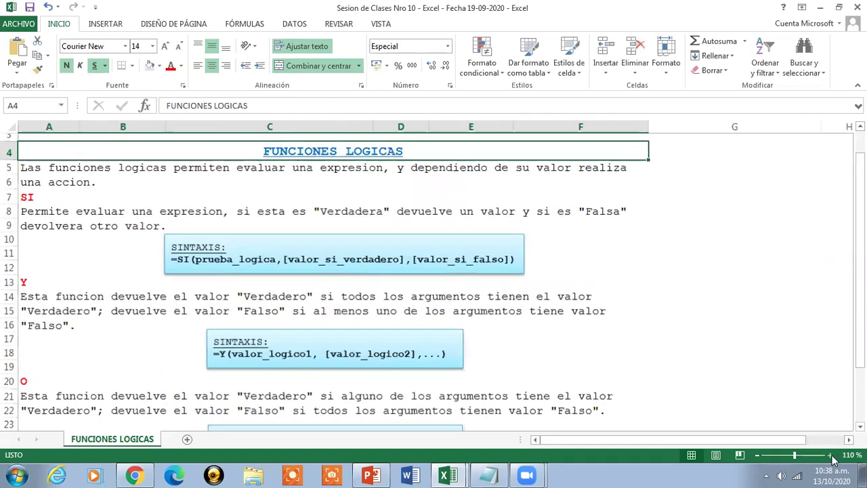
pyautogui.click(832, 455)
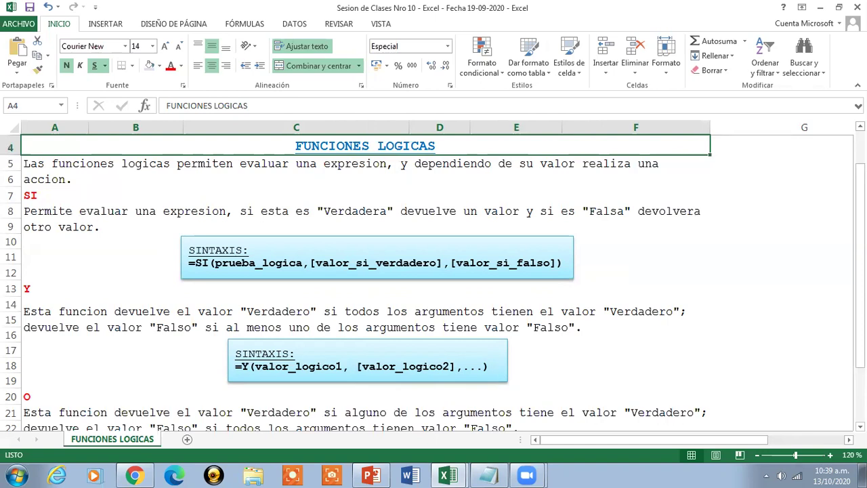
pyautogui.click(369, 216)
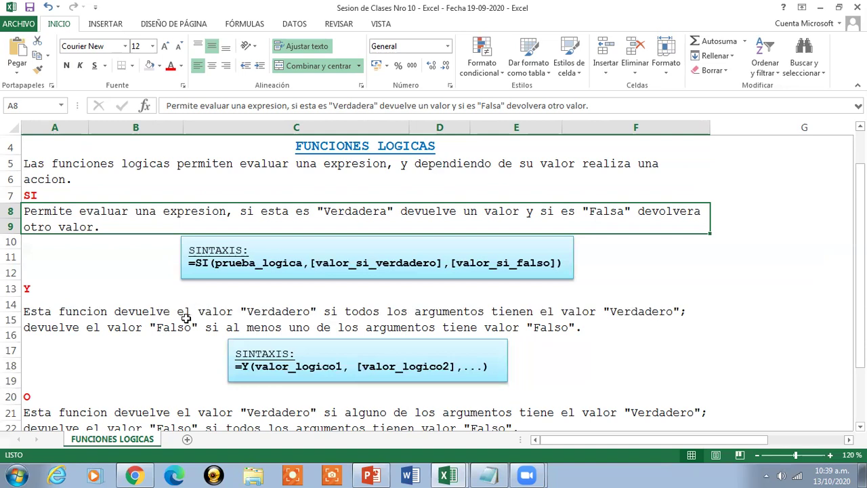
pyautogui.click(399, 316)
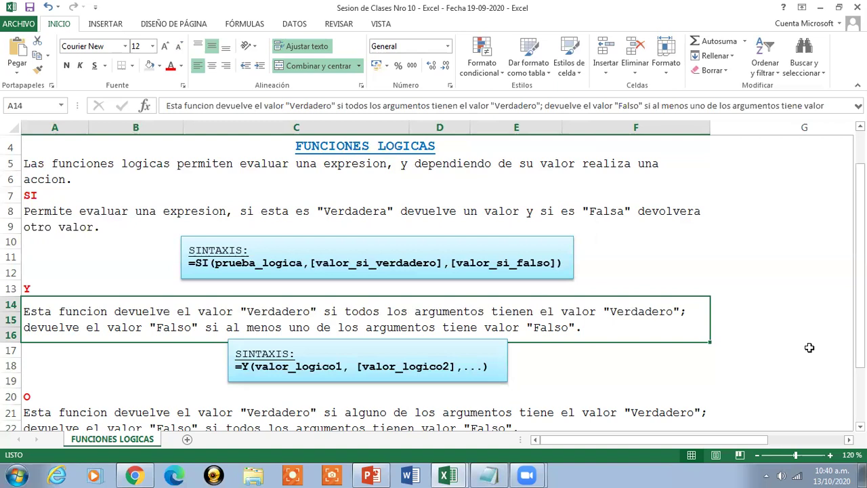
pyautogui.moveTo(860, 315); pyautogui.dragTo(860, 327)
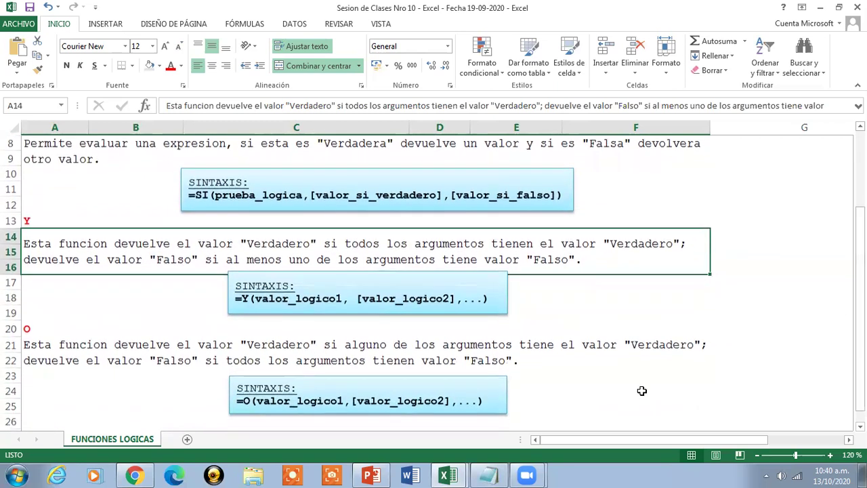
pyautogui.click(555, 358)
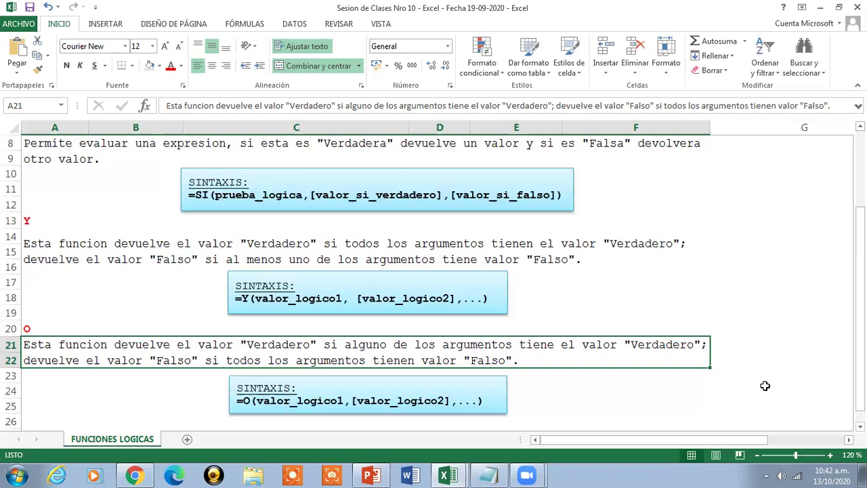
# - Scroll back to the FUNCIONES LOGICAS title cell A4 and minimize the Sesion de Clases Nro 10 workbook
pyautogui.moveTo(860, 396); pyautogui.dragTo(860, 152)
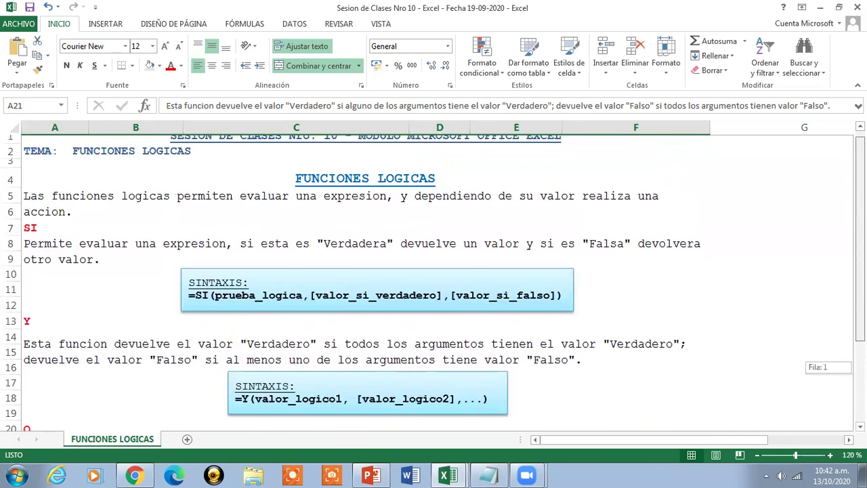
pyautogui.moveTo(860, 293); pyautogui.dragTo(859, 303)
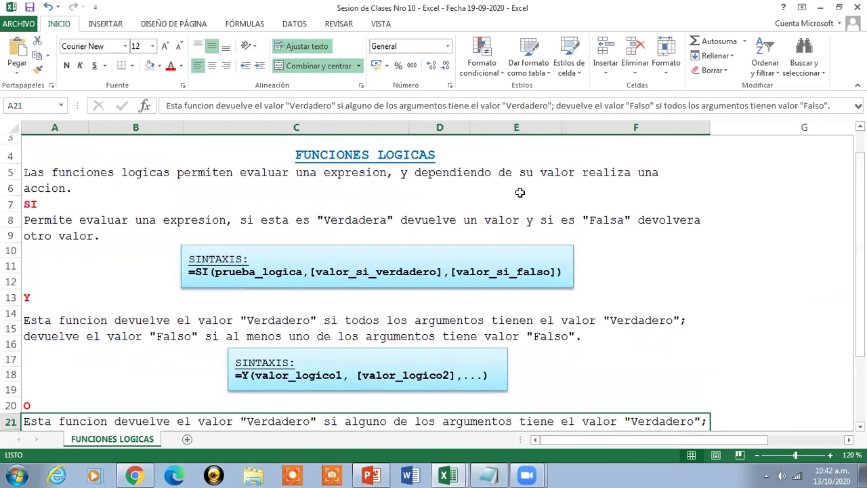
pyautogui.click(372, 154)
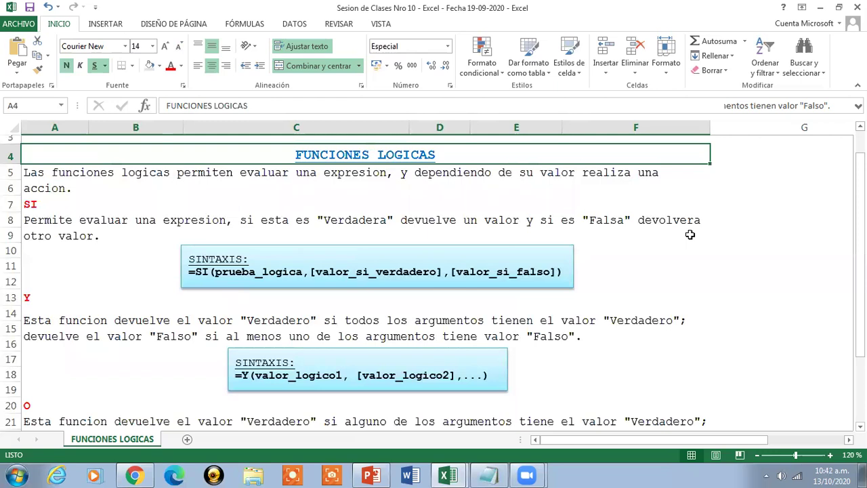
pyautogui.click(820, 7)
pyautogui.moveTo(444, 473)
pyautogui.click(412, 446)
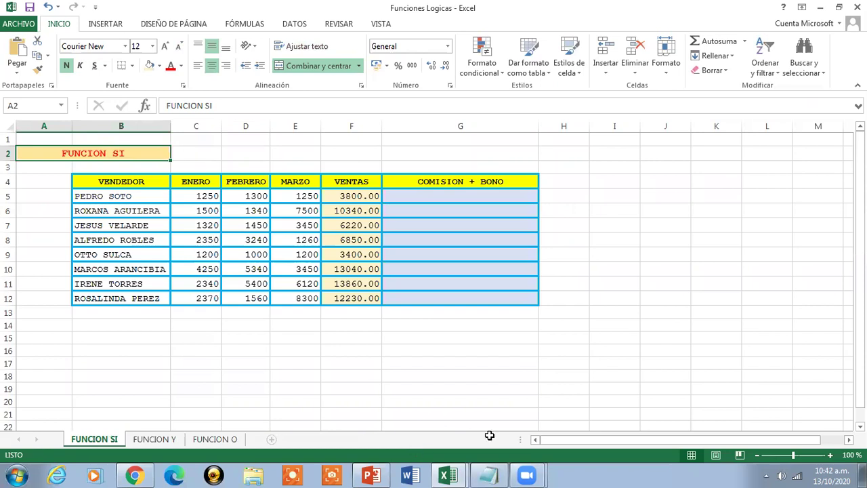
pyautogui.click(830, 455)
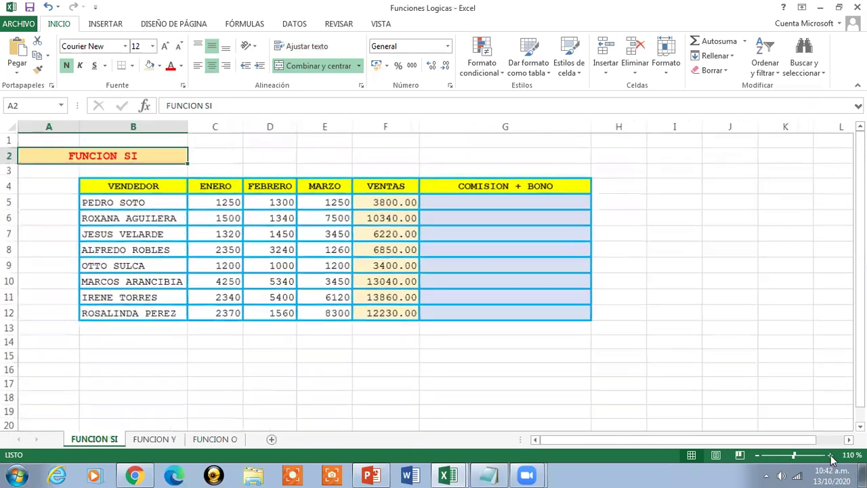
pyautogui.click(830, 455)
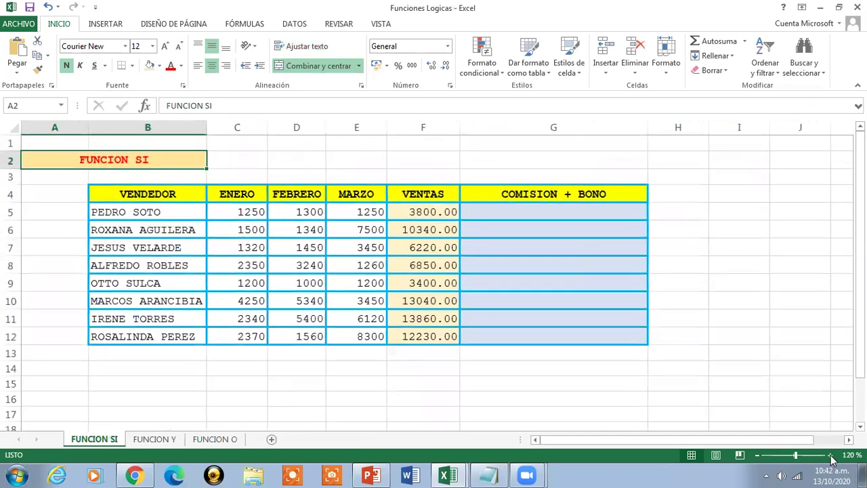
pyautogui.click(830, 455)
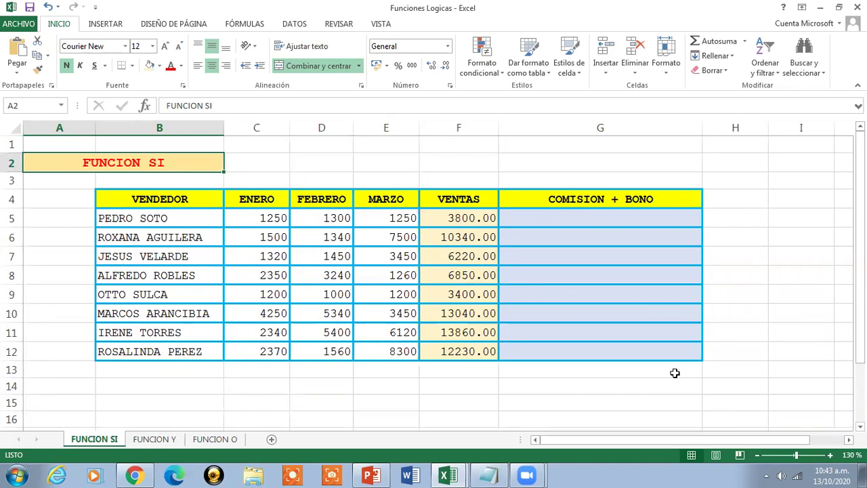
pyautogui.click(177, 204)
pyautogui.moveTo(177, 203); pyautogui.dragTo(583, 342)
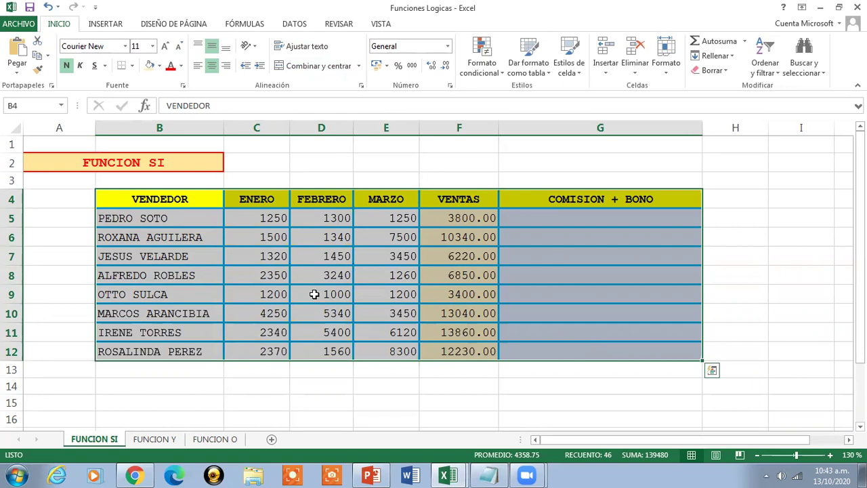
pyautogui.click(186, 203)
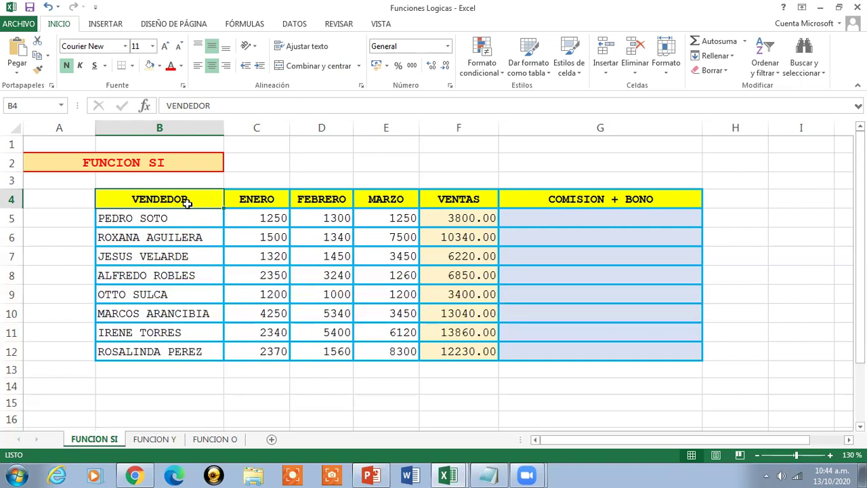
pyautogui.click(474, 218)
pyautogui.moveTo(474, 218); pyautogui.dragTo(477, 351)
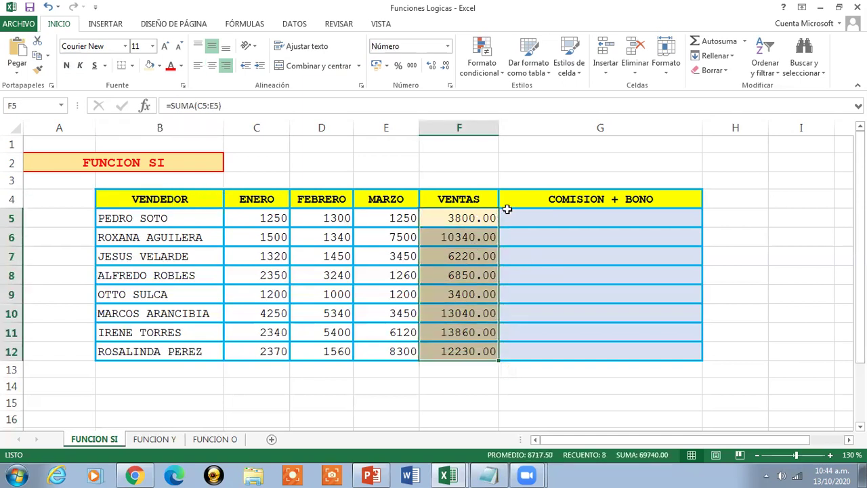
pyautogui.click(251, 218)
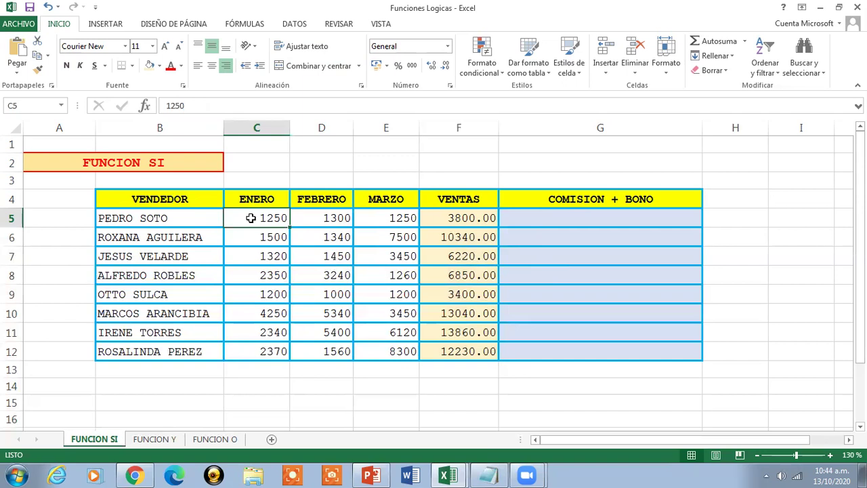
pyautogui.click(513, 219)
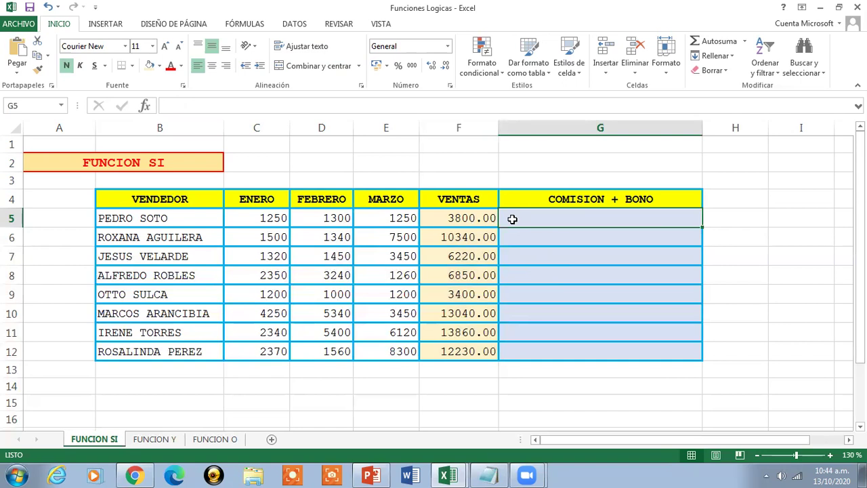
# - In Notepad, select the =SI(F5>4500,"OTORGAR COMISION + BONO",...) line, then minimize Notepad
pyautogui.click(487, 475)
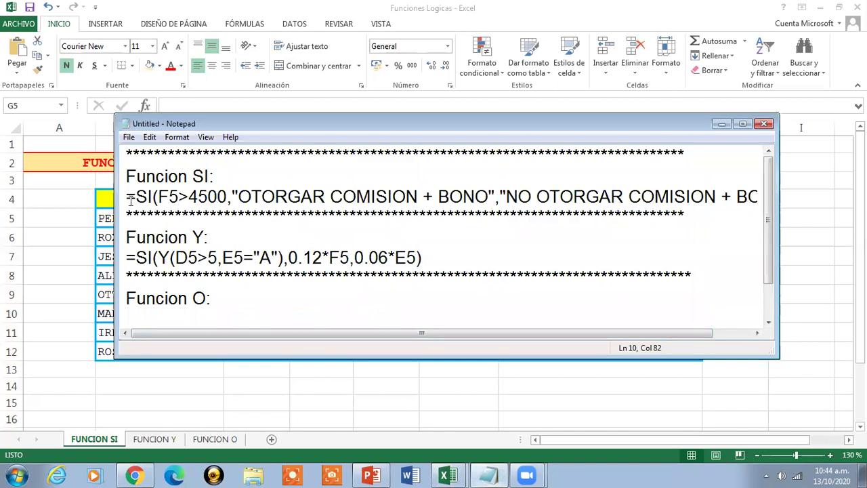
pyautogui.moveTo(125, 196); pyautogui.dragTo(812, 203)
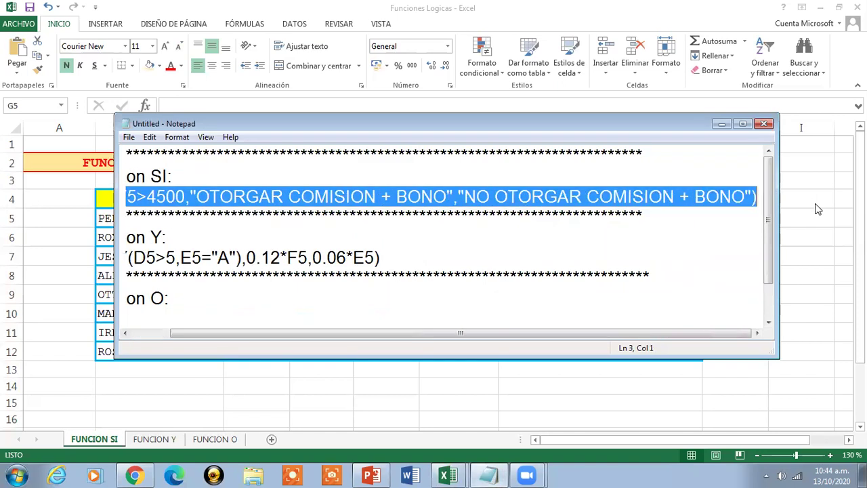
pyautogui.click(721, 124)
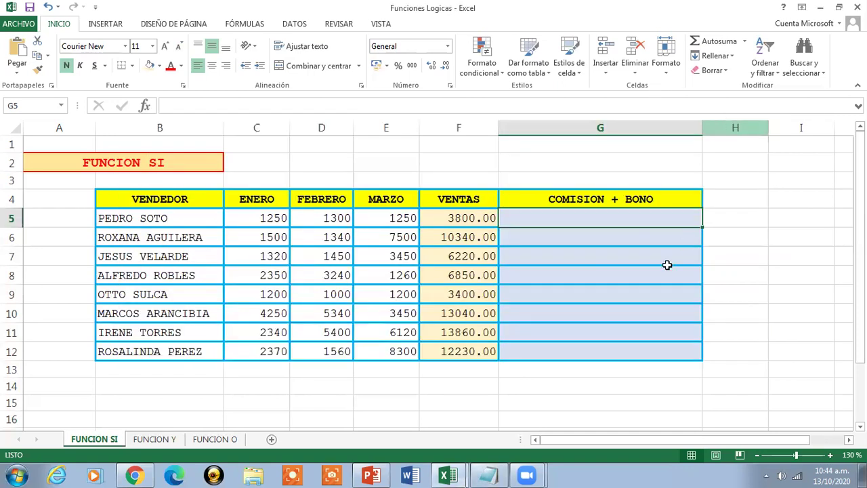
# - At 120% zoom, draw a rectangle and place it, widened, below the table around B14:C15
pyautogui.moveTo(620, 443)
pyautogui.mouseDown()
pyautogui.moveTo(653, 443)
pyautogui.moveTo(644, 442)
pyautogui.mouseUp()
pyautogui.click(758, 455)
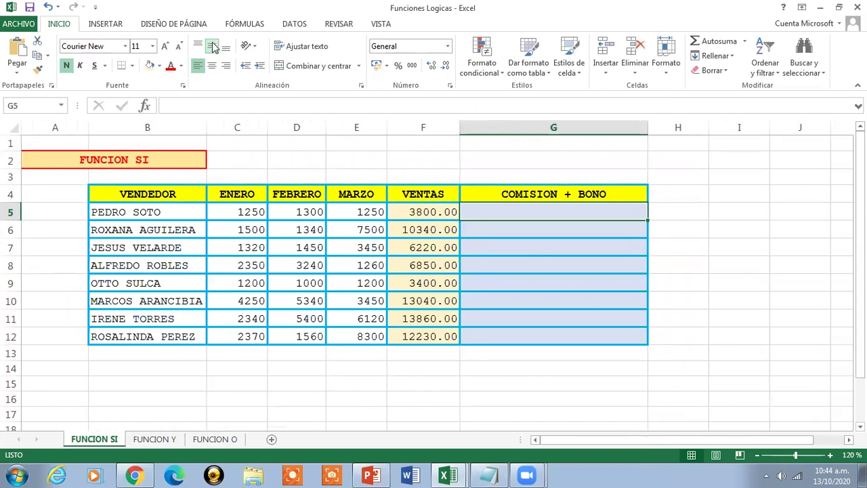
pyautogui.click(108, 24)
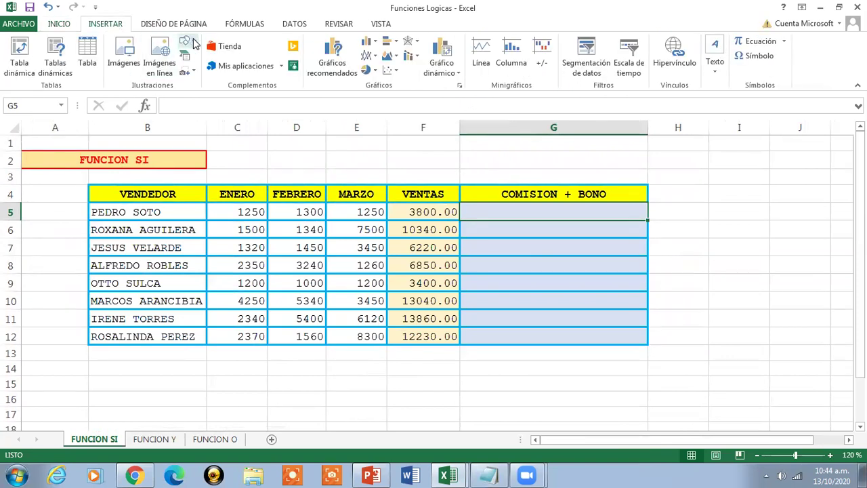
pyautogui.click(193, 43)
pyautogui.click(224, 73)
pyautogui.moveTo(687, 214); pyautogui.dragTo(681, 217)
pyautogui.press('Escape')
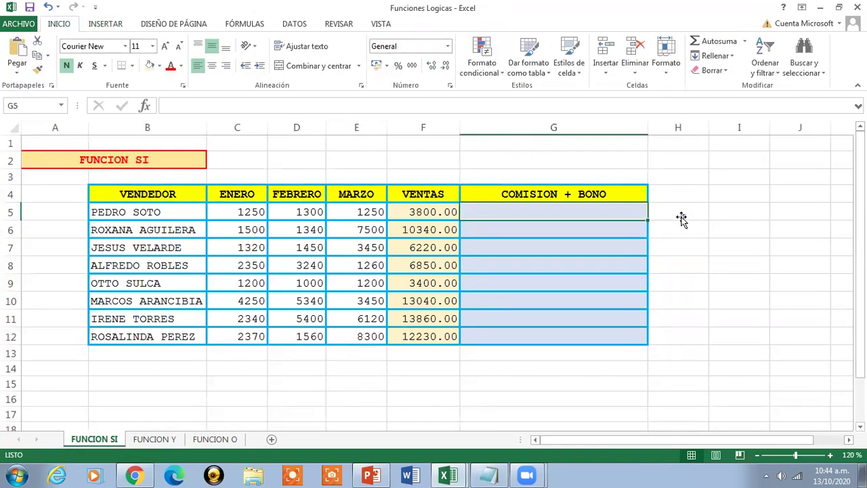
pyautogui.click(681, 217)
pyautogui.moveTo(684, 220); pyautogui.dragTo(834, 231)
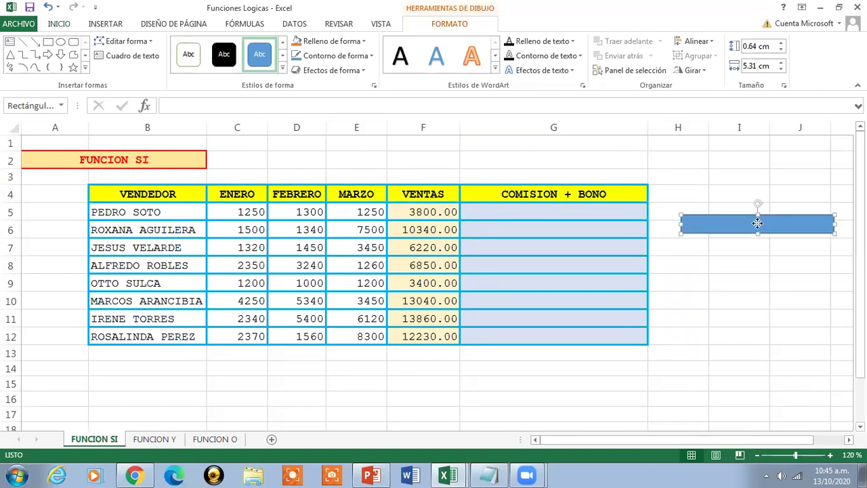
pyautogui.moveTo(757, 223); pyautogui.dragTo(311, 374)
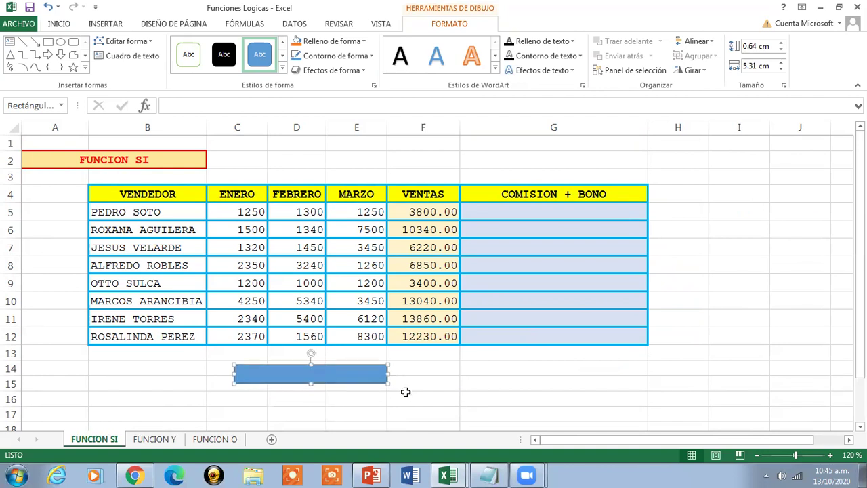
pyautogui.moveTo(388, 383); pyautogui.dragTo(587, 389)
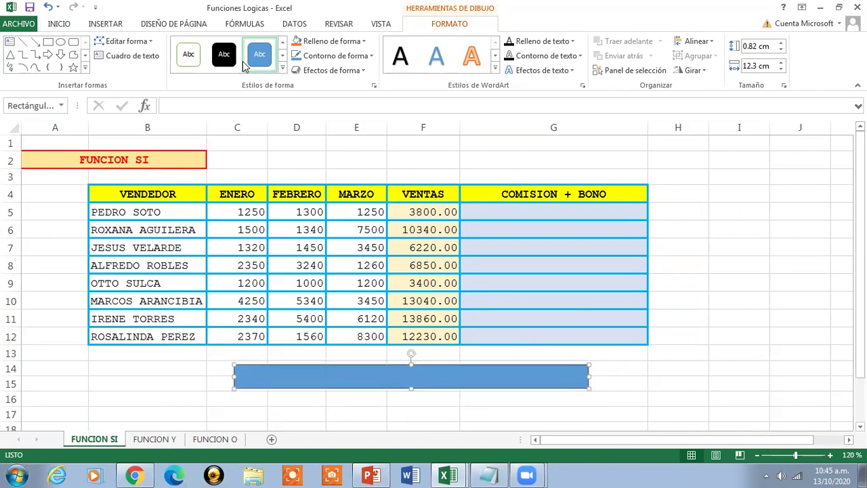
# - Give the rectangle a white outlined style and paste the SI formula in, fitted on one line
pyautogui.click(187, 53)
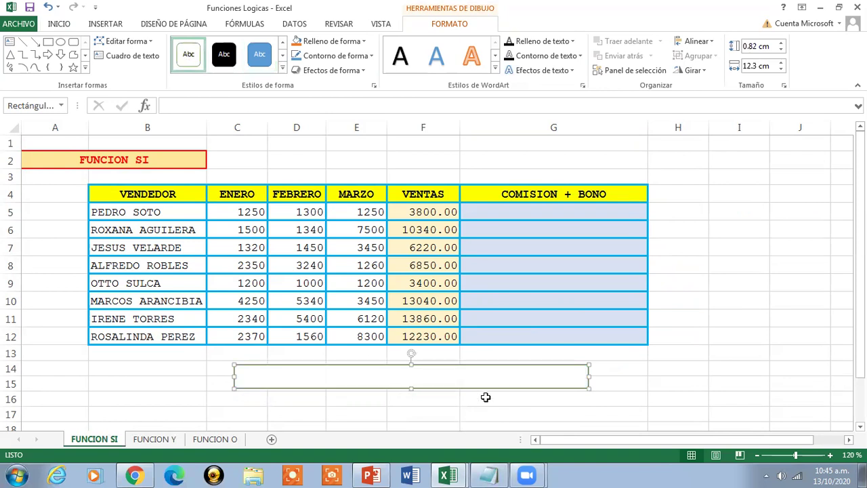
pyautogui.rightClick(410, 379)
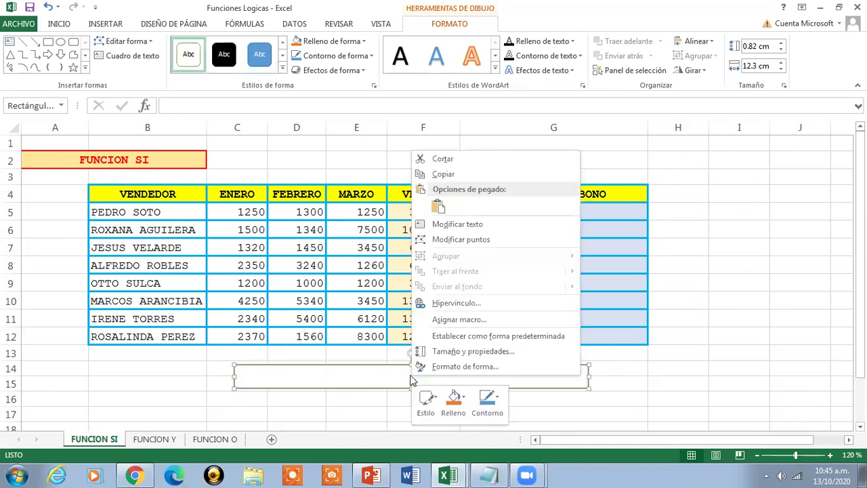
pyautogui.click(453, 225)
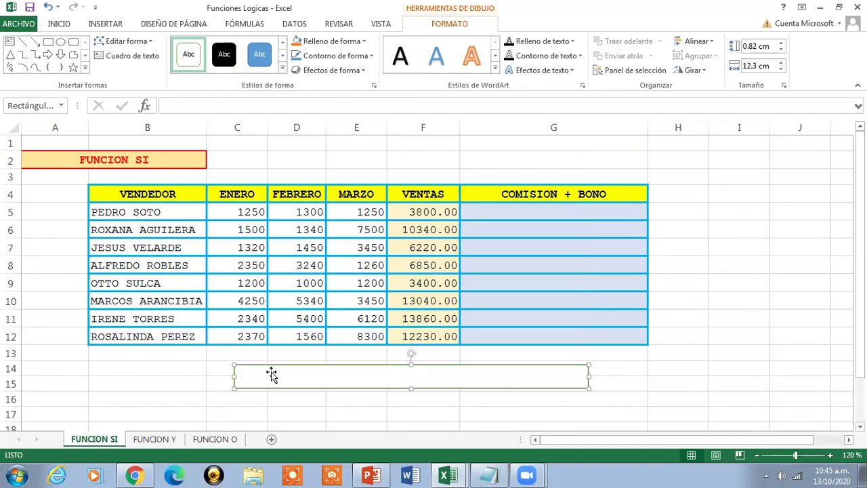
pyautogui.write('=SI(F5>4500,"OTORGAR COMISION + BONO","NO OTORGAR COMISION + BONO")')
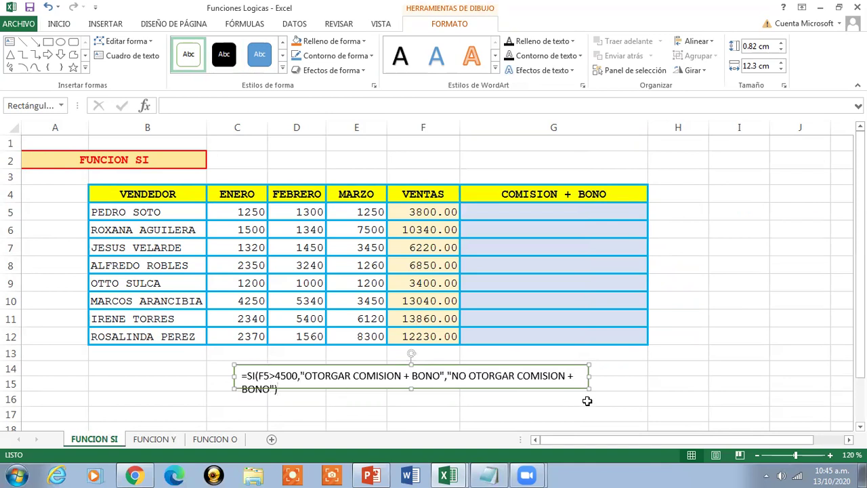
pyautogui.moveTo(588, 386); pyautogui.dragTo(656, 387)
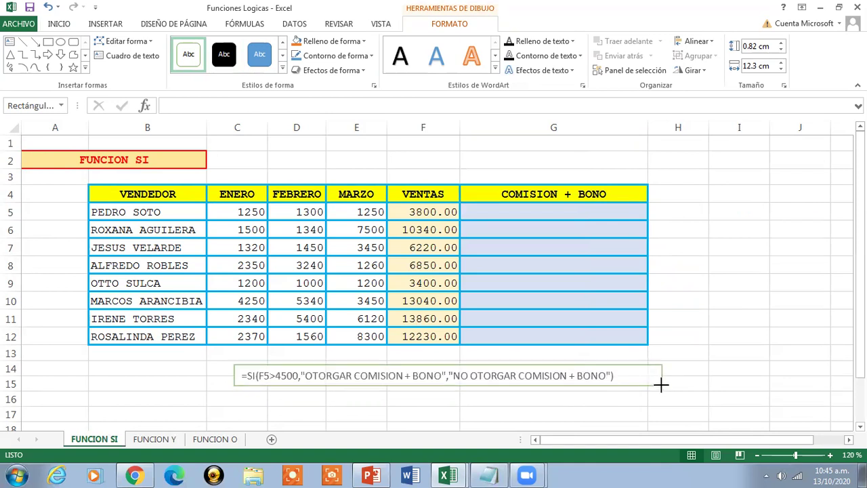
pyautogui.moveTo(569, 366); pyautogui.dragTo(508, 365)
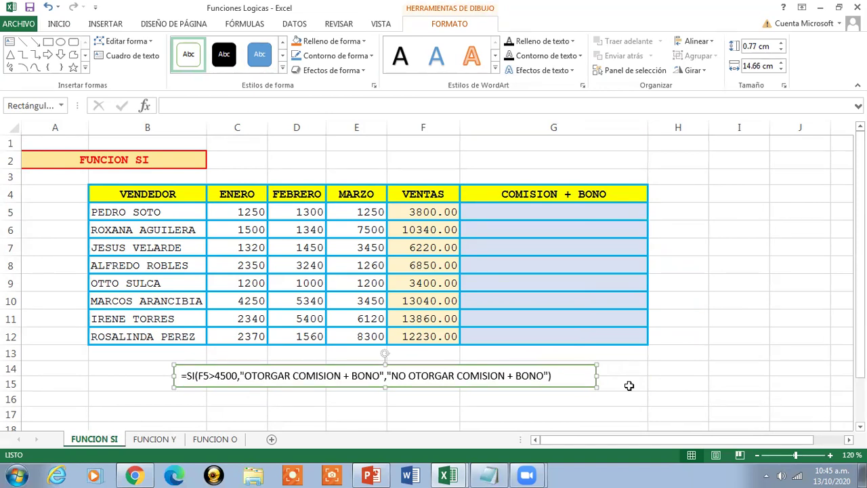
pyautogui.click(57, 26)
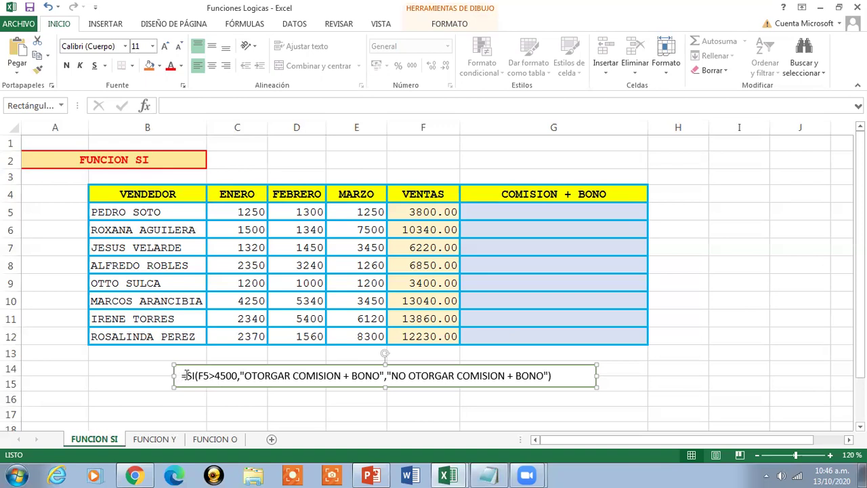
# - Copy the SI formula text from the box and paste it into cell G5
pyautogui.moveTo(185, 375); pyautogui.dragTo(558, 373)
pyautogui.hotkey('ctrl', 'c')
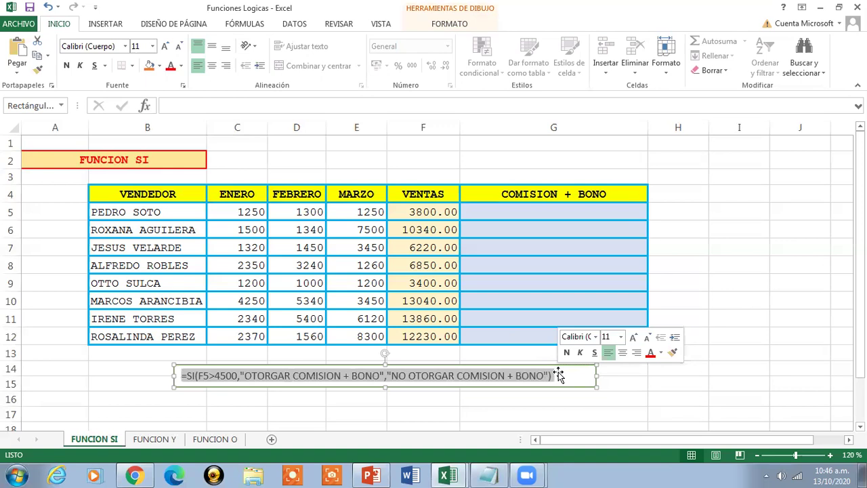
pyautogui.click(477, 211)
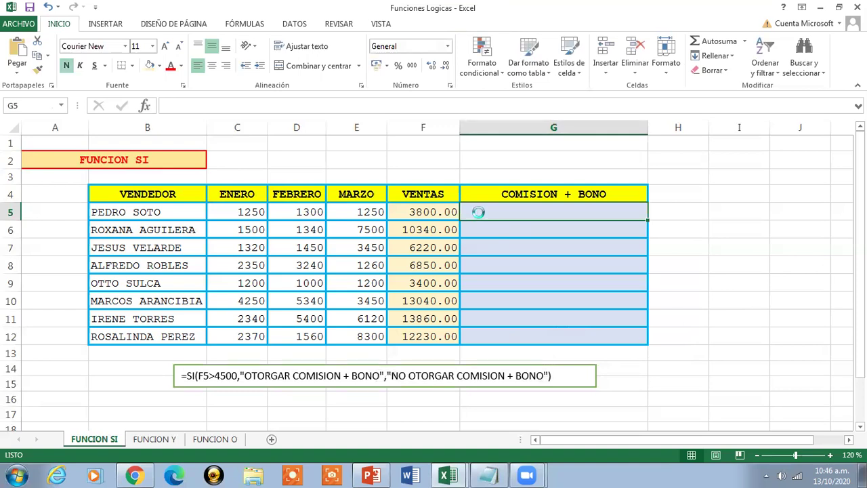
pyautogui.hotkey('ctrl', 'v')
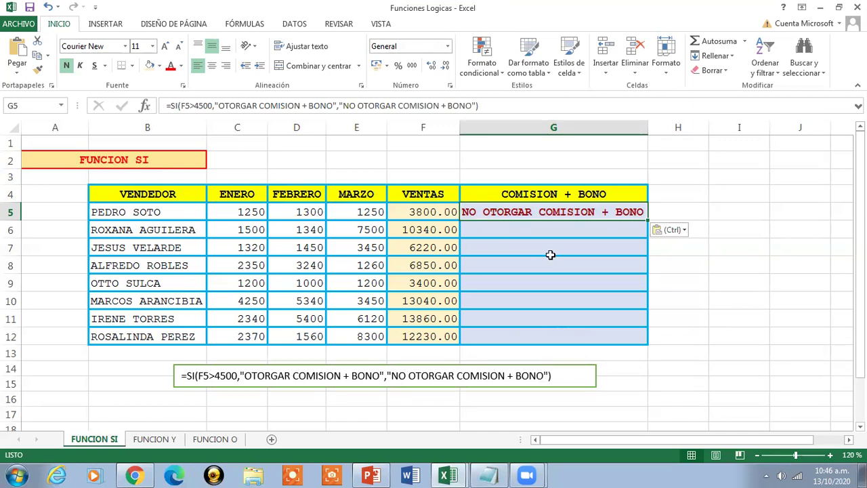
pyautogui.click(499, 106)
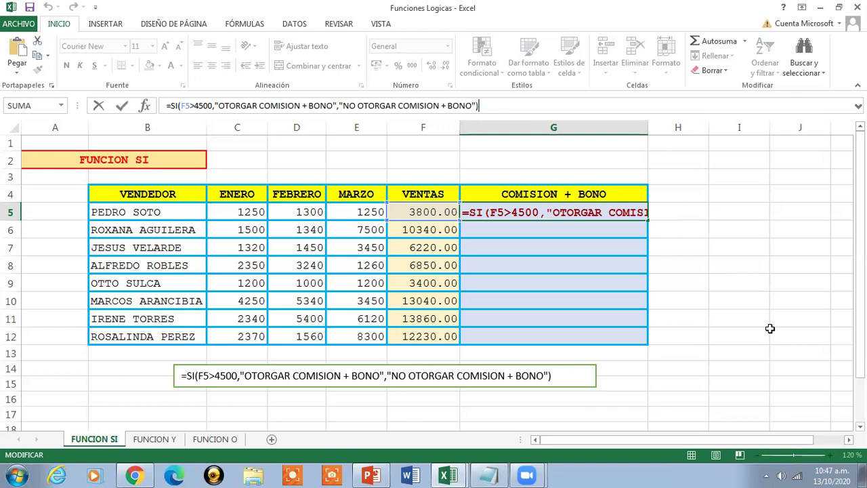
pyautogui.press('Return')
pyautogui.click(612, 212)
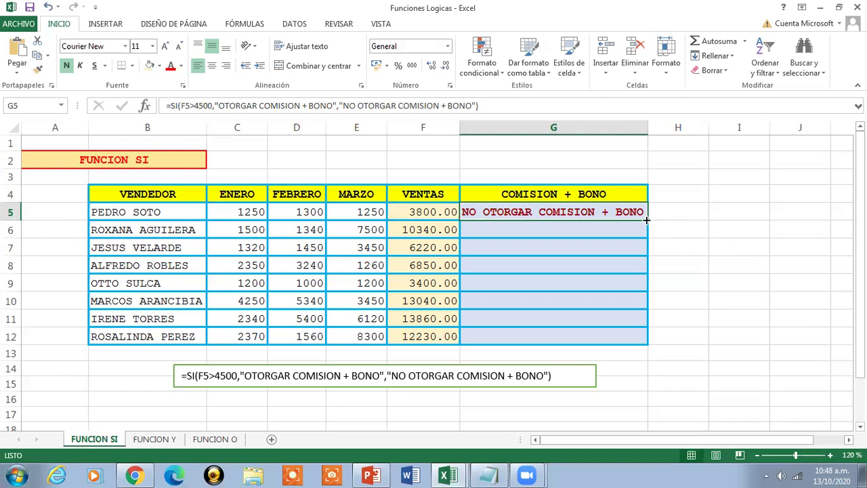
pyautogui.moveTo(647, 220); pyautogui.dragTo(645, 347)
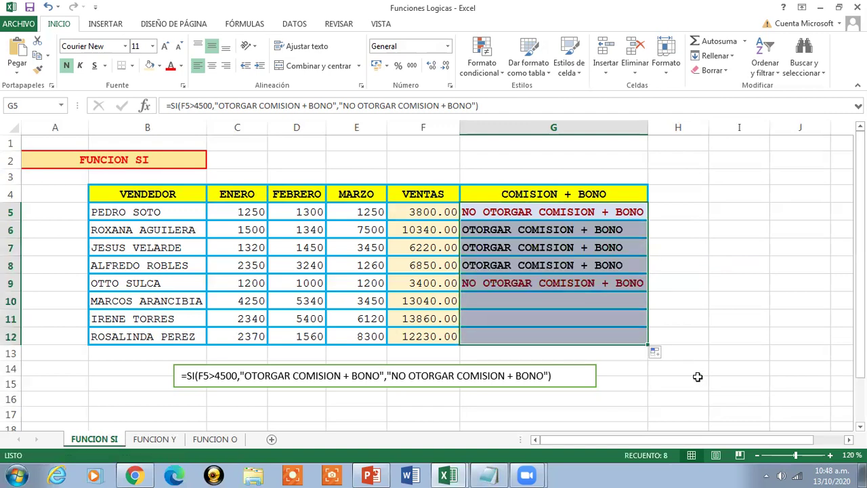
pyautogui.click(575, 230)
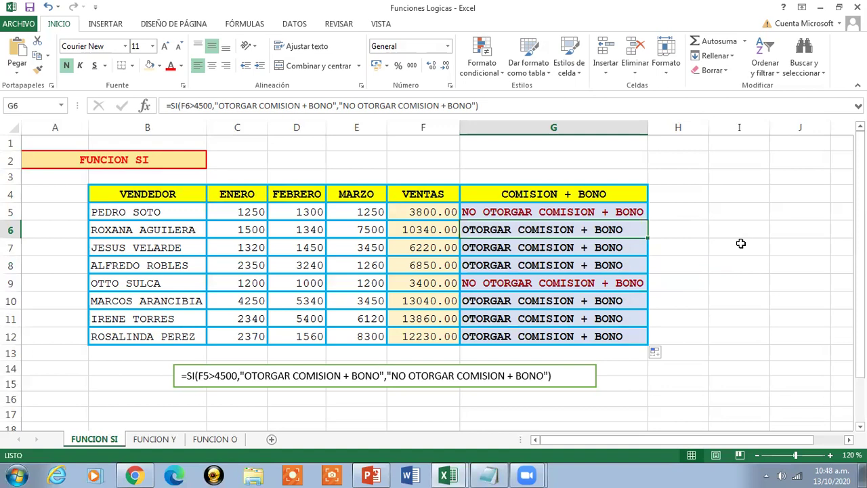
pyautogui.click(443, 230)
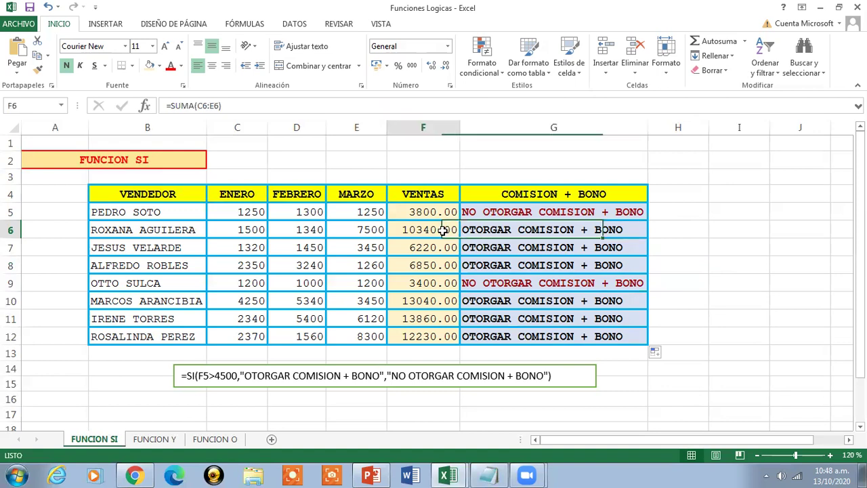
pyautogui.click(559, 230)
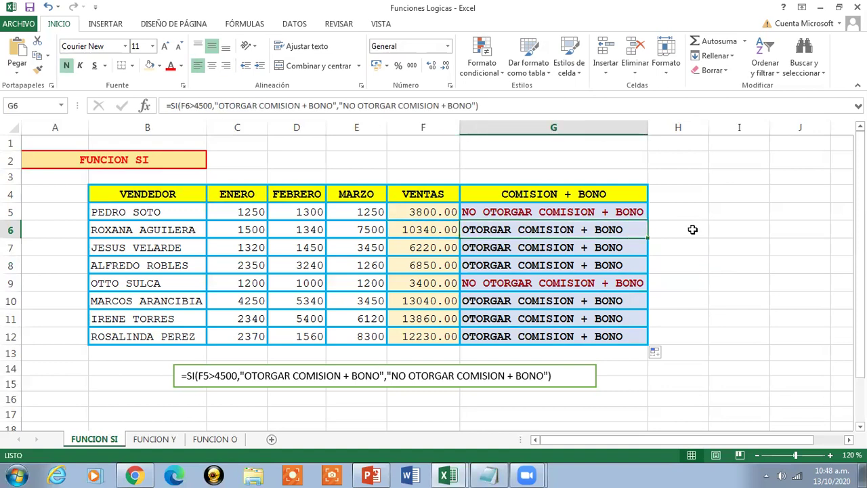
pyautogui.click(493, 107)
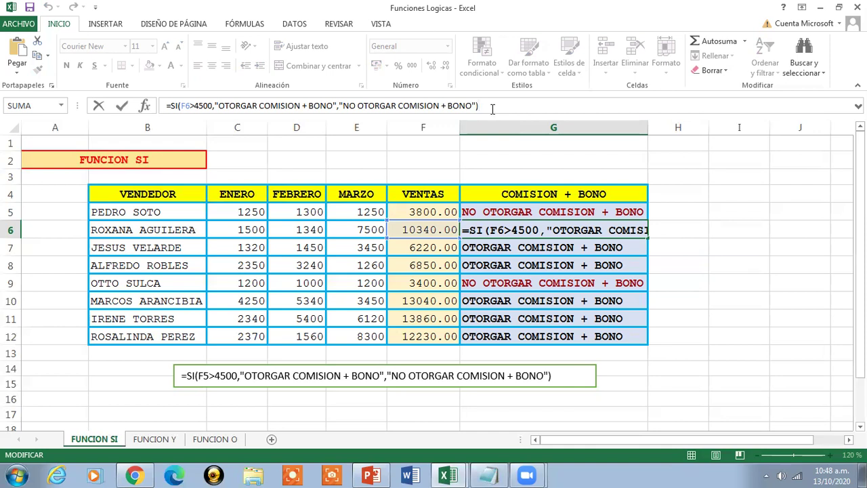
pyautogui.press('Return')
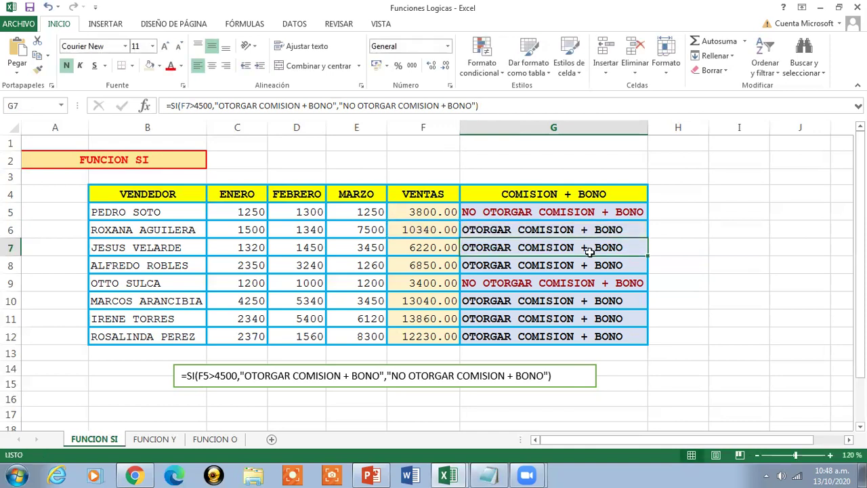
pyautogui.click(574, 232)
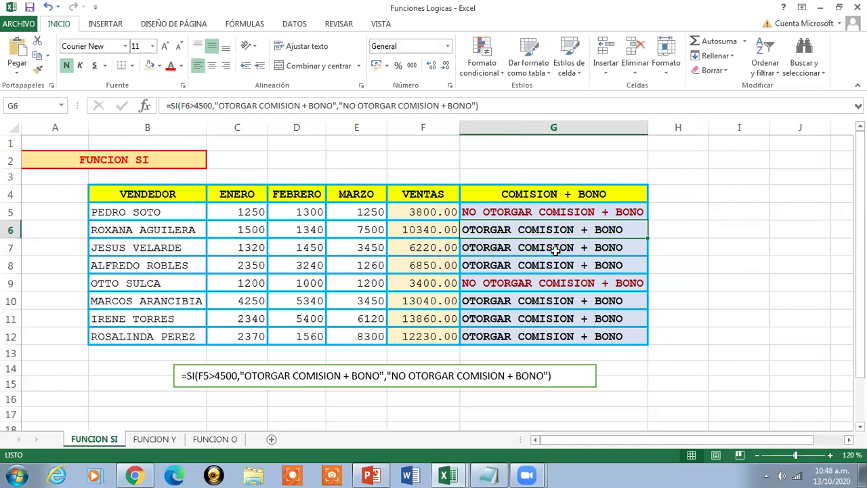
pyautogui.click(485, 288)
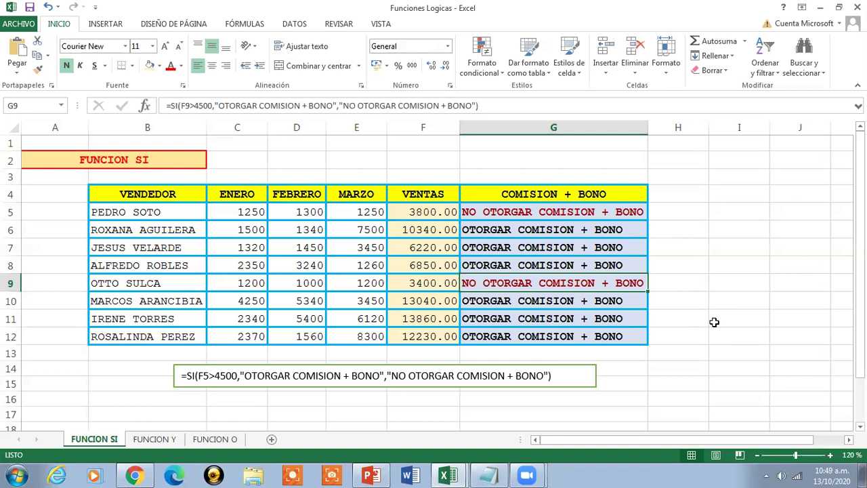
pyautogui.click(614, 306)
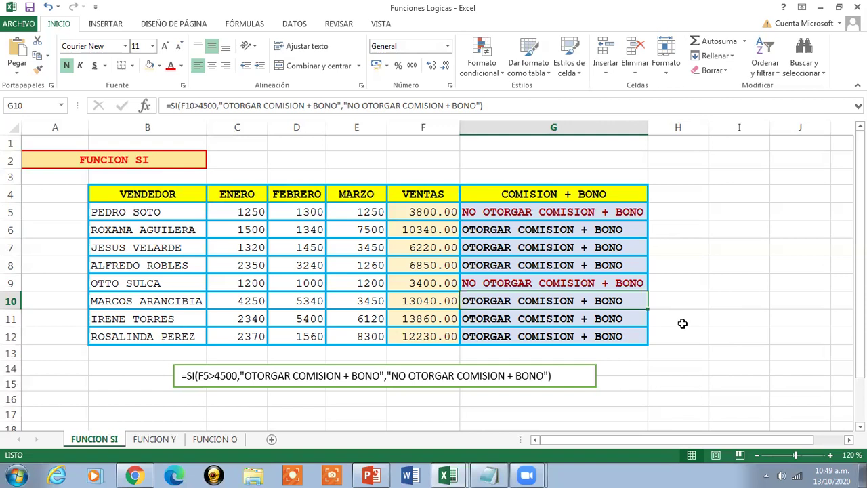
pyautogui.click(565, 379)
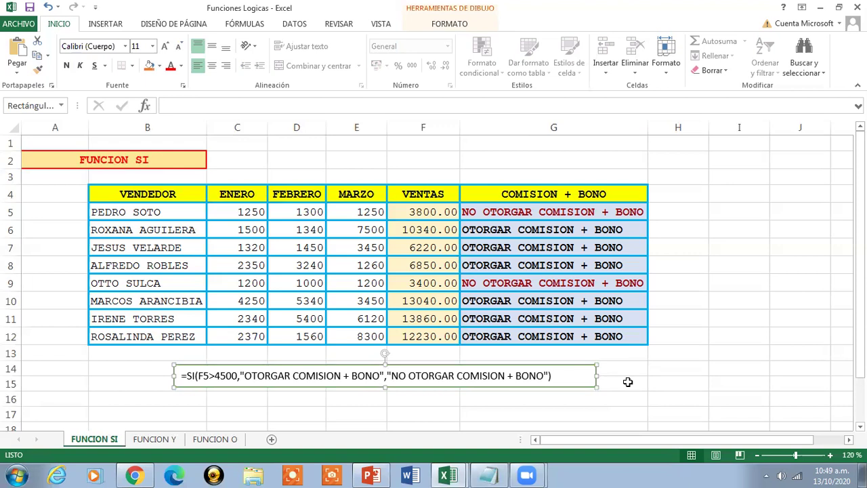
pyautogui.click(448, 475)
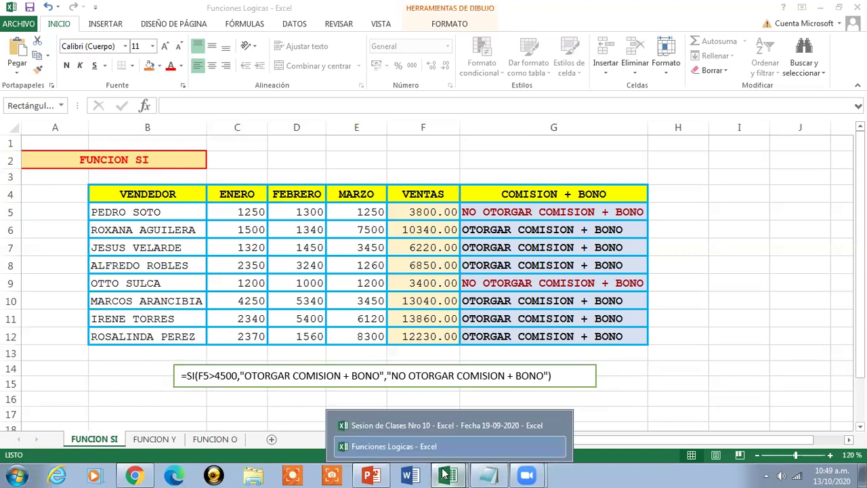
pyautogui.click(417, 423)
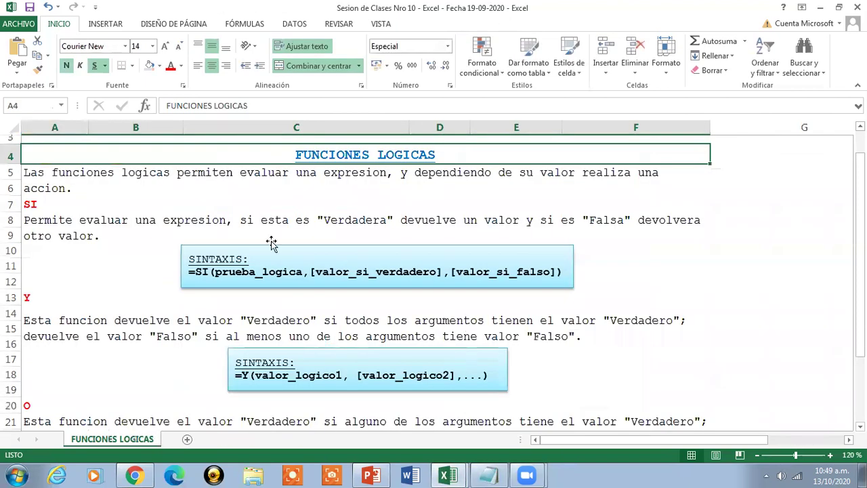
pyautogui.click(261, 227)
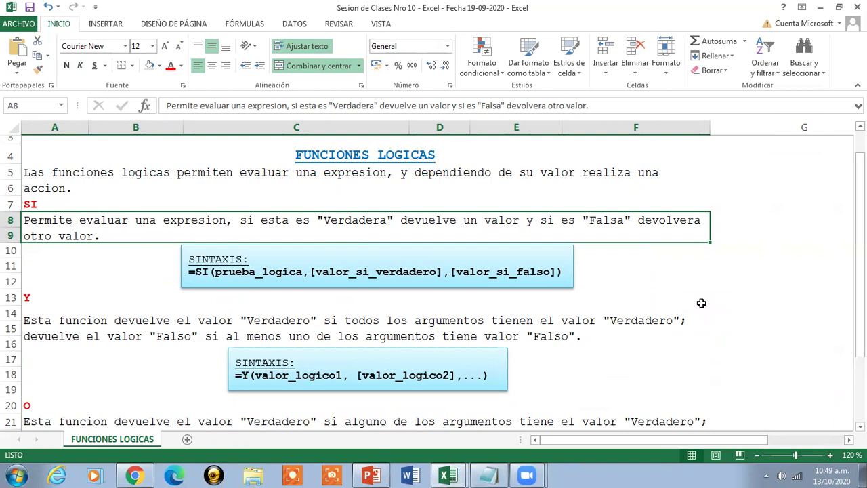
pyautogui.click(819, 7)
pyautogui.click(540, 211)
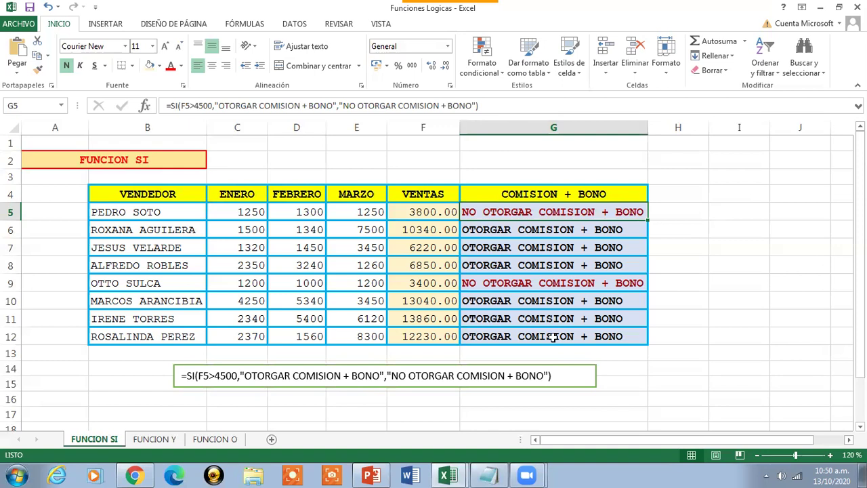
# - Deselect the formula box by clicking the FUNCION SI title, then open the FUNCION Y sheet
pyautogui.click(572, 380)
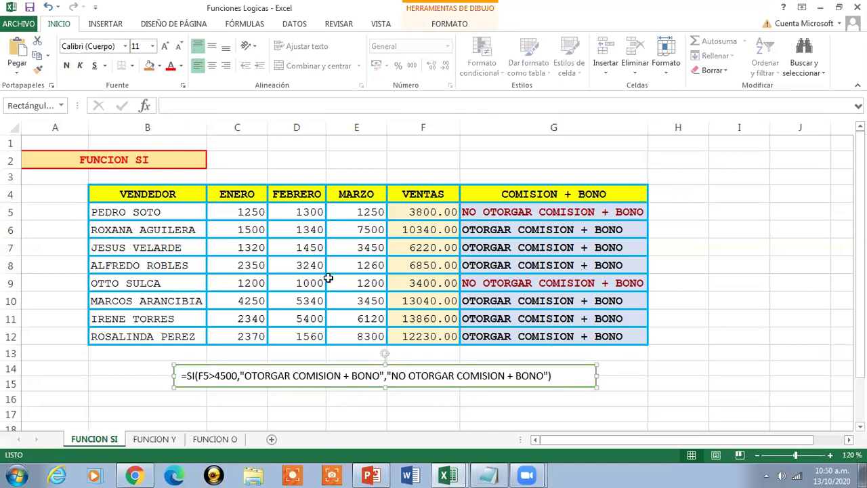
pyautogui.click(120, 157)
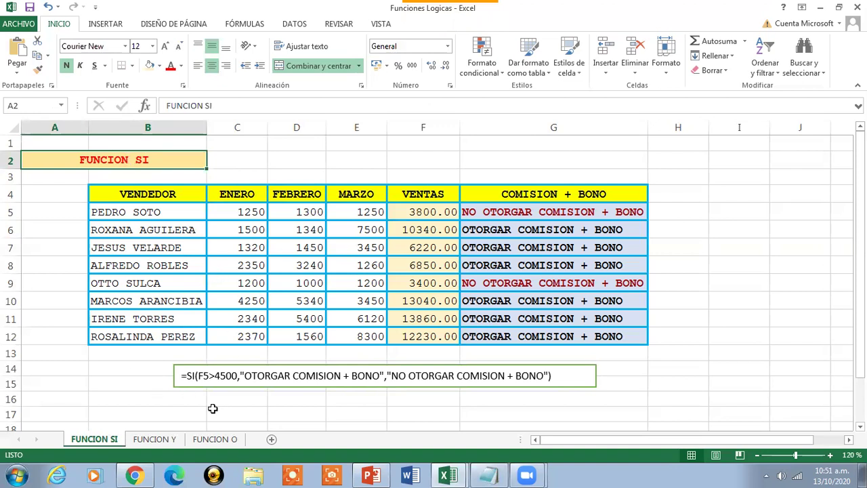
pyautogui.click(155, 439)
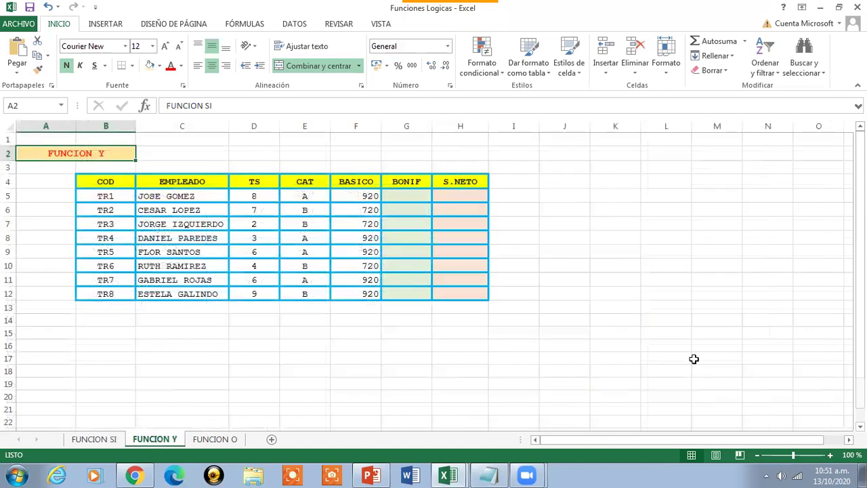
# - Zoom the FUNCION Y employee table in three steps to 130%
pyautogui.click(830, 454)
pyautogui.click(830, 454)
pyautogui.click(830, 454)
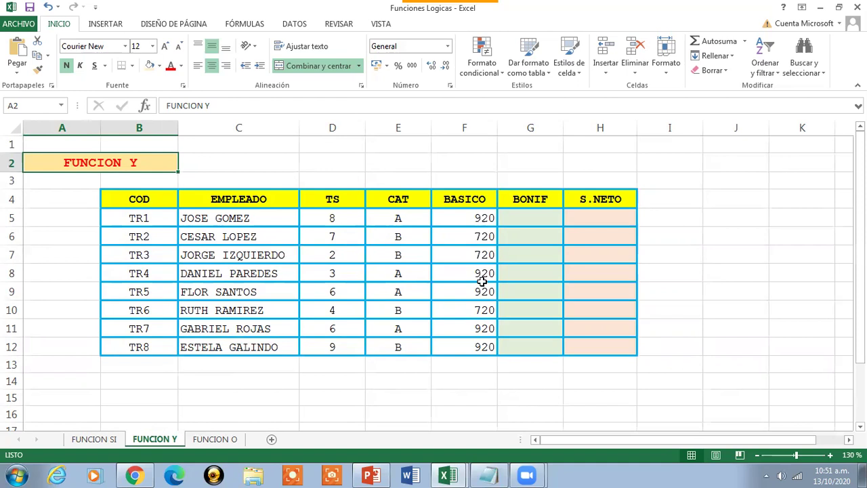
pyautogui.click(120, 198)
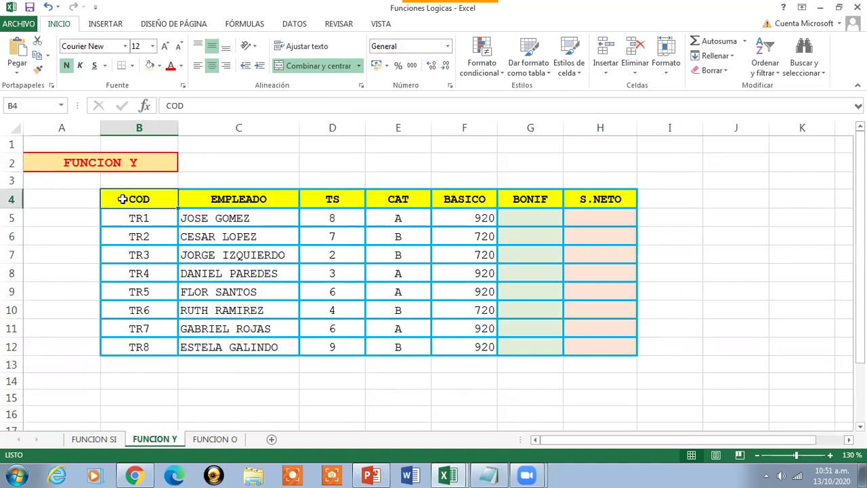
pyautogui.moveTo(122, 198); pyautogui.dragTo(619, 343)
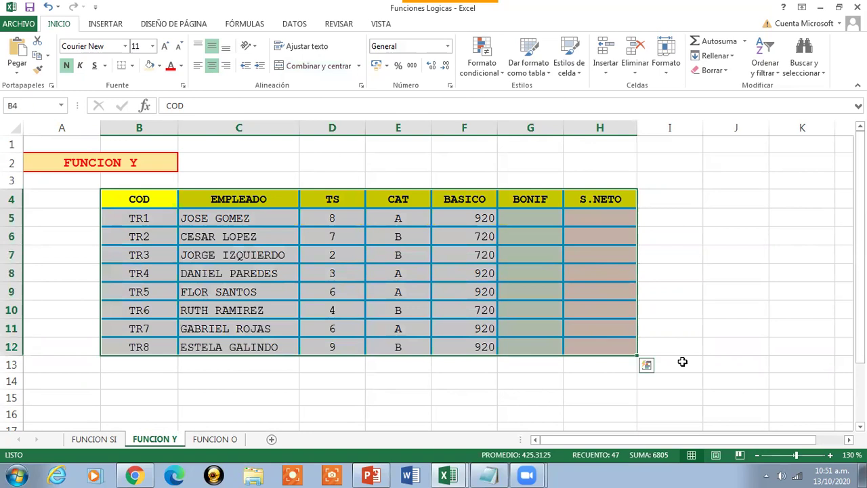
pyautogui.click(110, 199)
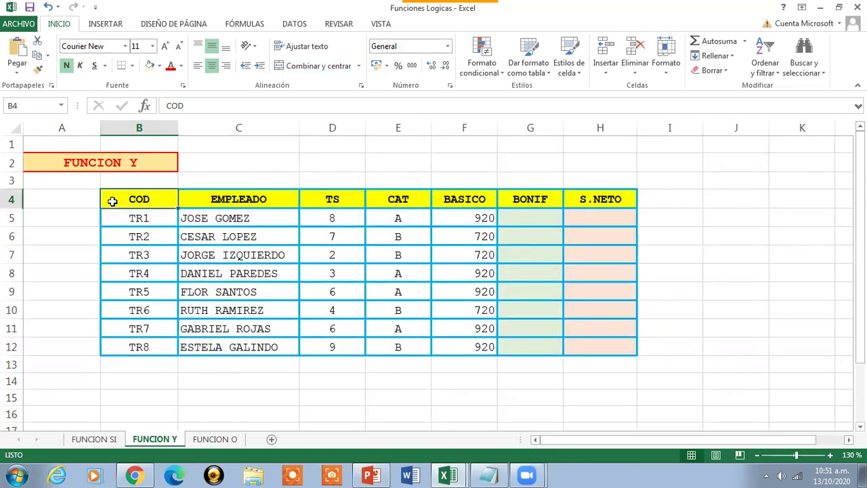
pyautogui.click(533, 218)
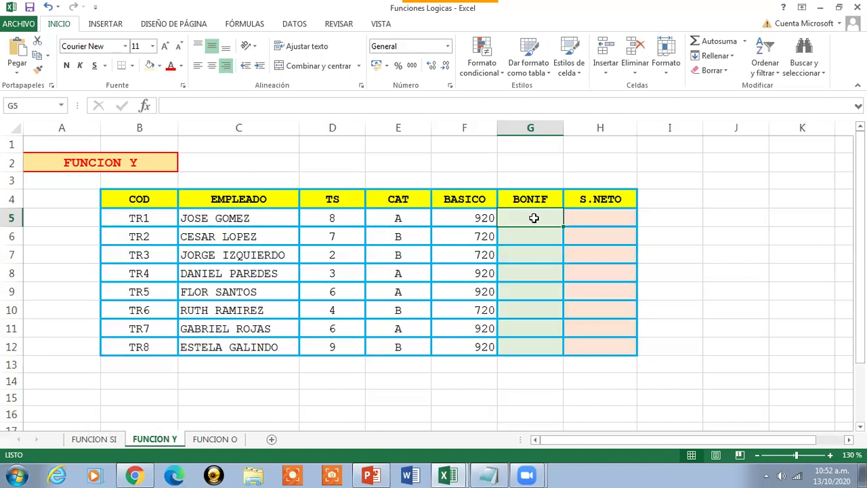
# - Copy the Funcion Y formula =SI(Y(D5>5,E5="A"),0.12*F5,0.06*E5) from Notepad, then minimize it
pyautogui.click(490, 474)
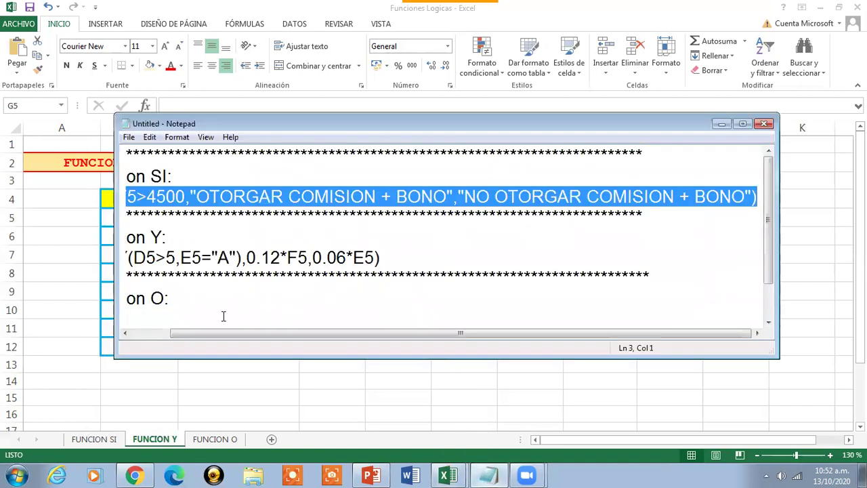
pyautogui.click(154, 338)
pyautogui.moveTo(126, 257); pyautogui.dragTo(426, 249)
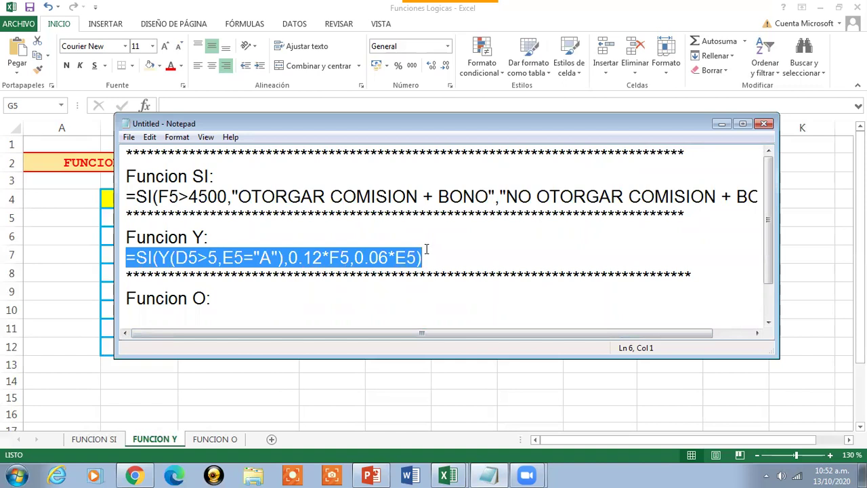
pyautogui.click(720, 124)
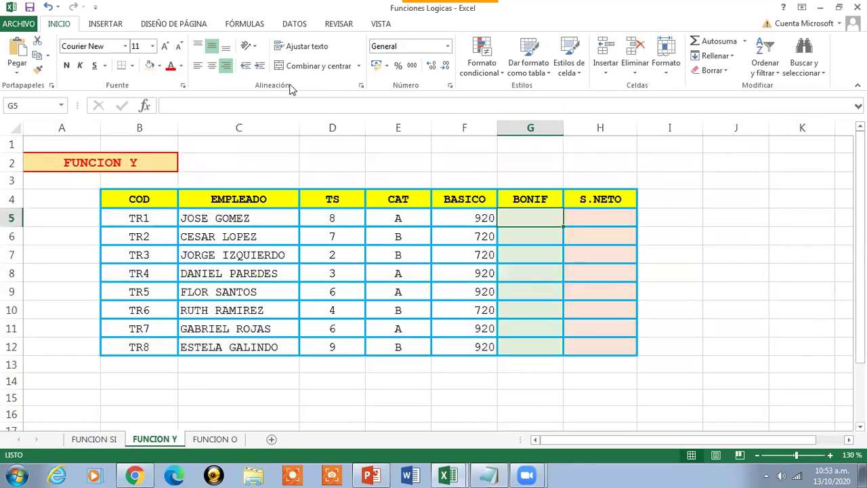
# - Draw a white outlined rectangle below the FUNCION Y table over rows 14–15
pyautogui.click(105, 26)
pyautogui.click(186, 42)
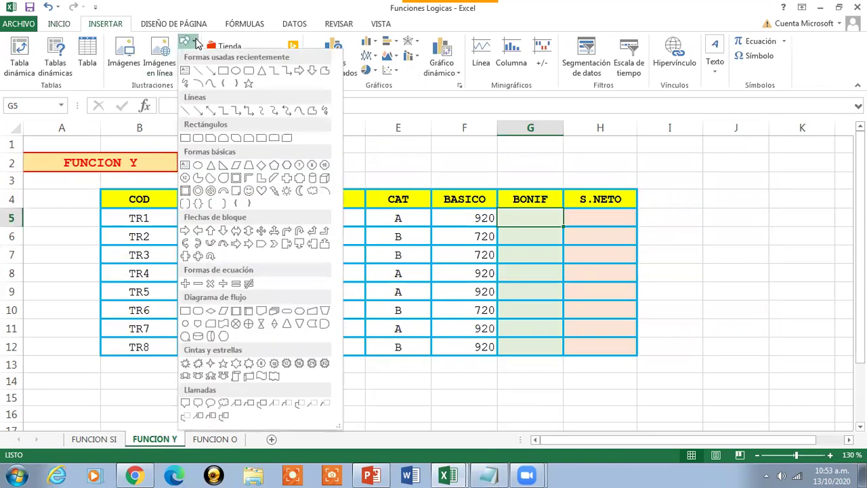
pyautogui.click(223, 71)
pyautogui.moveTo(201, 371); pyautogui.dragTo(582, 393)
pyautogui.click(195, 73)
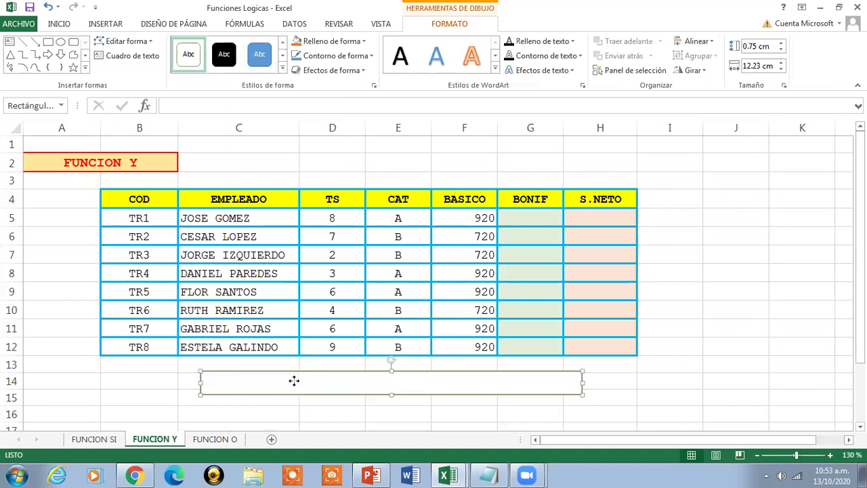
# - Paste the Funcion Y formula into the box, fit it under columns D–F, then switch to Sesion de Clases Nro 10
pyautogui.rightClick(294, 381)
pyautogui.click(340, 232)
pyautogui.write('=SI(Y(D5>5,E5="A"),0.12*F5,0.06*E5)')
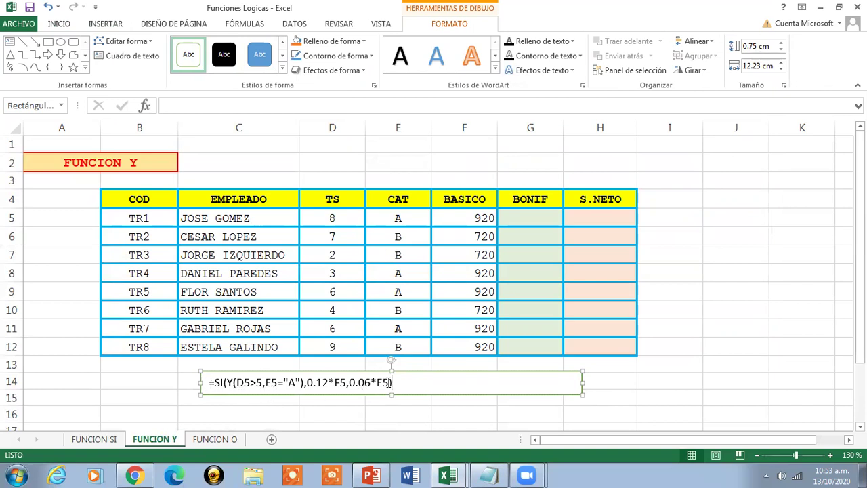
pyautogui.moveTo(580, 381); pyautogui.dragTo(409, 381)
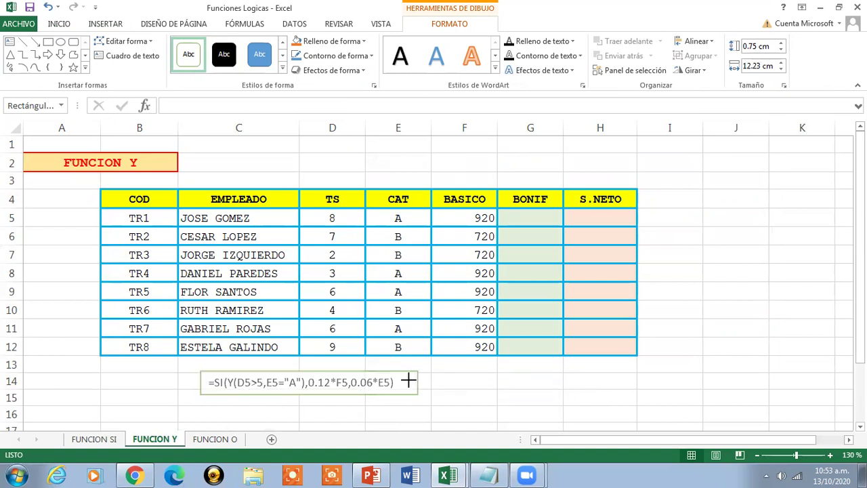
pyautogui.moveTo(334, 371); pyautogui.dragTo(421, 374)
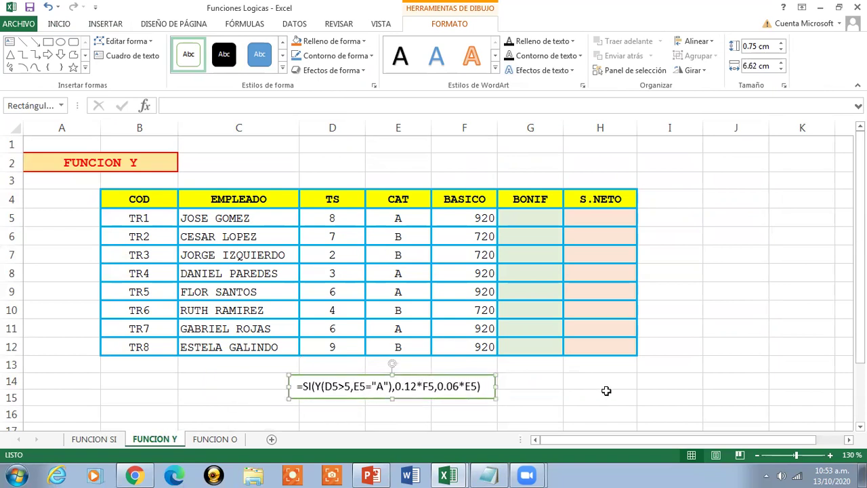
pyautogui.click(64, 29)
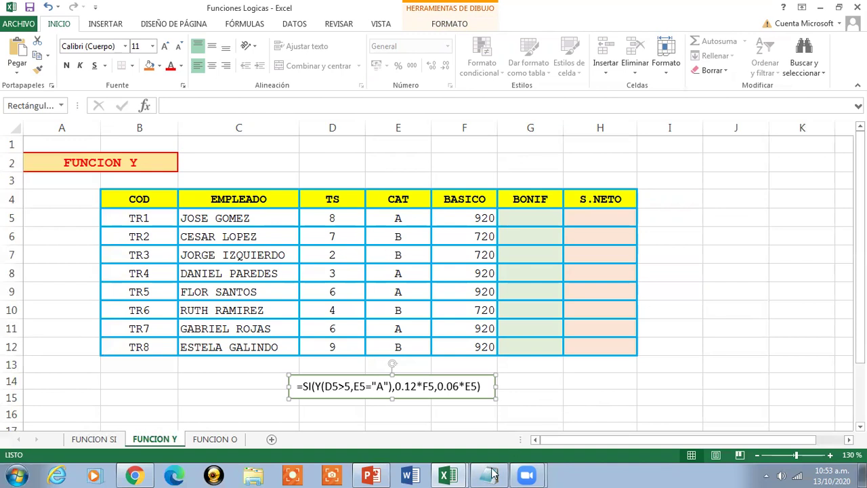
pyautogui.click(448, 475)
pyautogui.click(402, 431)
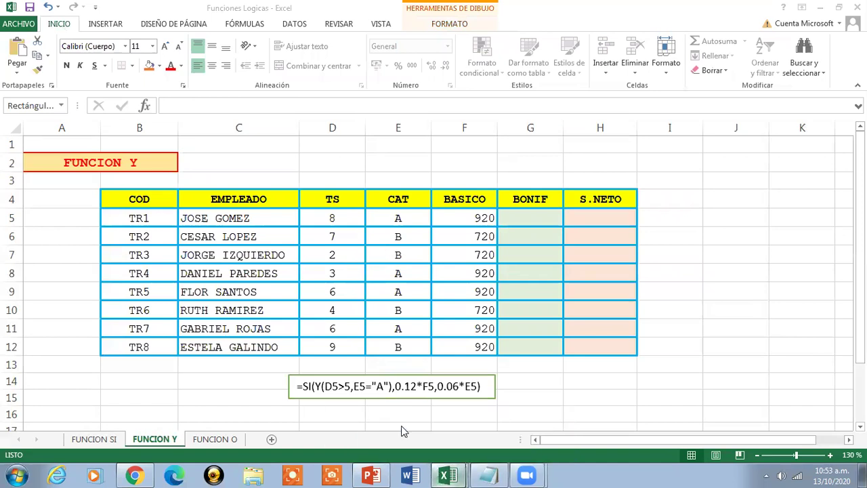
# - Highlight the Y function explanation in the class notes, then return to the FUNCION Y sheet
pyautogui.click(163, 327)
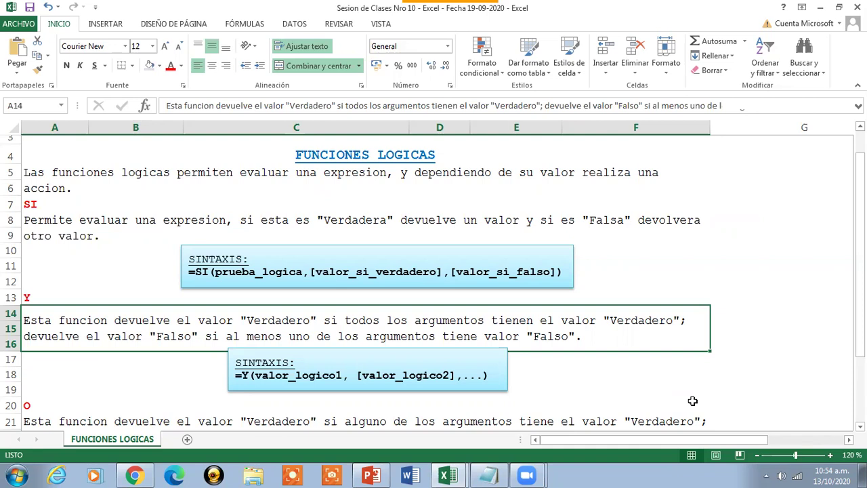
pyautogui.click(819, 8)
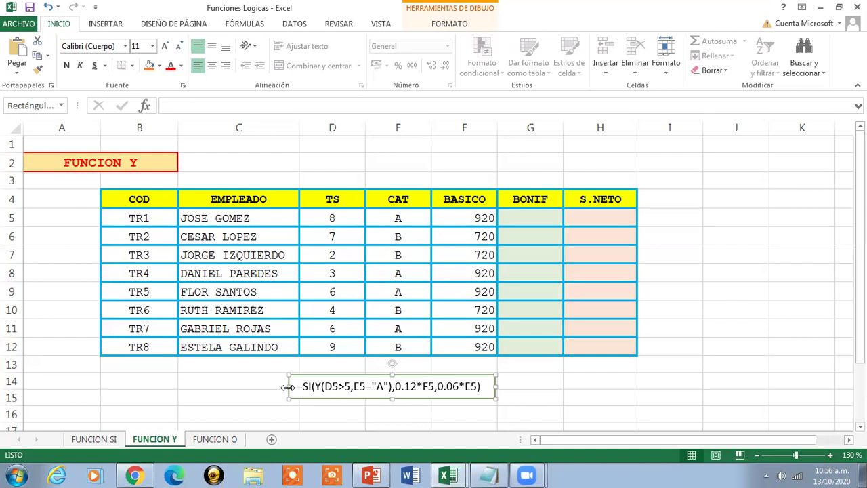
# - Paste the text box's SI(Y(...)) formula into G5, giving 110.4, and right-align it
pyautogui.moveTo(297, 388); pyautogui.dragTo(482, 397)
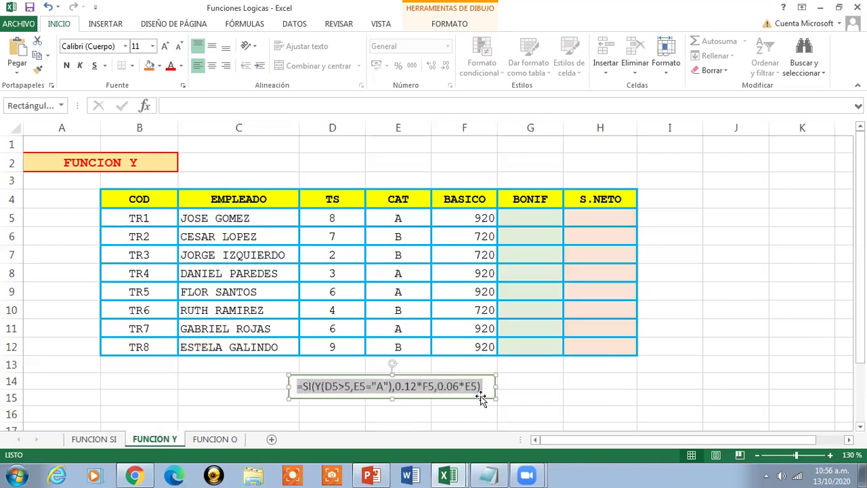
pyautogui.click(508, 211)
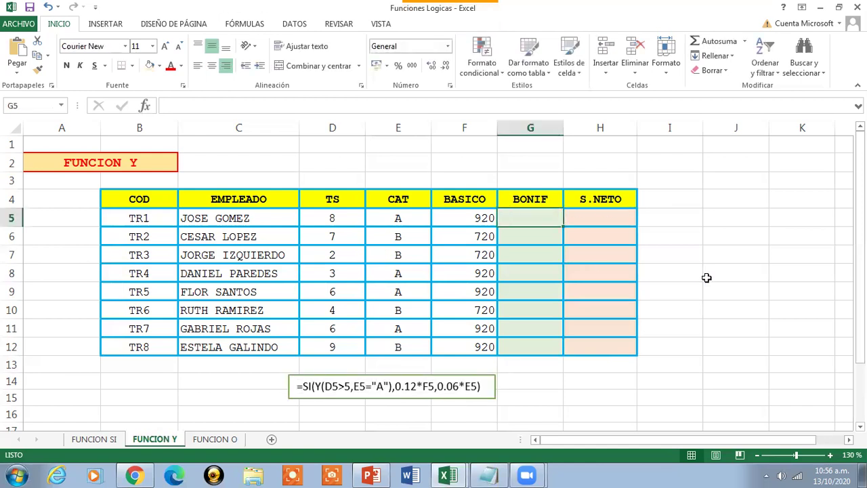
pyautogui.write('=SI(Y(D5>5,E5="A"),0.12*F5,0.06*E5)')
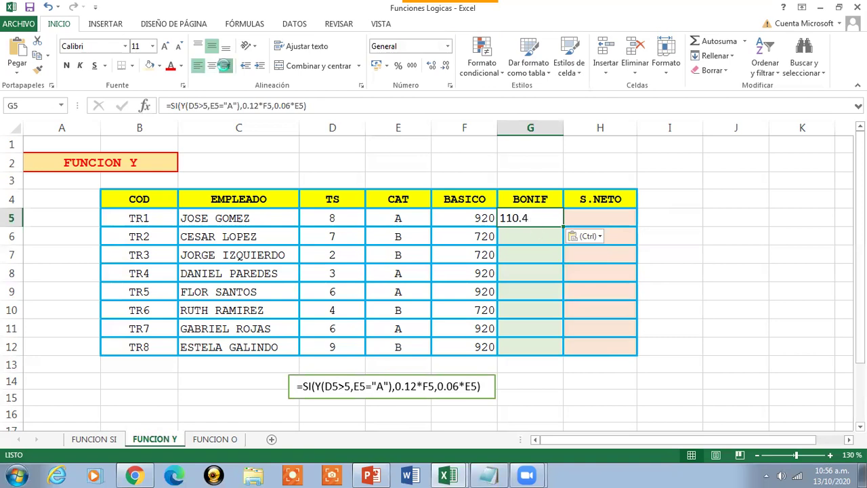
pyautogui.click(225, 66)
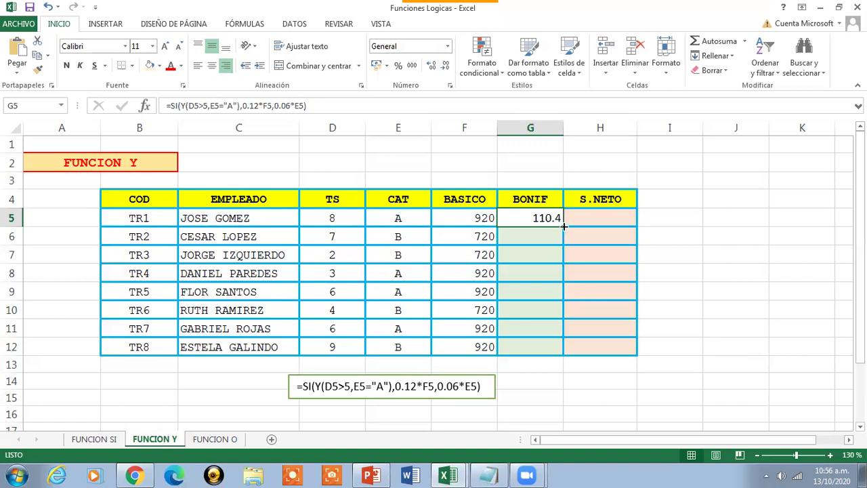
# - Fill the G5 BONIF formula down to G12 and select G5:G12
pyautogui.moveTo(565, 228); pyautogui.dragTo(560, 363)
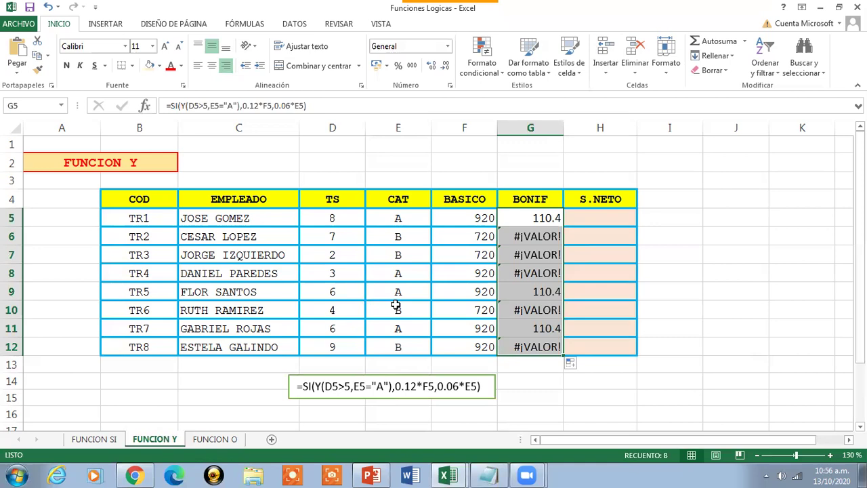
pyautogui.click(524, 292)
pyautogui.click(522, 329)
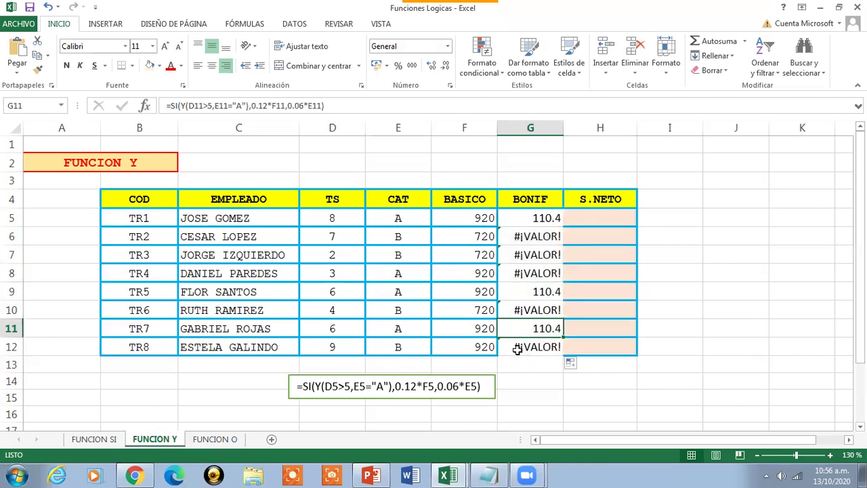
pyautogui.moveTo(522, 329); pyautogui.dragTo(517, 348)
pyautogui.moveTo(511, 220); pyautogui.dragTo(509, 348)
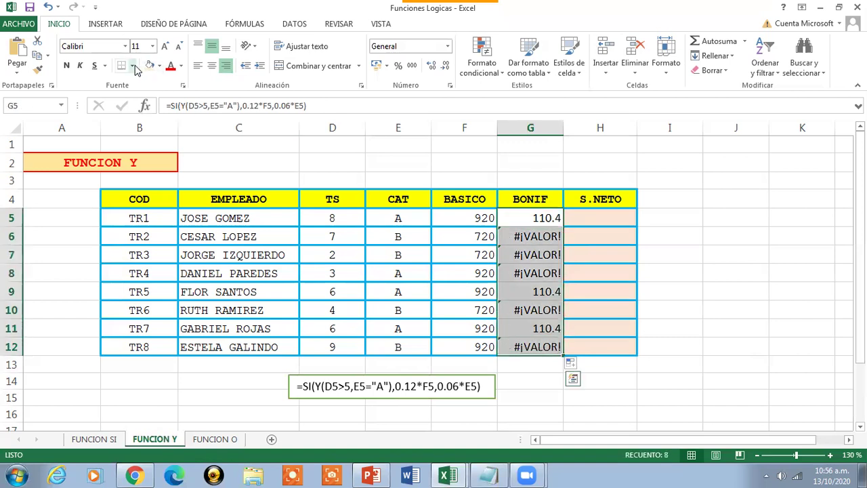
# - Give G5:G12 all borders with a blue line colour and a thick line style
pyautogui.click(132, 66)
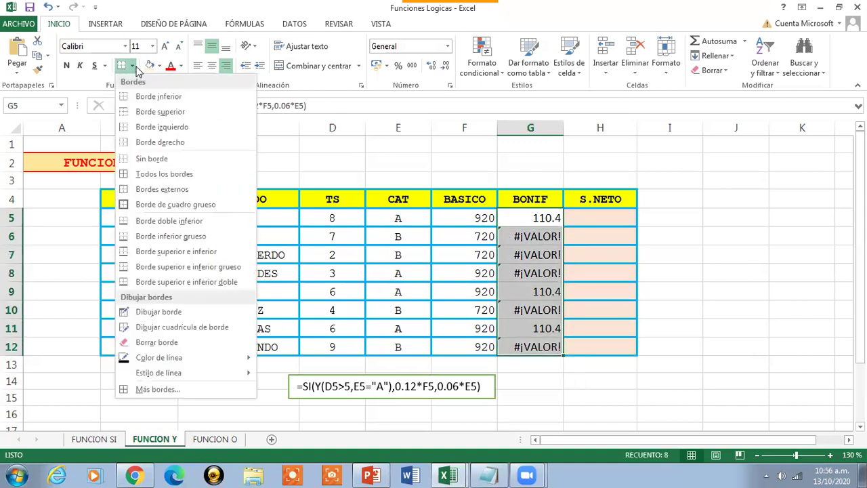
pyautogui.click(178, 177)
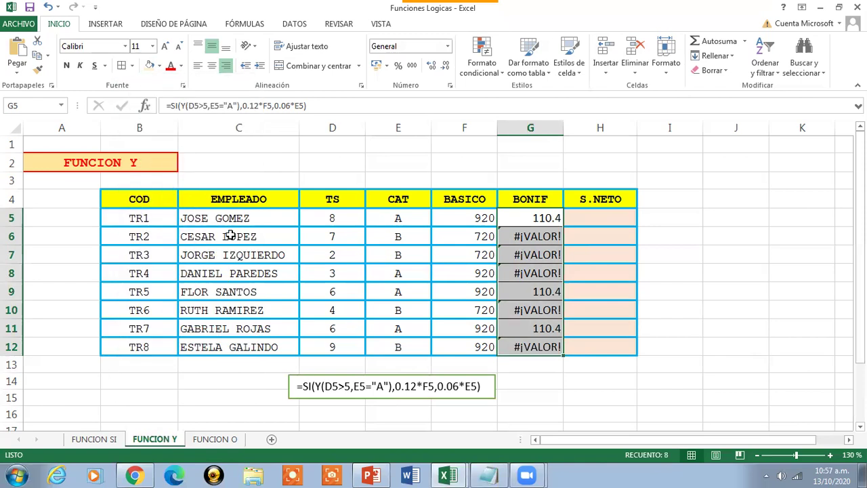
pyautogui.click(133, 68)
pyautogui.moveTo(163, 358)
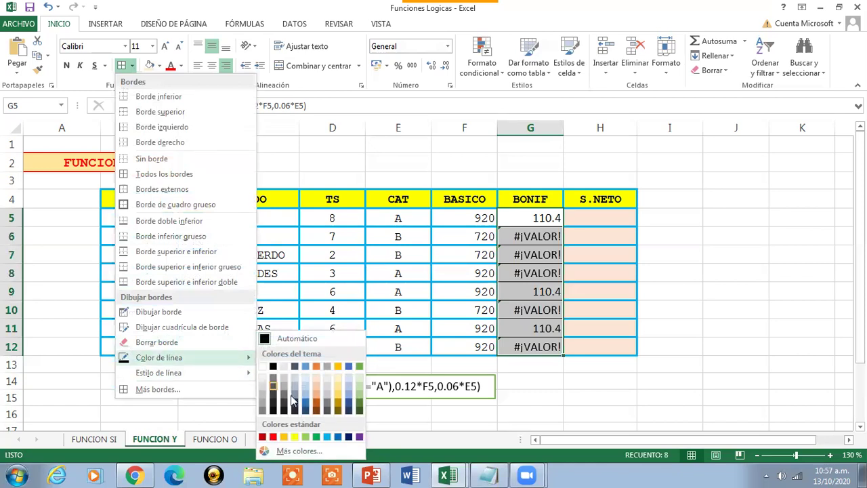
pyautogui.click(332, 437)
pyautogui.click(132, 68)
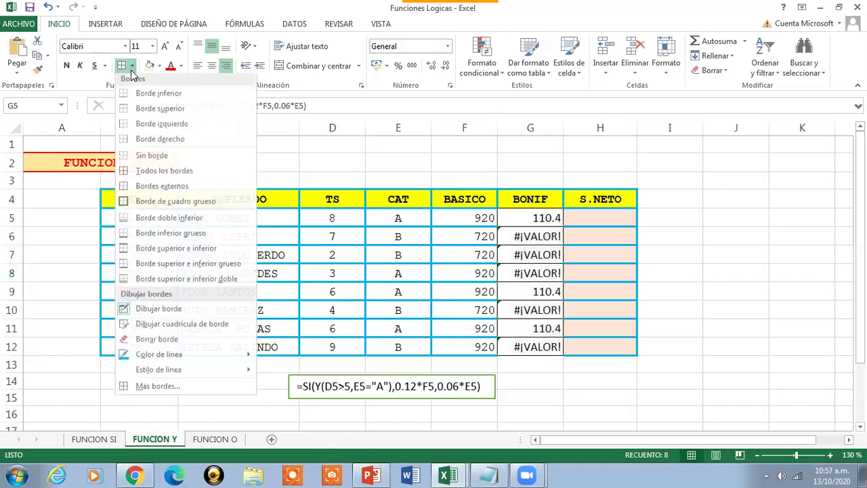
pyautogui.moveTo(150, 376)
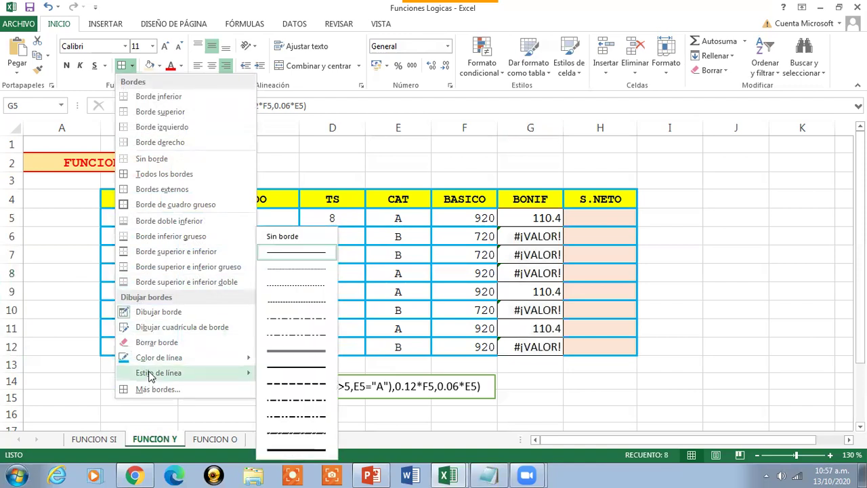
pyautogui.click(321, 353)
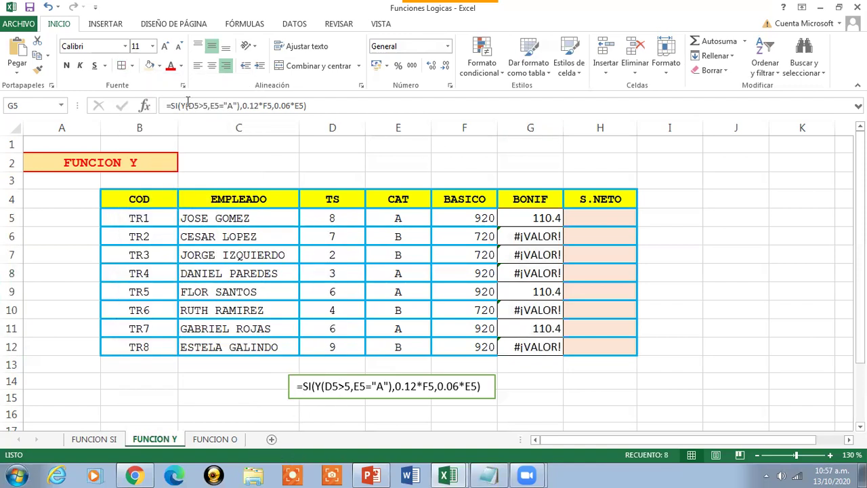
# - Change G6's category test from "A" to "B" so its BONIF shows 86.4
pyautogui.click(533, 217)
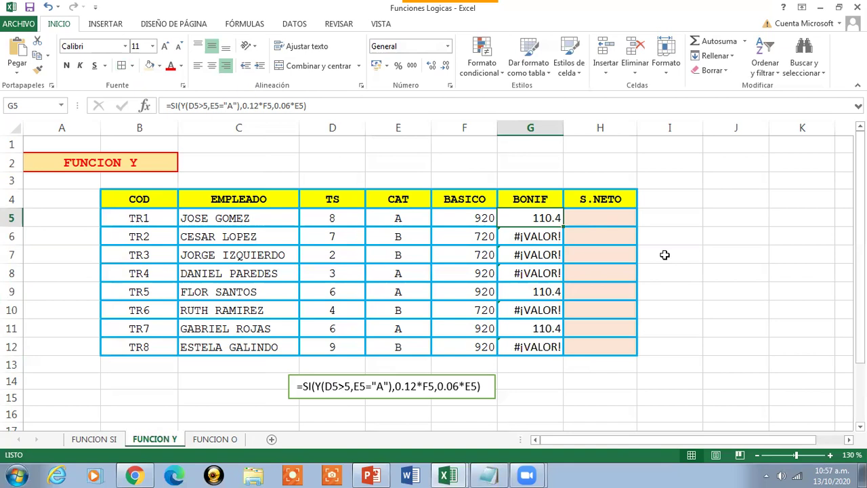
pyautogui.click(533, 237)
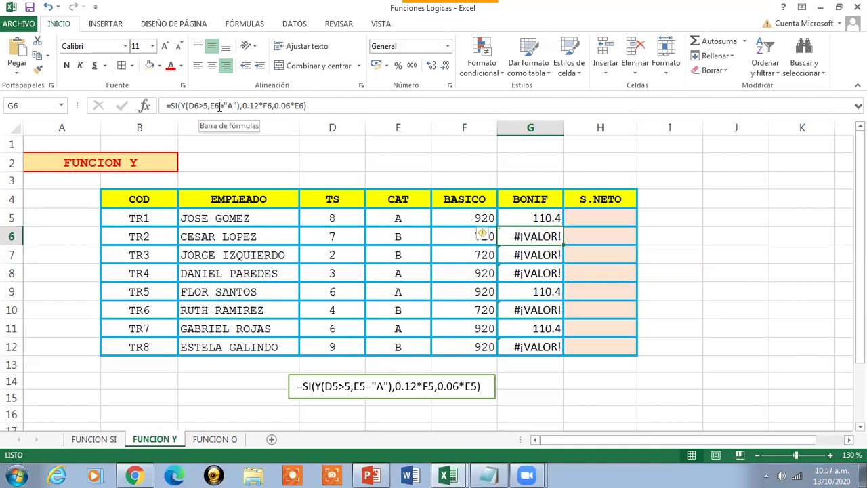
pyautogui.click(232, 105)
pyautogui.press('BackSpace')
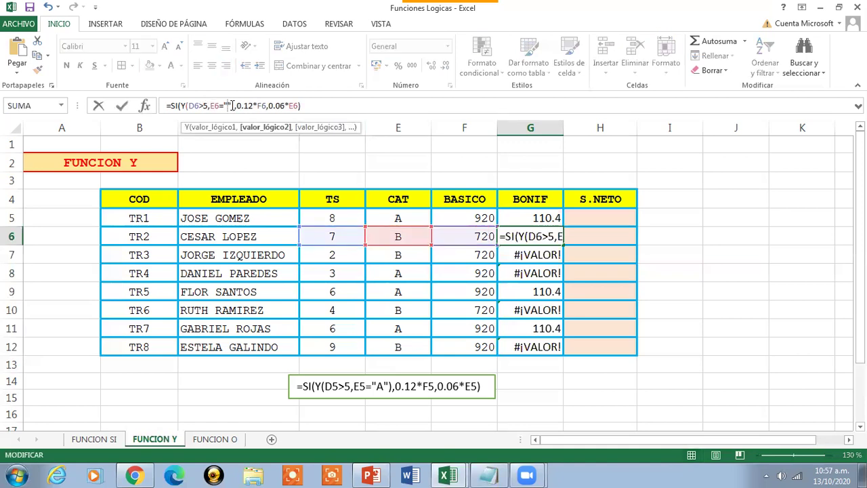
pyautogui.write('B')
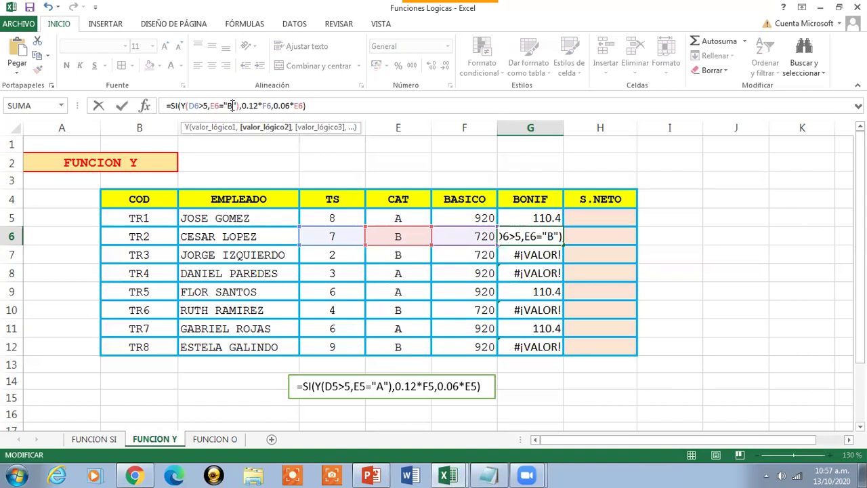
pyautogui.click(332, 104)
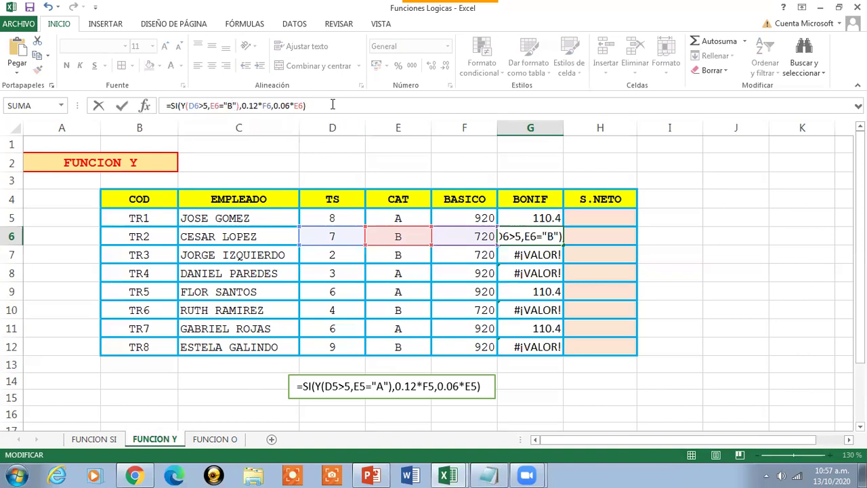
pyautogui.press('Return')
pyautogui.click(520, 230)
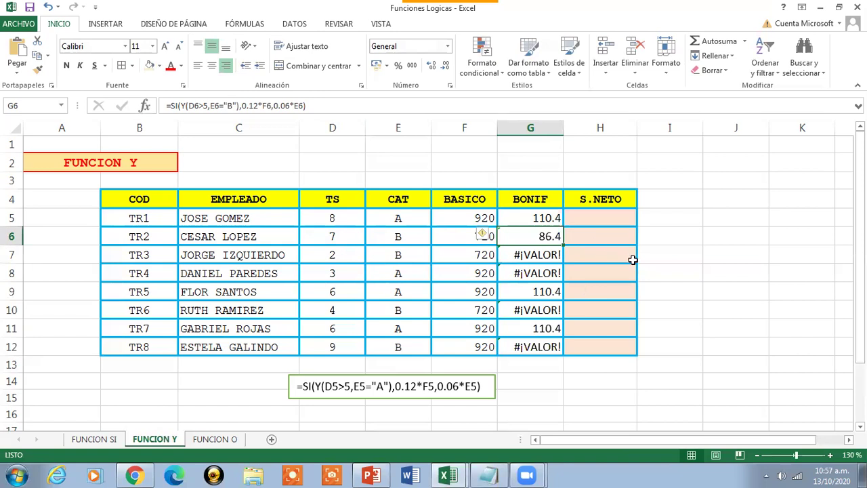
pyautogui.click(528, 254)
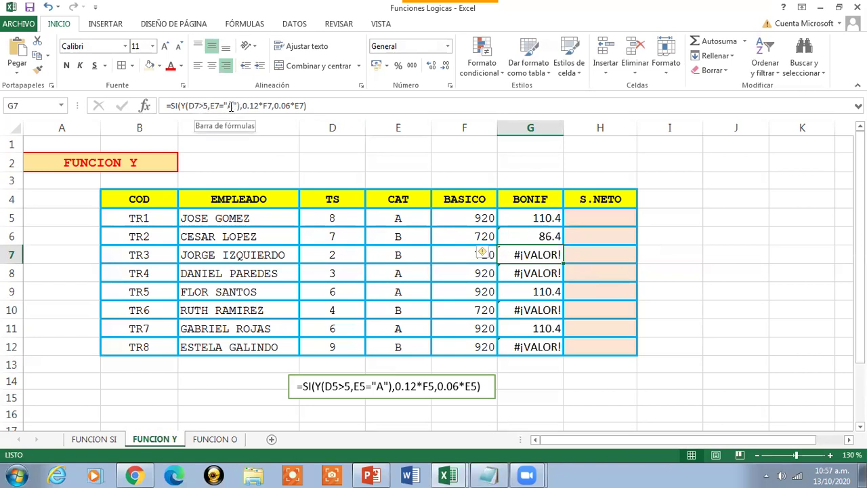
# - Rewrite G7's conditions as D7<5 and E7="B", so TR3's BONIF shows 86.4
pyautogui.click(231, 106)
pyautogui.press('BackSpace')
pyautogui.write('B')
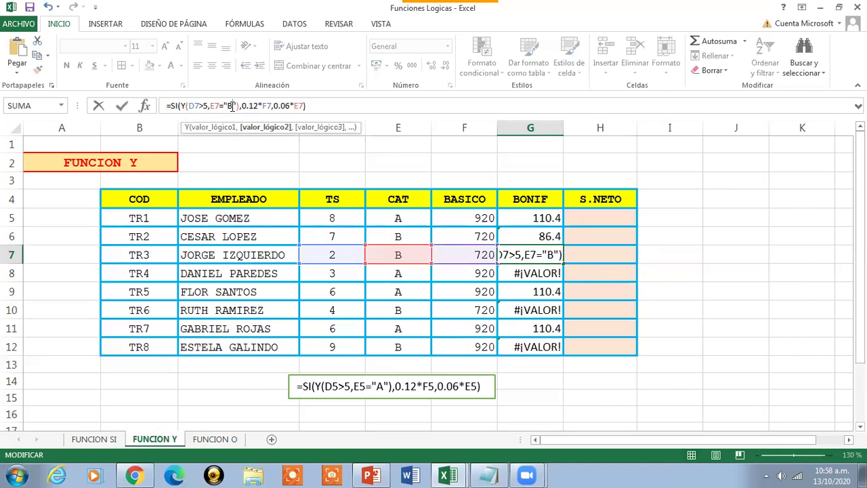
pyautogui.click(204, 106)
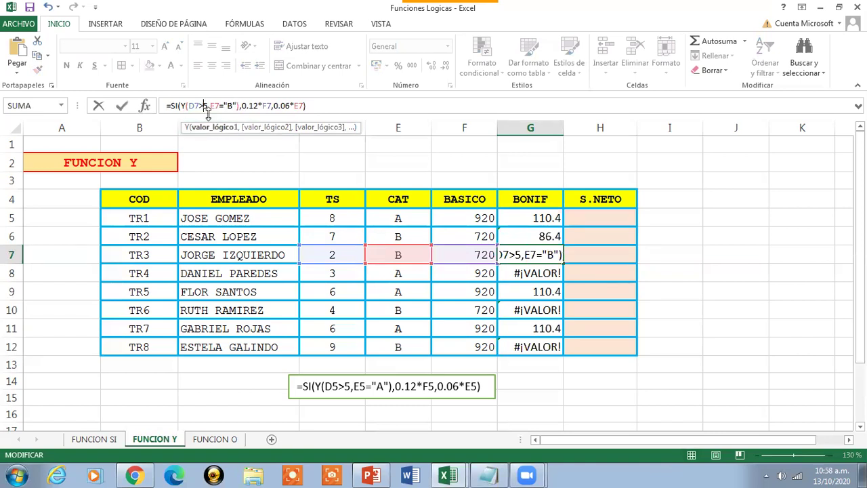
pyautogui.press('BackSpace')
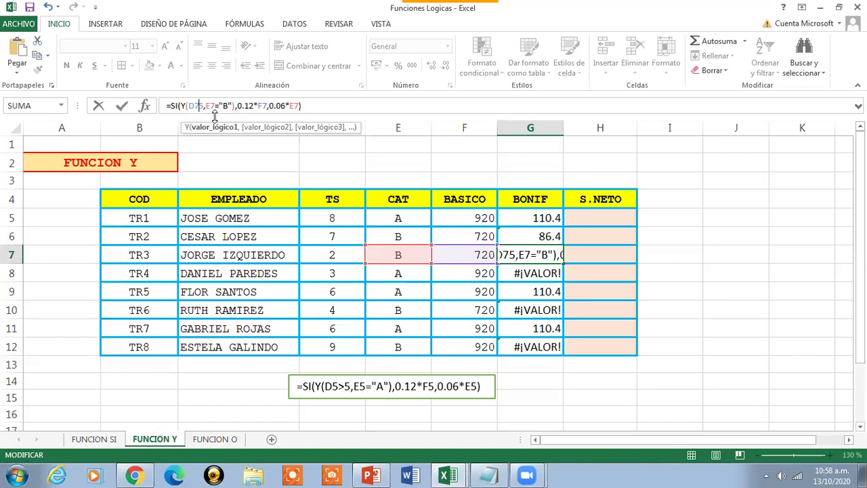
pyautogui.write('<')
pyautogui.click(358, 111)
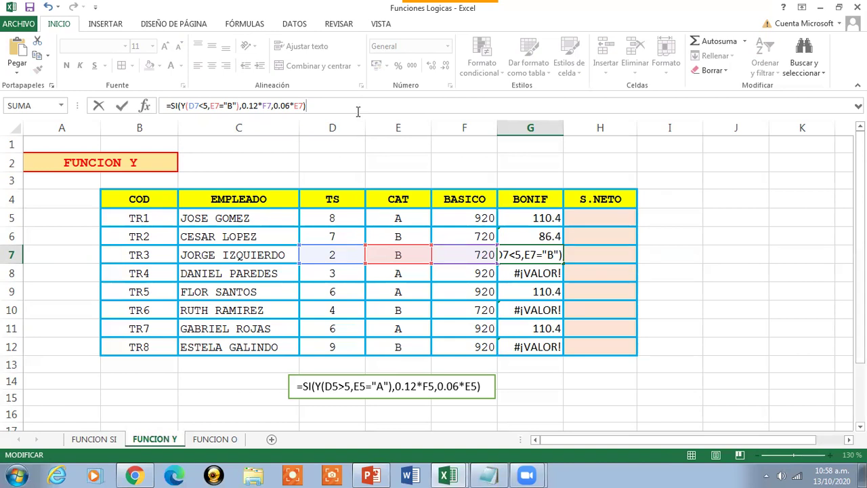
pyautogui.press('Return')
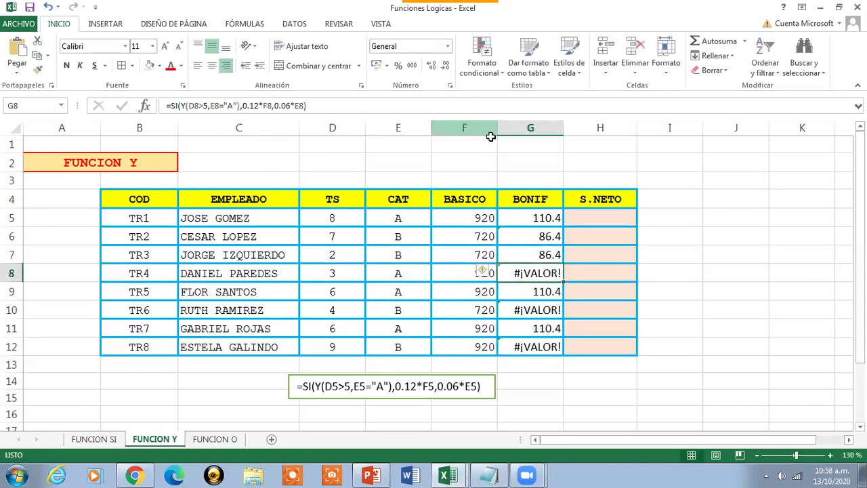
# - Change G8's service condition to D8<5 to clear its #¡VALOR! error
pyautogui.click(542, 256)
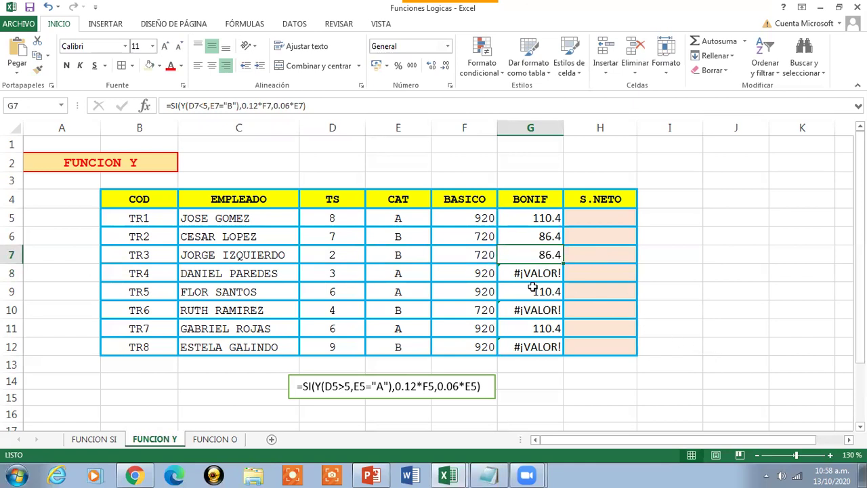
pyautogui.click(550, 276)
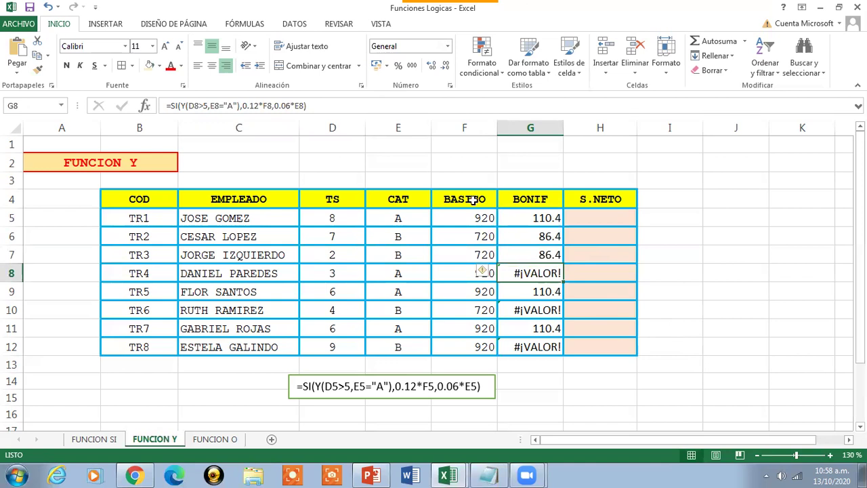
pyautogui.click(200, 106)
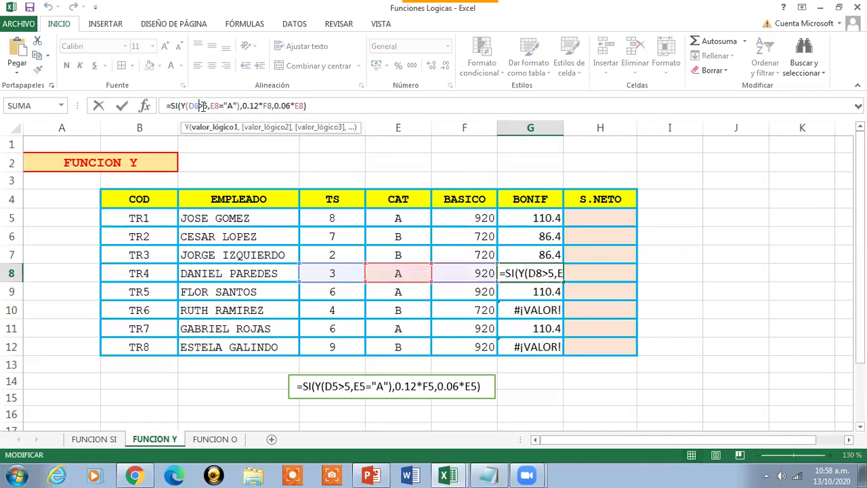
pyautogui.press('BackSpace')
pyautogui.write('<')
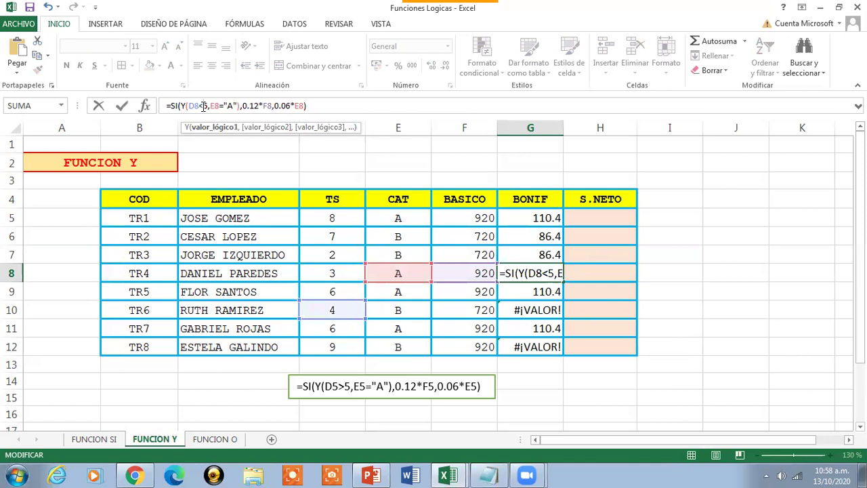
pyautogui.click(346, 107)
pyautogui.press('Return')
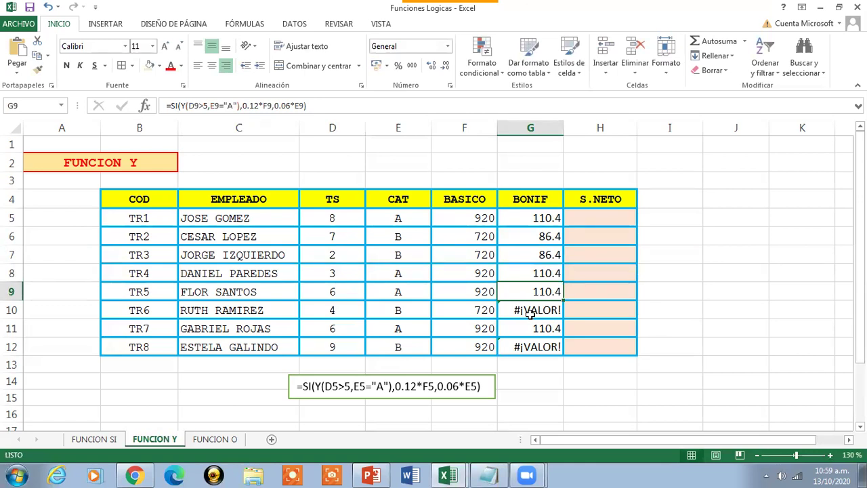
# - Rewrite G10's conditions as D10<5 and E10="B"
pyautogui.click(530, 313)
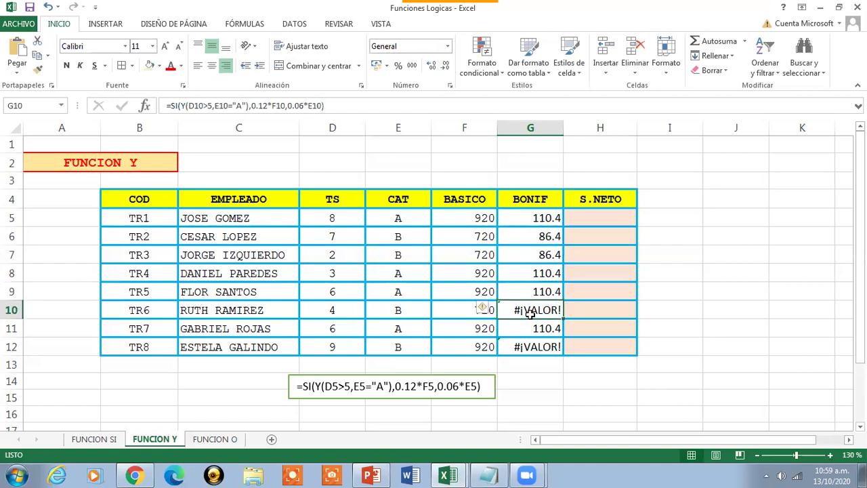
pyautogui.click(207, 107)
pyautogui.press('BackSpace')
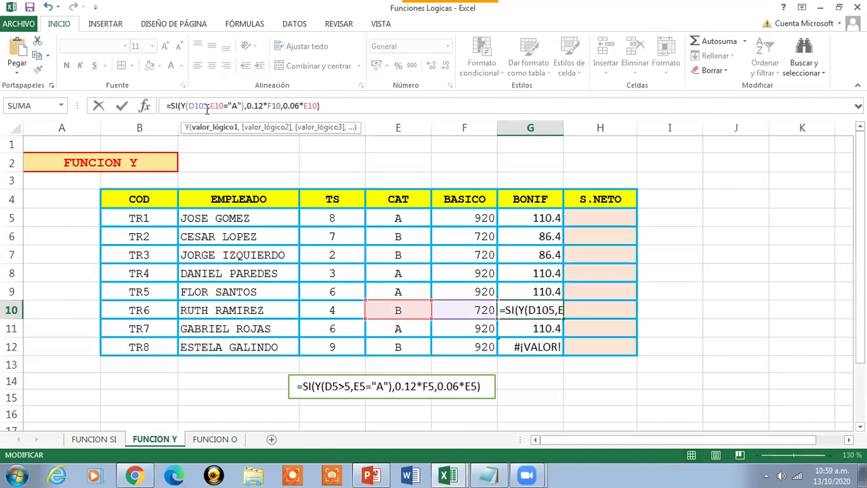
pyautogui.write('<')
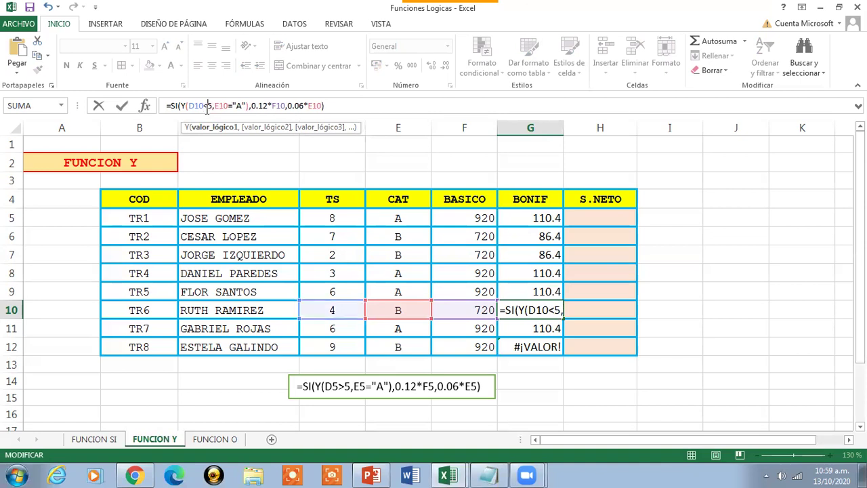
pyautogui.click(241, 106)
pyautogui.press('BackSpace')
pyautogui.write('B')
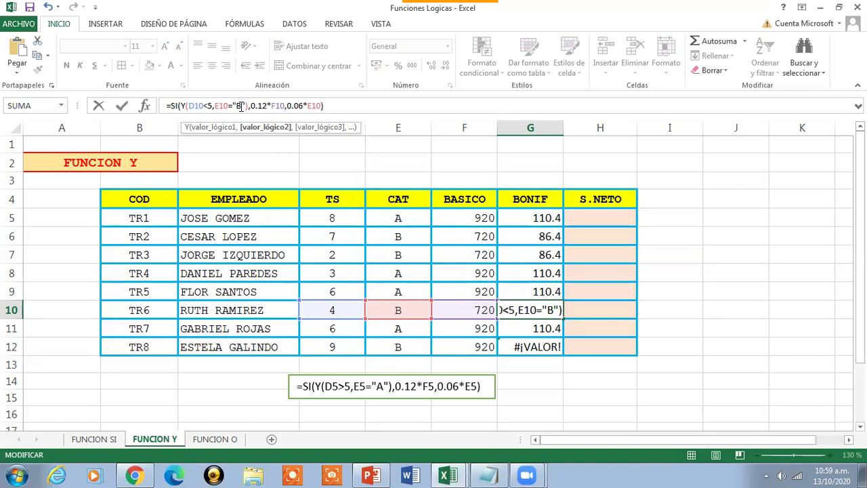
pyautogui.press('Return')
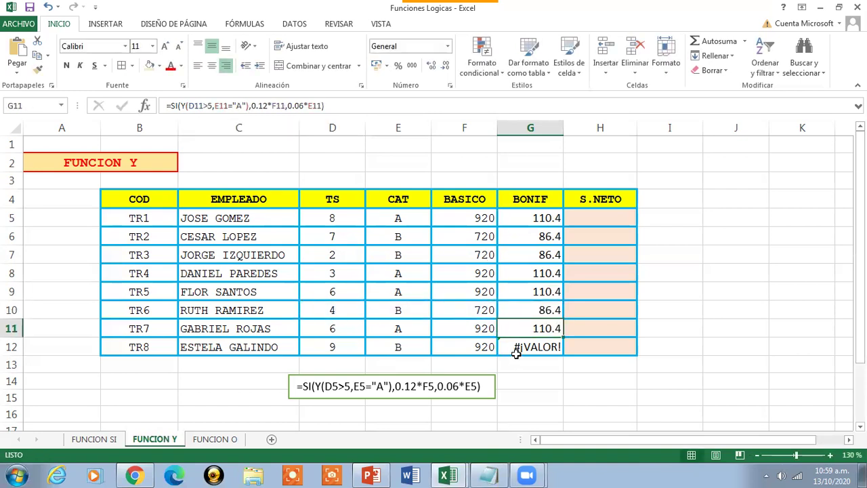
# - Change G12's category test from "A" to "B", so TR8 shows 110.4
pyautogui.click(516, 352)
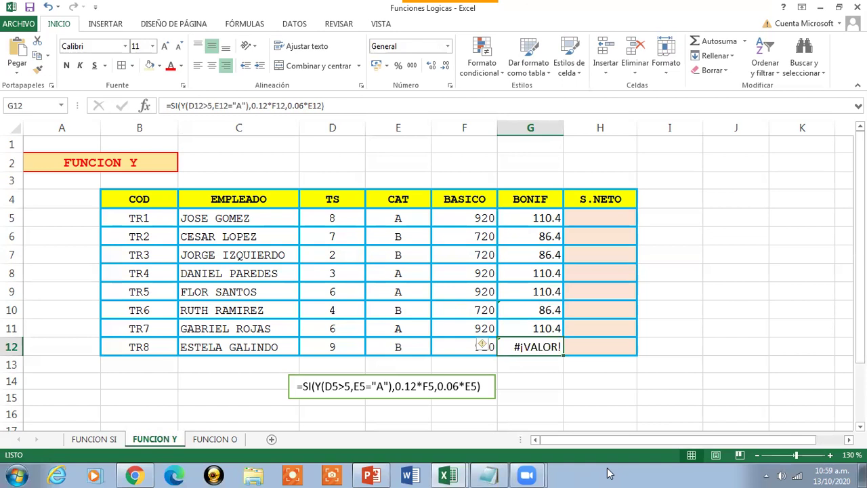
pyautogui.click(207, 109)
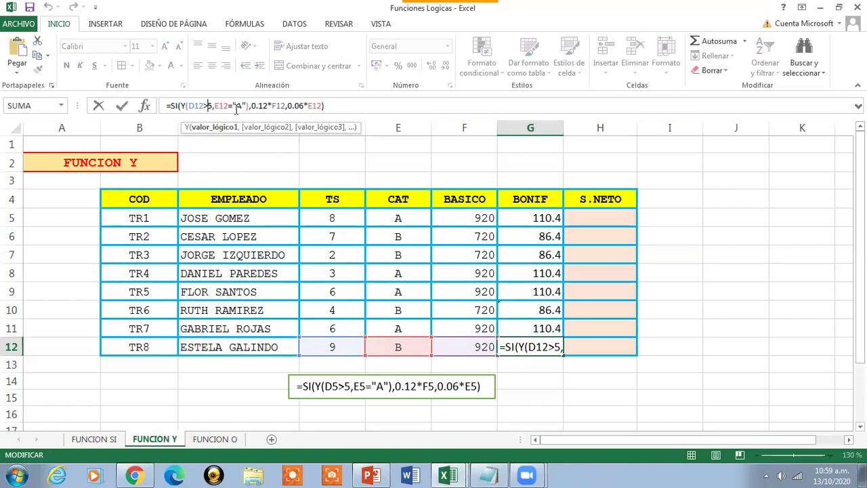
pyautogui.doubleClick(242, 106)
pyautogui.write('B')
pyautogui.press('Return')
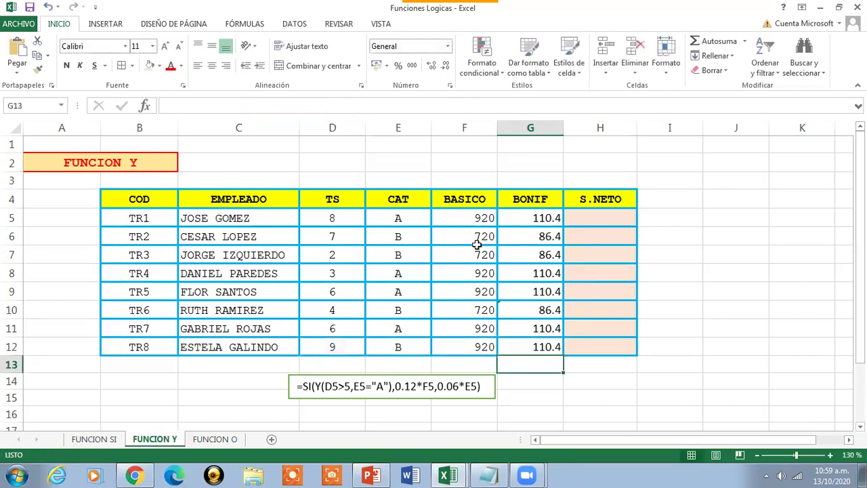
pyautogui.click(527, 346)
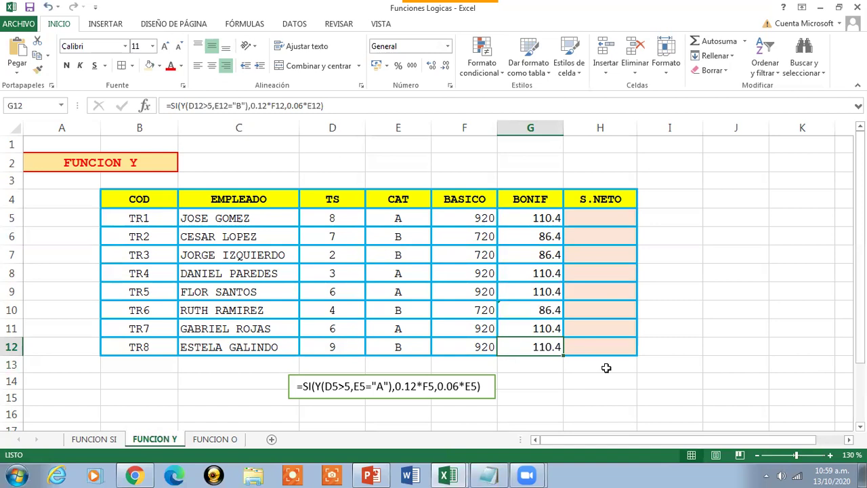
pyautogui.click(447, 474)
pyautogui.click(422, 425)
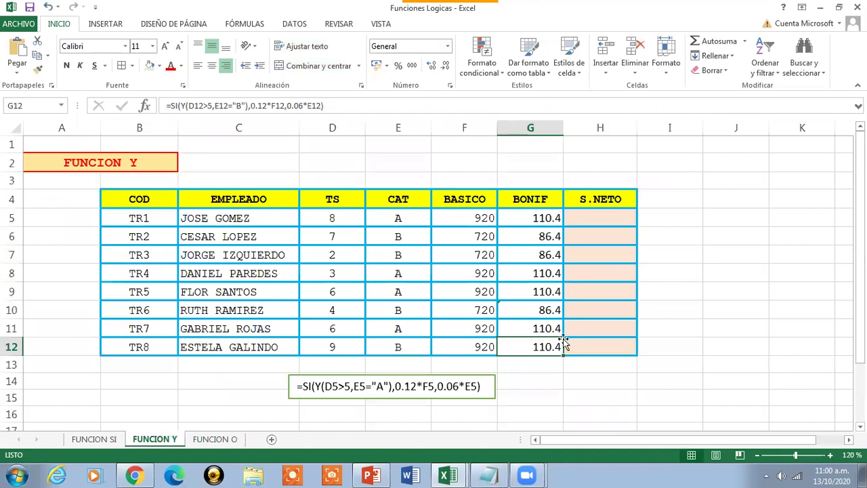
pyautogui.click(522, 226)
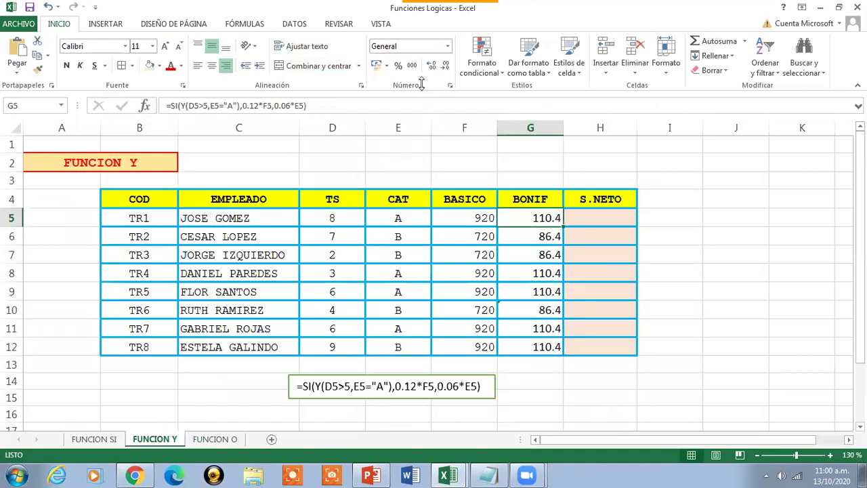
pyautogui.click(334, 107)
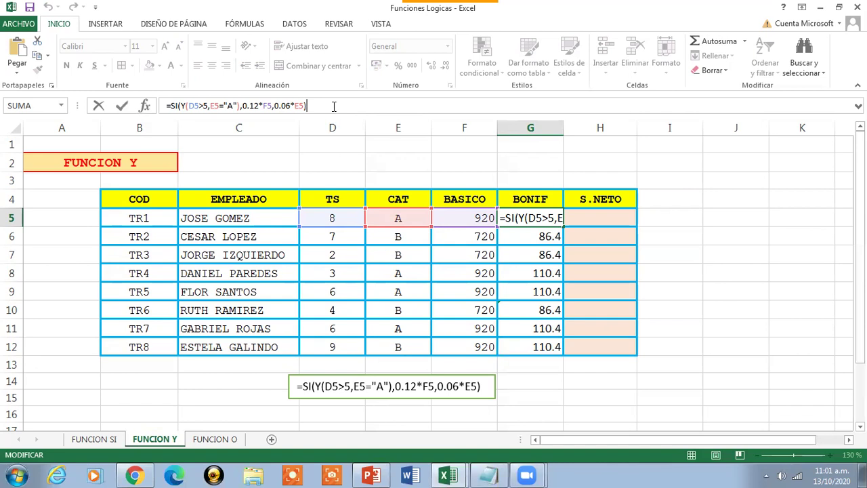
pyautogui.press('Return')
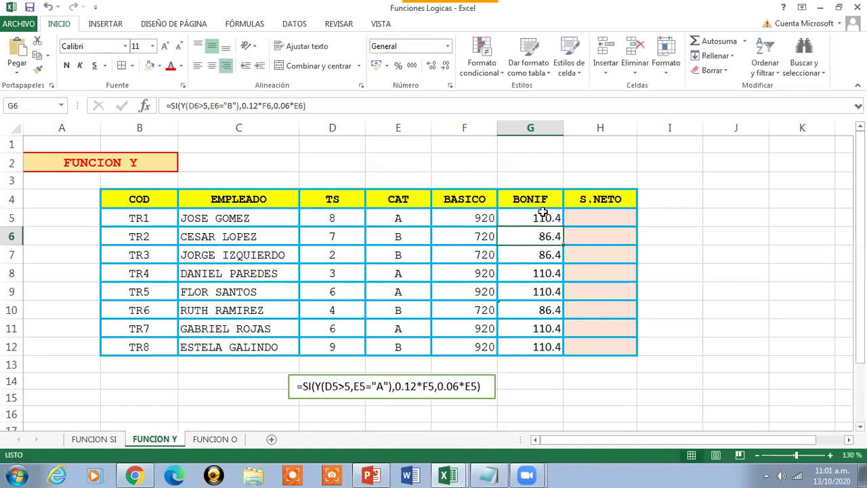
pyautogui.click(543, 216)
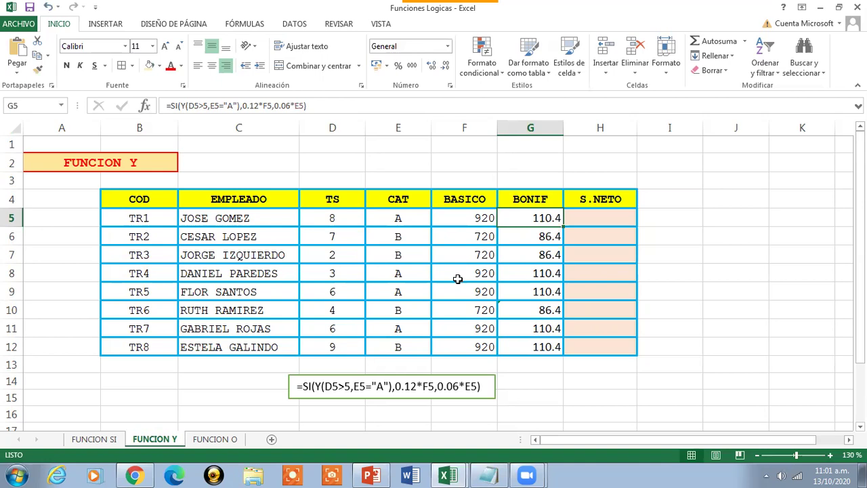
pyautogui.click(549, 239)
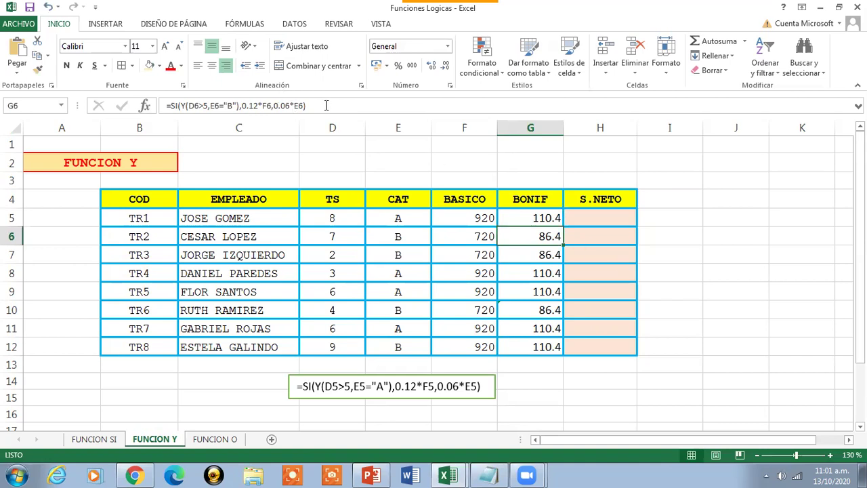
pyautogui.click(528, 218)
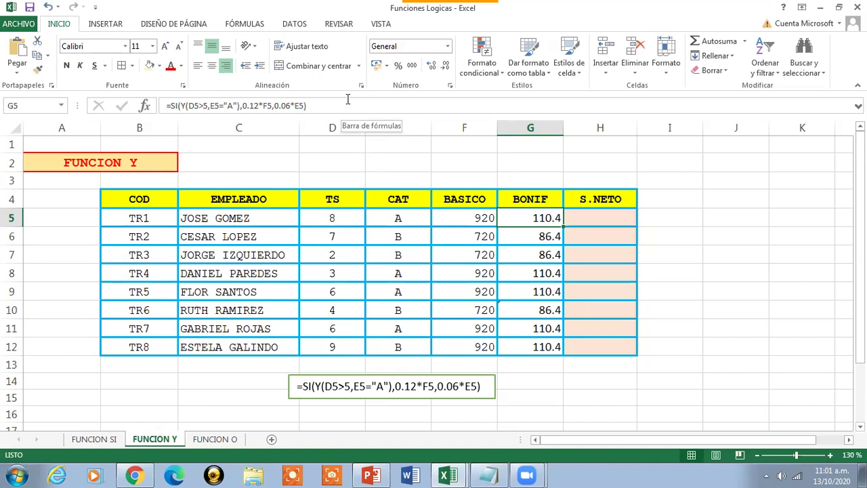
pyautogui.click(343, 105)
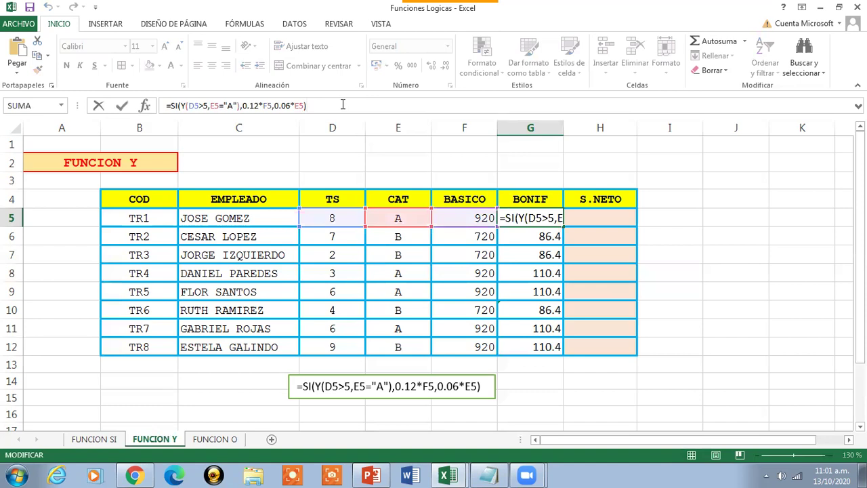
pyautogui.press('Return')
pyautogui.moveTo(532, 217); pyautogui.dragTo(526, 347)
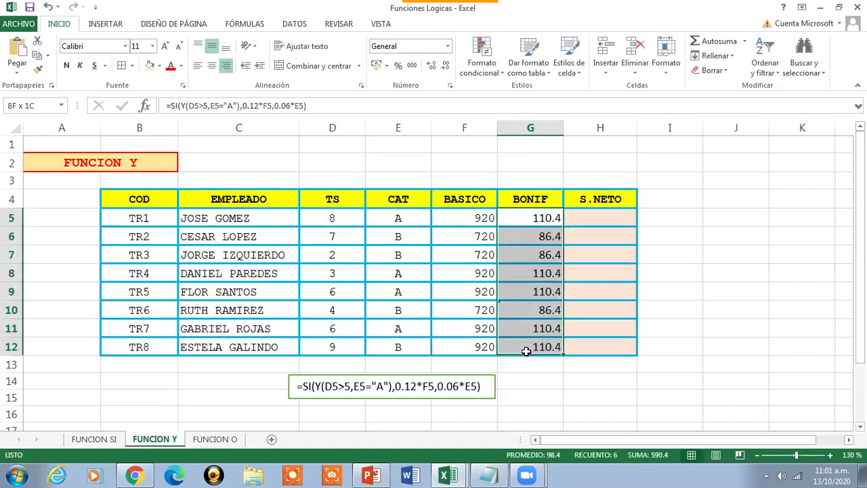
pyautogui.click(160, 65)
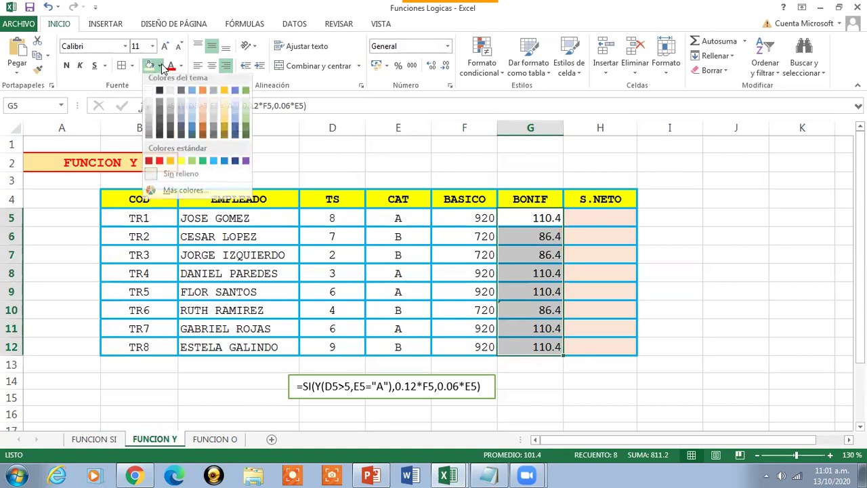
pyautogui.click(225, 122)
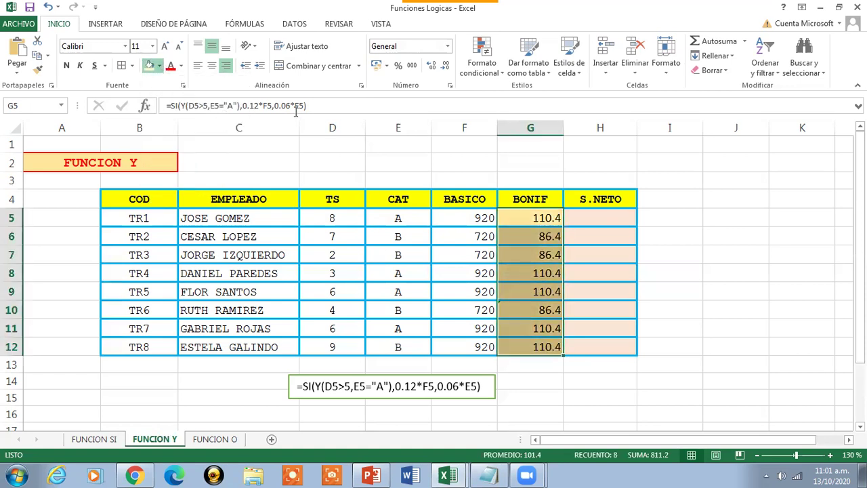
pyautogui.click(66, 65)
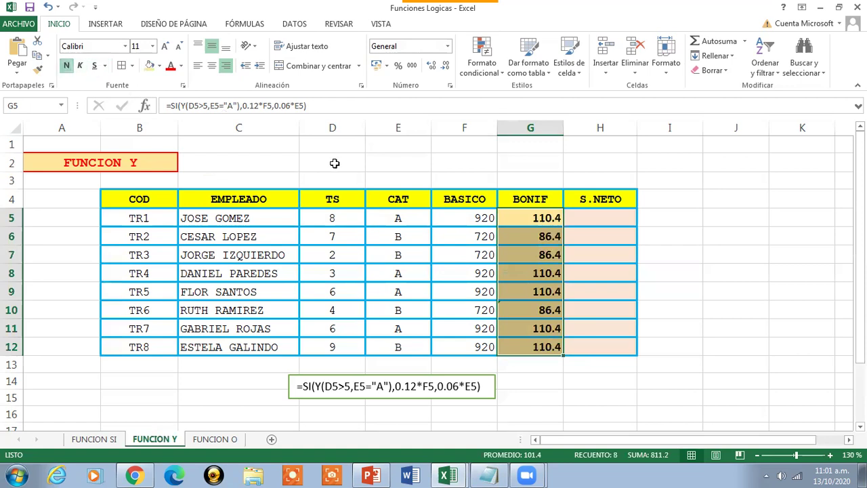
pyautogui.click(606, 215)
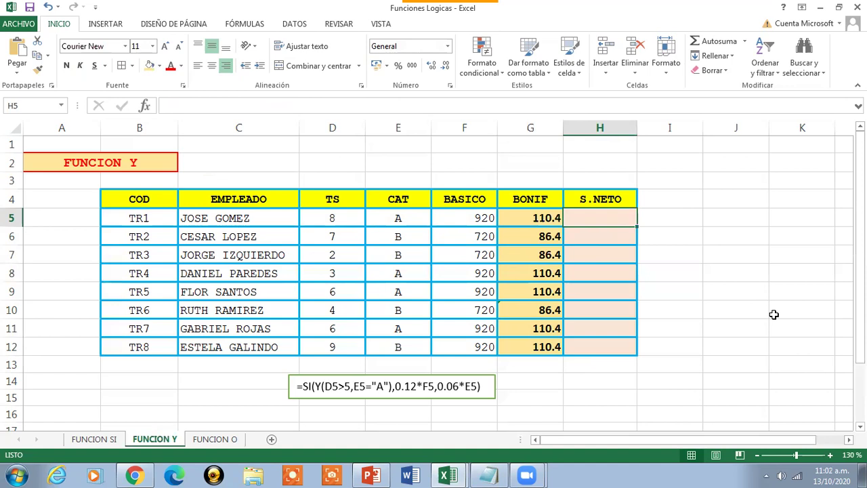
# - Enter =F5+G5 in H5, fill it down to H12, and make the results bold
pyautogui.write('=')
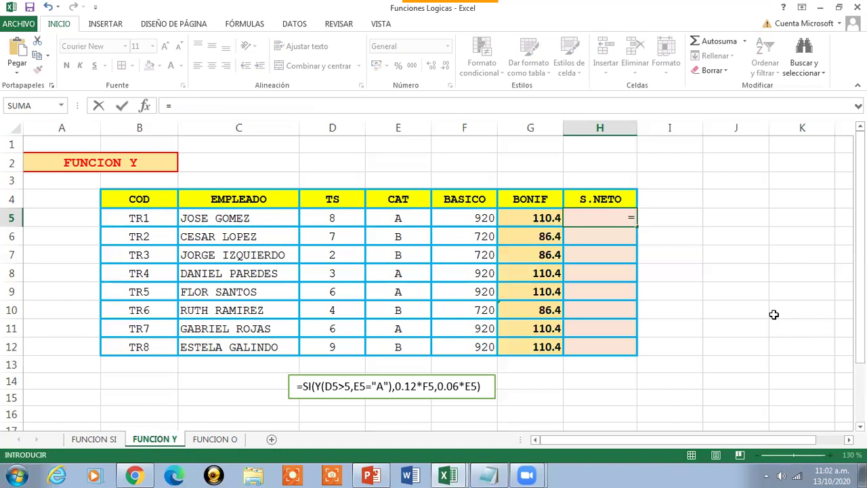
pyautogui.write('F5+')
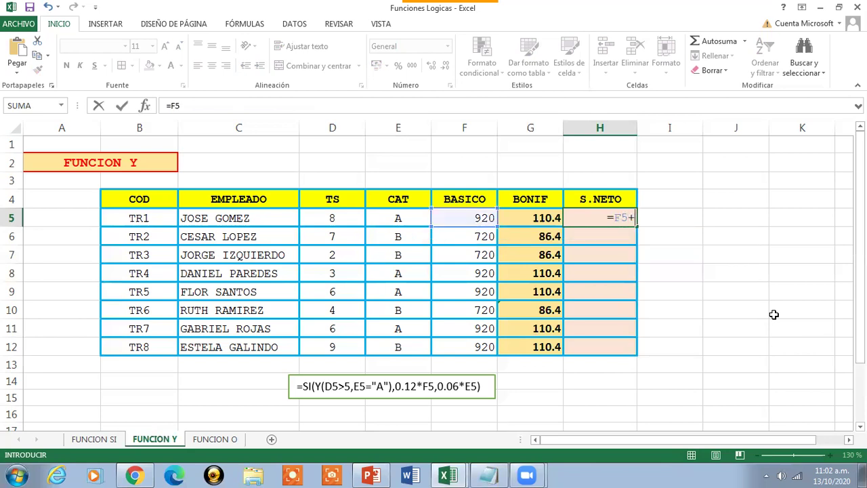
pyautogui.write('G5')
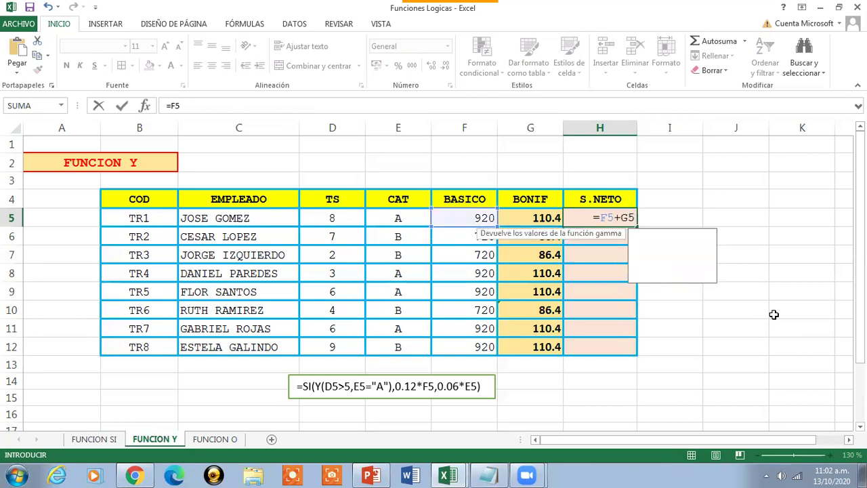
pyautogui.press('Return')
pyautogui.click(614, 217)
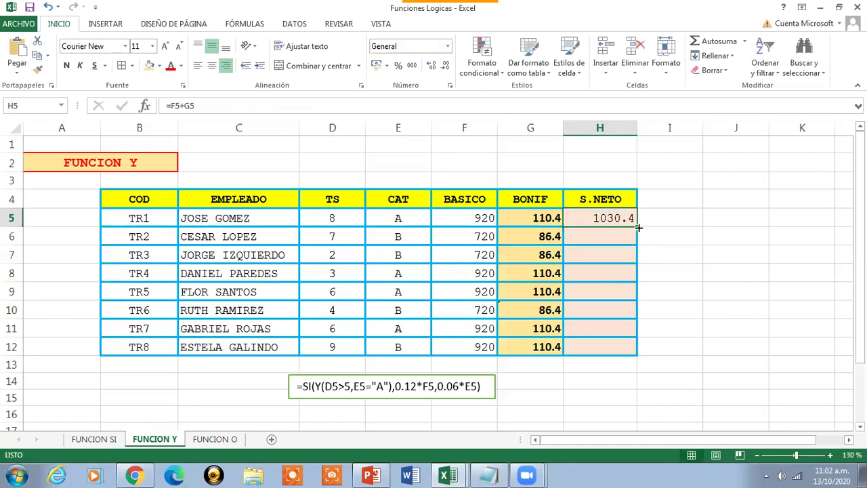
pyautogui.moveTo(638, 228); pyautogui.dragTo(634, 351)
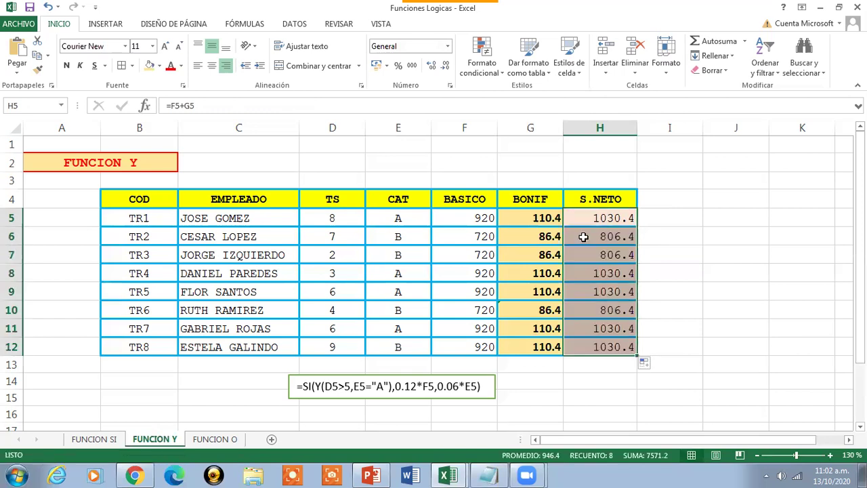
pyautogui.click(66, 65)
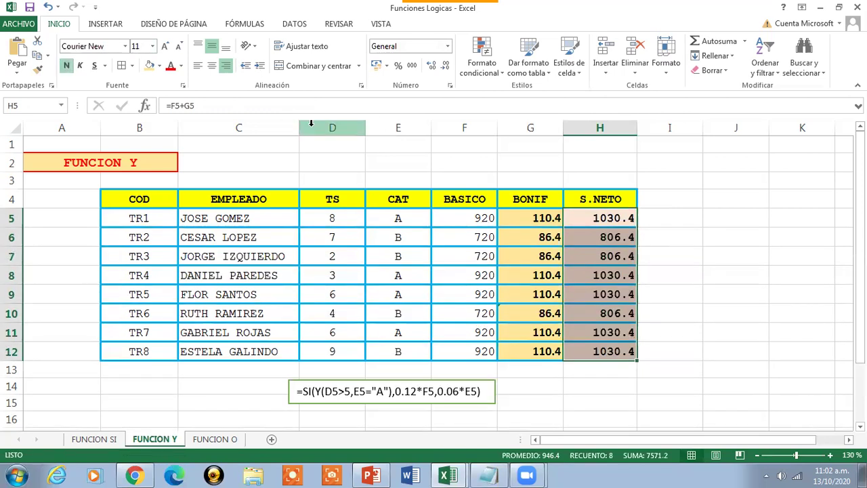
pyautogui.click(593, 217)
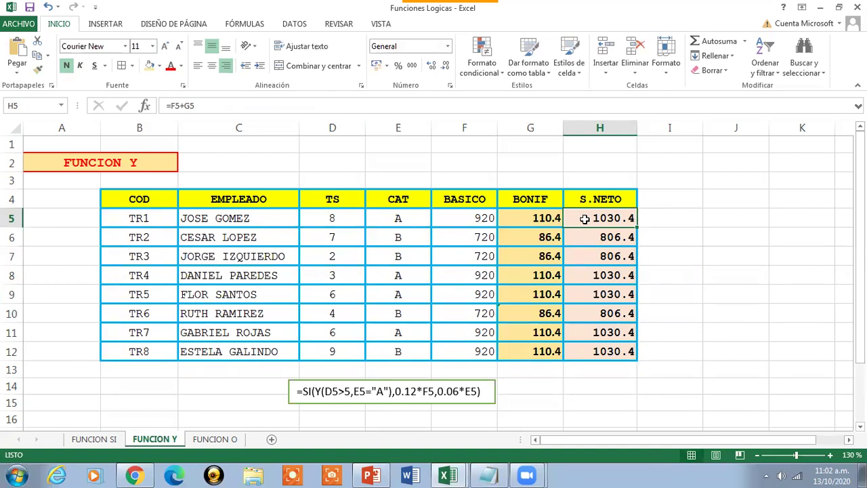
# - Review the BONIF and S.NETO formulas in G5, H5 and another BONIF cell
pyautogui.click(501, 218)
pyautogui.click(592, 216)
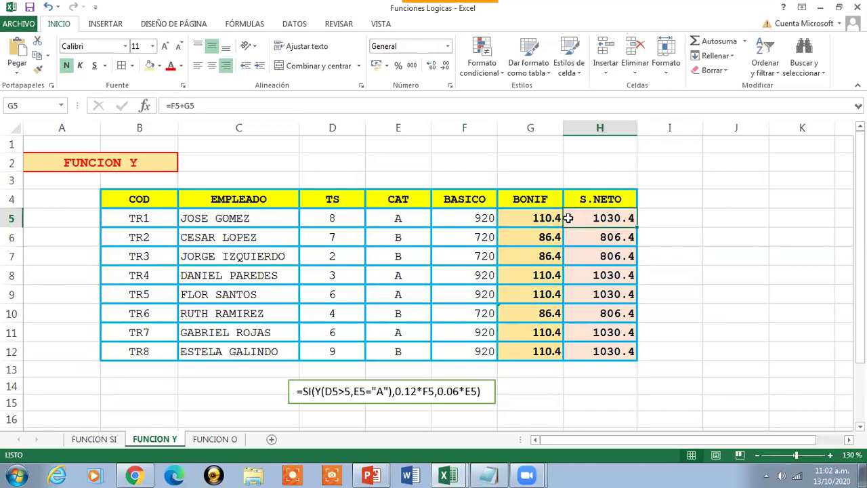
pyautogui.click(523, 252)
pyautogui.click(518, 216)
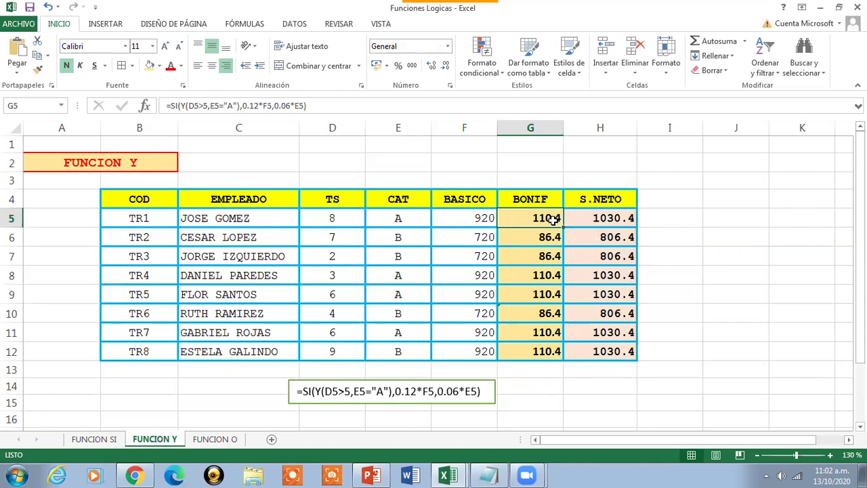
# - Format G5:H12 in S/ Contabilidad accounting format and autofit column H
pyautogui.moveTo(512, 215); pyautogui.dragTo(597, 346)
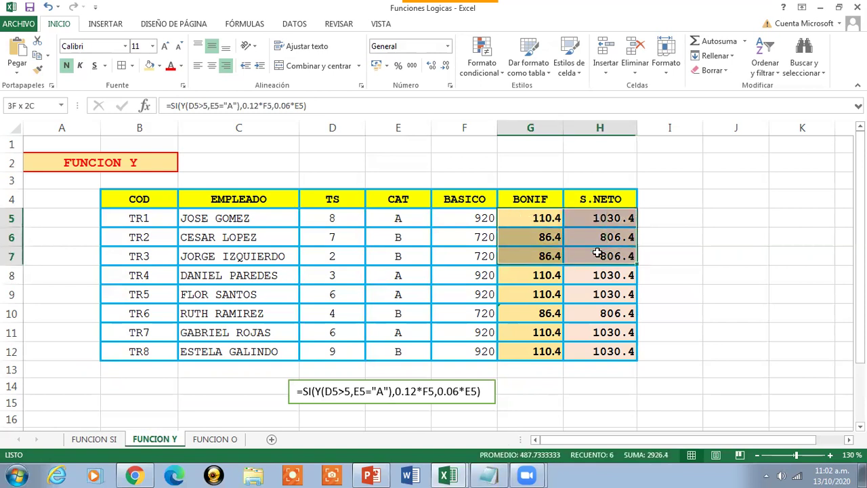
pyautogui.click(447, 46)
pyautogui.click(423, 141)
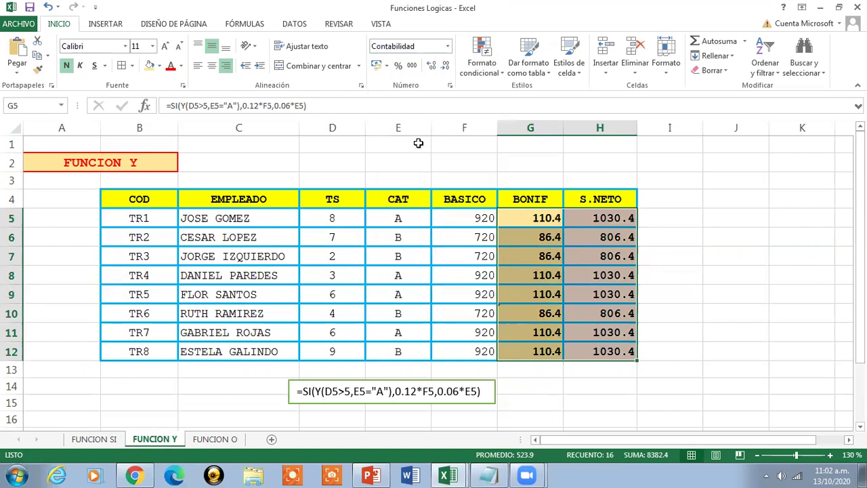
pyautogui.doubleClick(637, 127)
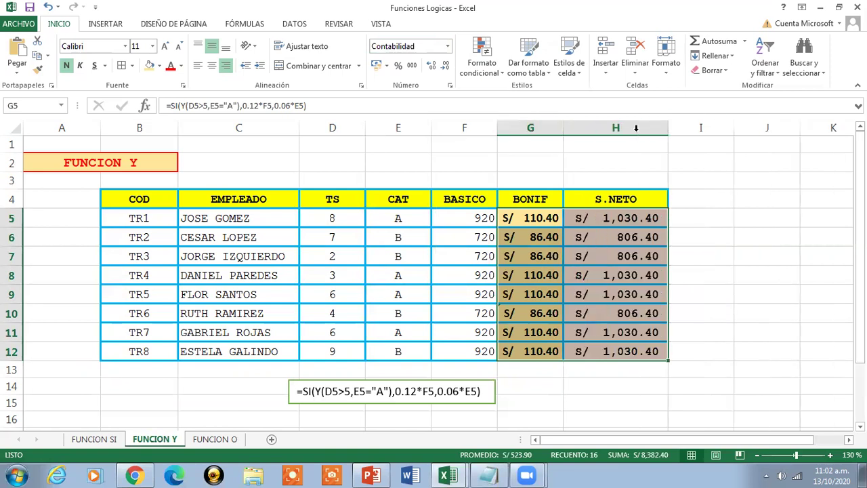
pyautogui.click(540, 218)
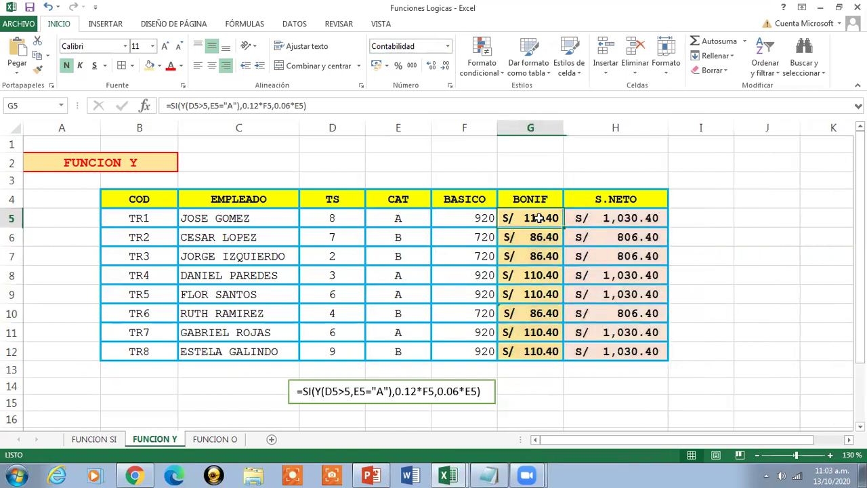
pyautogui.click(615, 215)
pyautogui.click(150, 166)
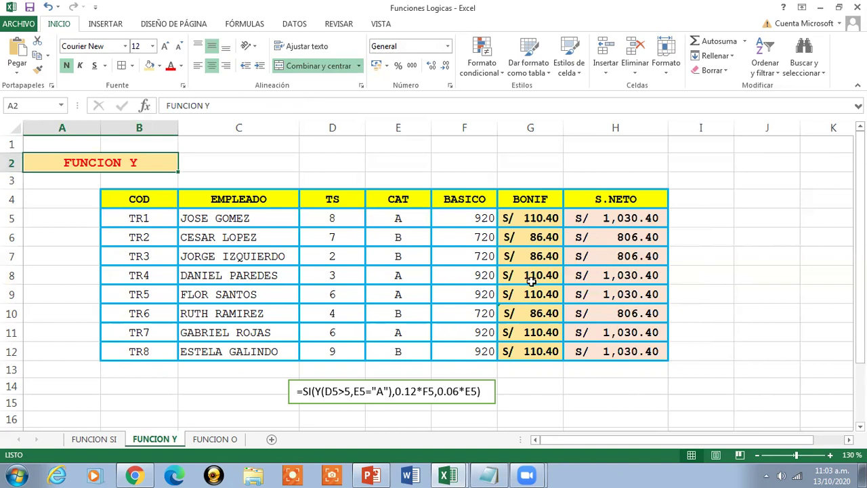
# - Switch to the FUNCION O sheet and zoom the view to 130%
pyautogui.click(218, 440)
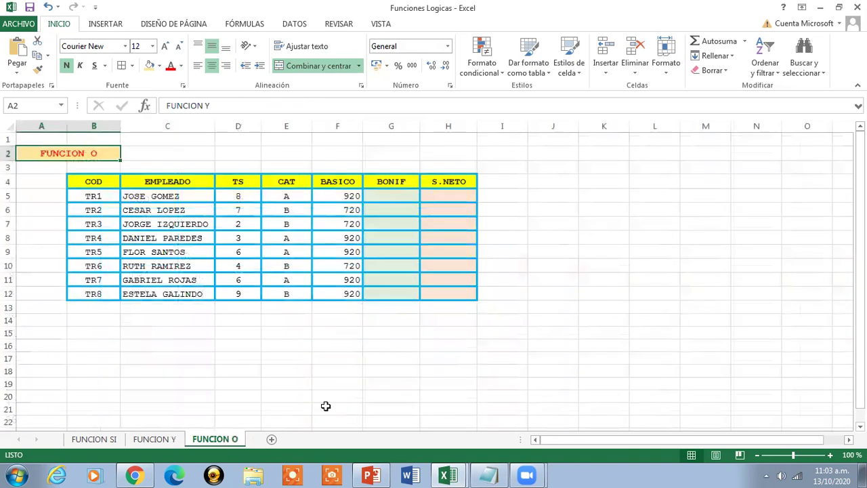
pyautogui.click(832, 456)
pyautogui.click(832, 456)
pyautogui.click(833, 457)
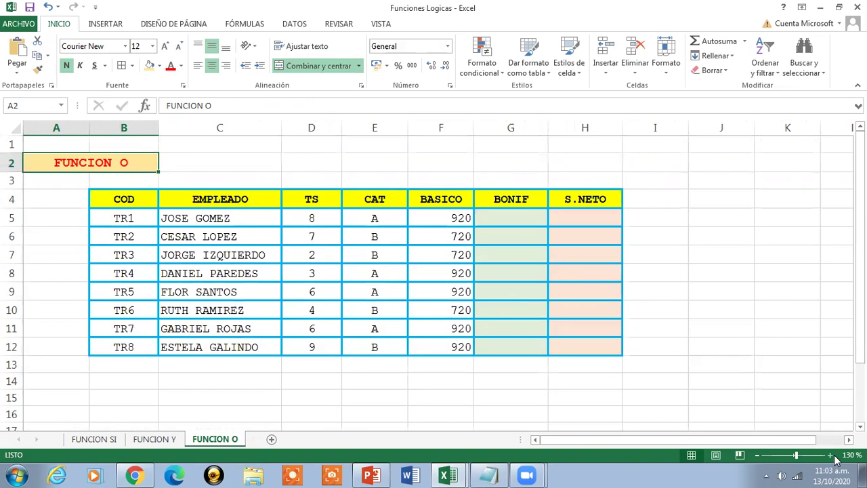
# - Walk through the employee table headers: COD, EMPLEADO, TS, CAT, BASICO, BONIF and S.NETO
pyautogui.hotkey('ctrl', 'c')
pyautogui.click(117, 199)
pyautogui.moveTo(117, 199); pyautogui.dragTo(600, 347)
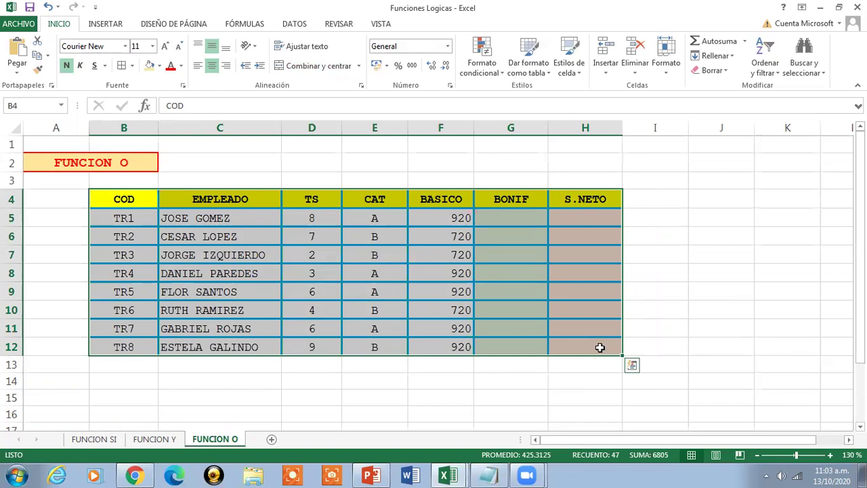
pyautogui.click(122, 200)
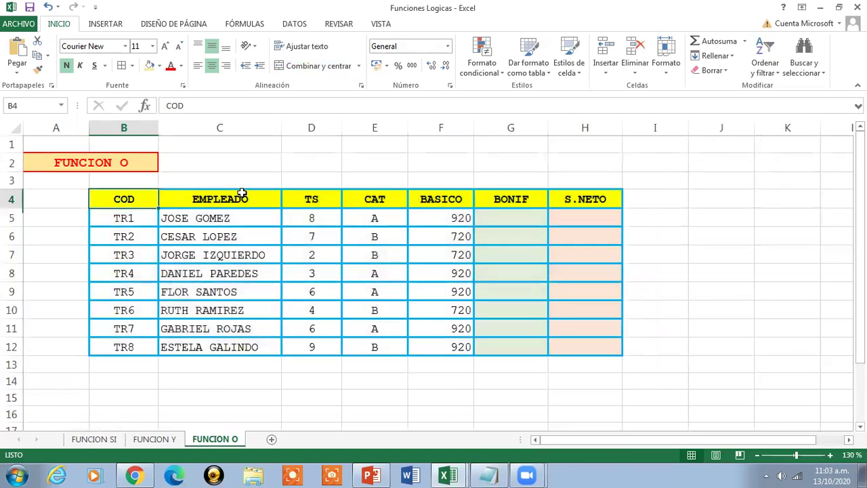
pyautogui.click(242, 195)
pyautogui.click(300, 199)
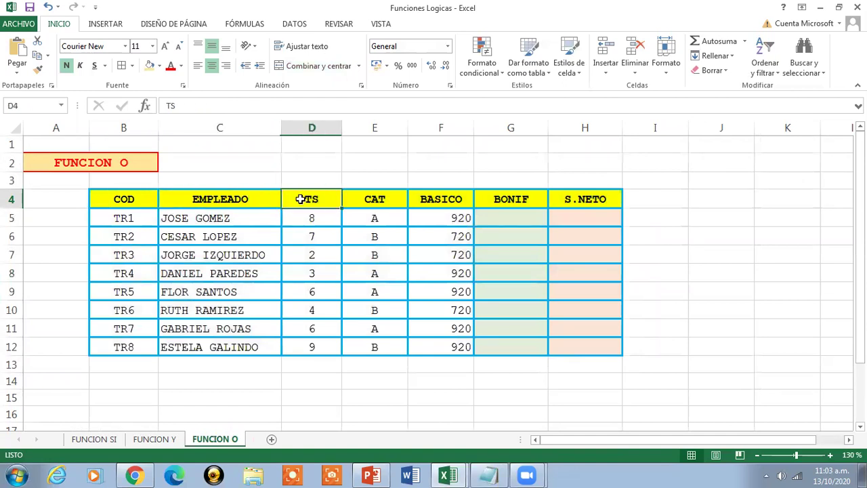
pyautogui.click(361, 197)
pyautogui.click(440, 204)
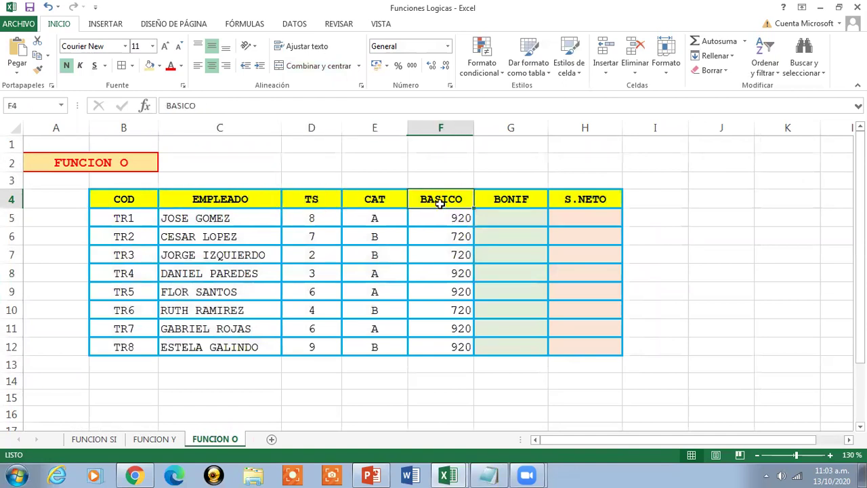
pyautogui.click(524, 197)
pyautogui.click(580, 196)
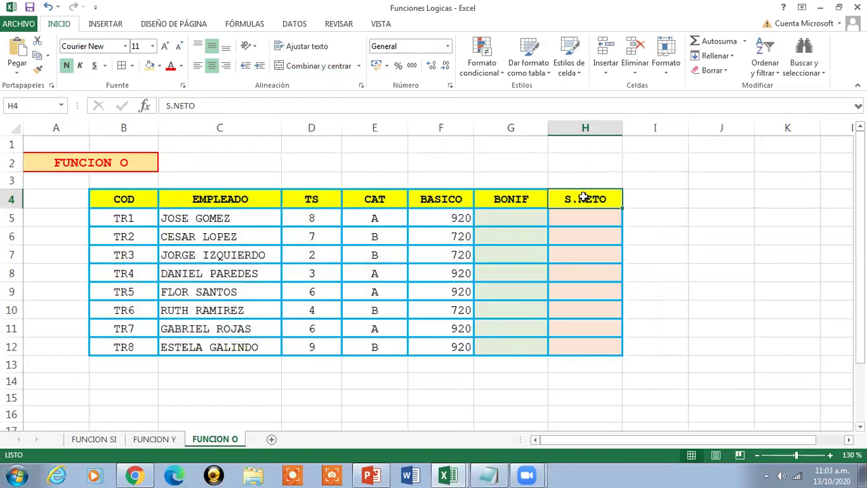
pyautogui.click(526, 197)
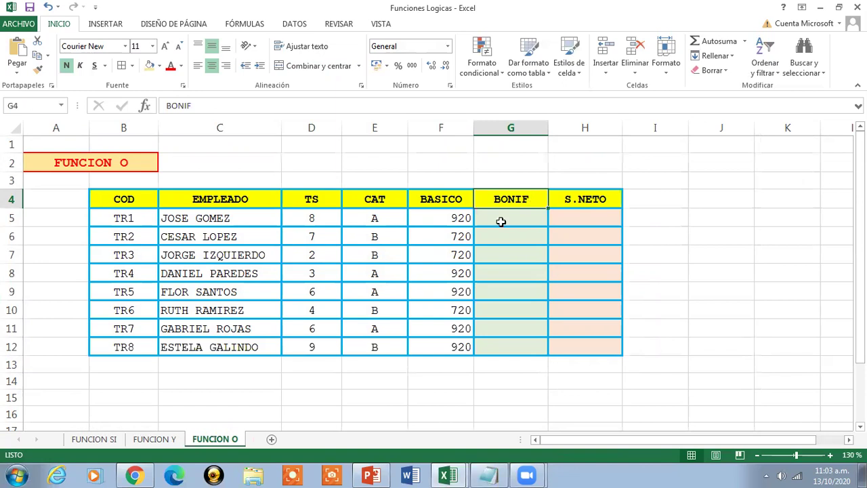
# - In Sesion de Clases Nro 10, highlight the O function's description, then return to the exercise workbook
pyautogui.click(442, 473)
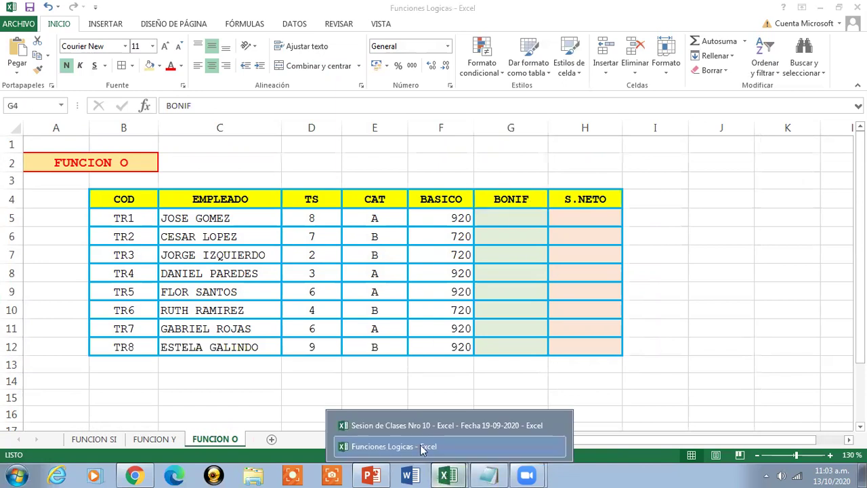
pyautogui.click(406, 430)
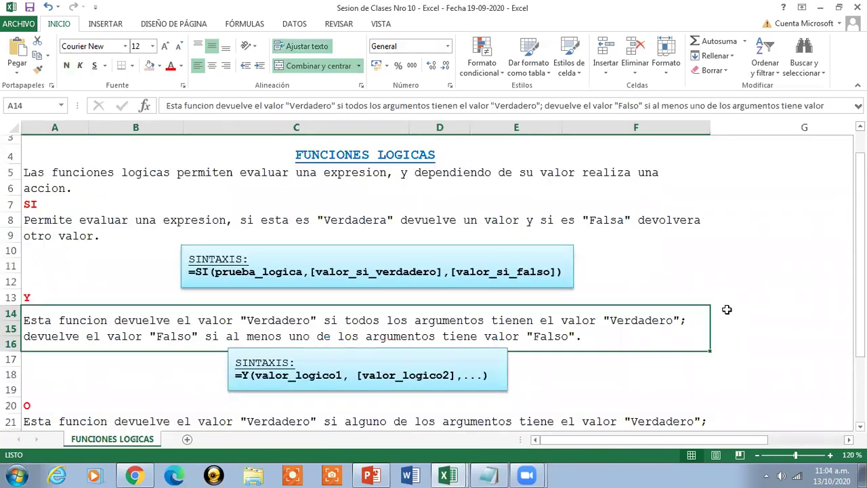
pyautogui.moveTo(860, 234); pyautogui.dragTo(860, 252)
pyautogui.click(605, 345)
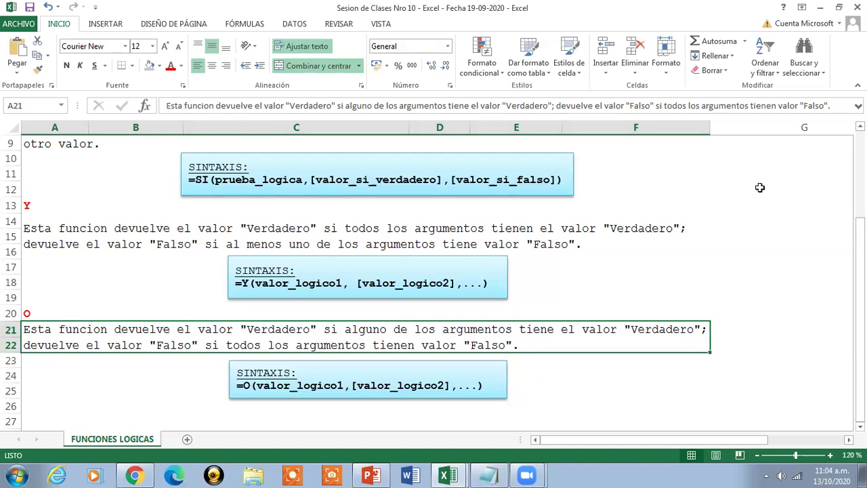
pyautogui.click(821, 7)
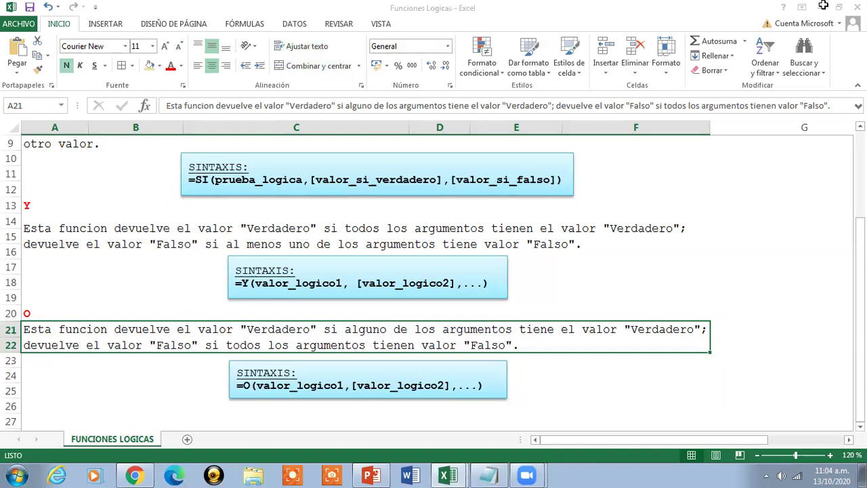
# - Copy the Funcion O formula =SI(O(D5>5,E5="B"),10%*F5,0) from the Notepad notes, then minimize Notepad
pyautogui.click(478, 473)
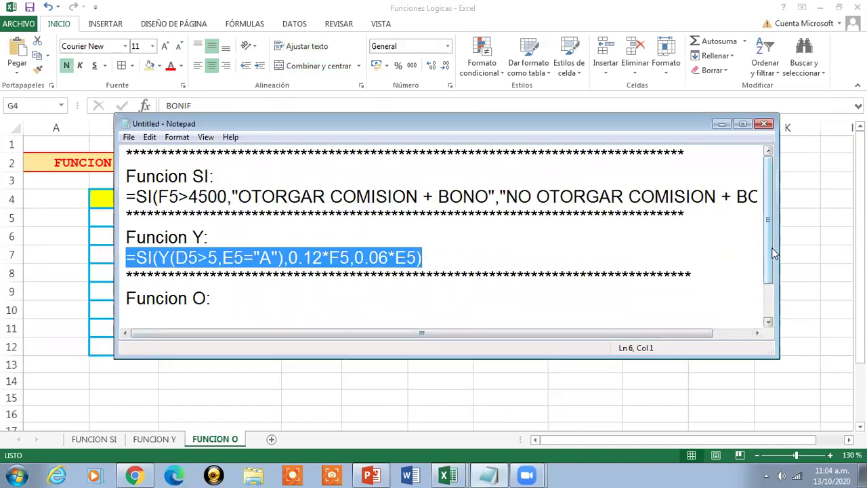
pyautogui.scroll(-1, 769, 254)
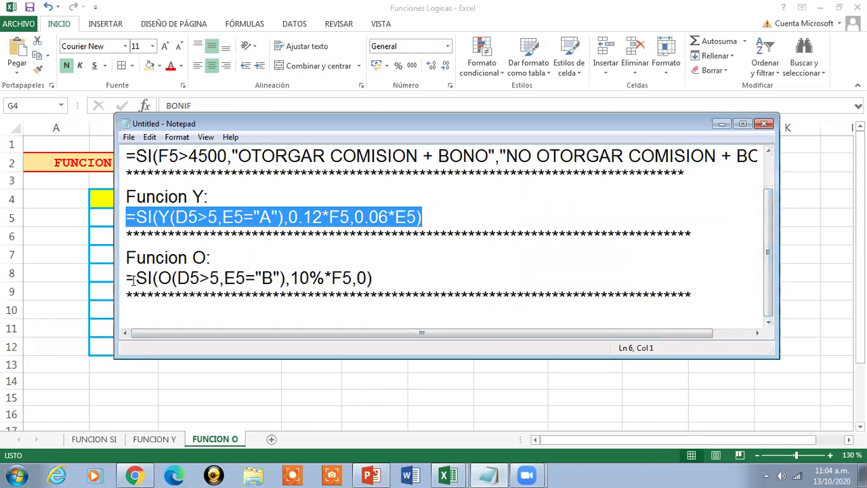
pyautogui.moveTo(126, 279); pyautogui.dragTo(406, 277)
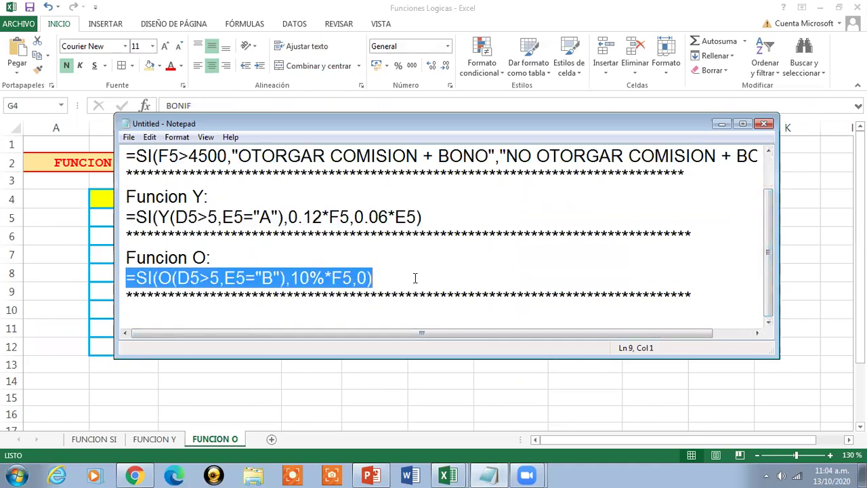
pyautogui.click(721, 124)
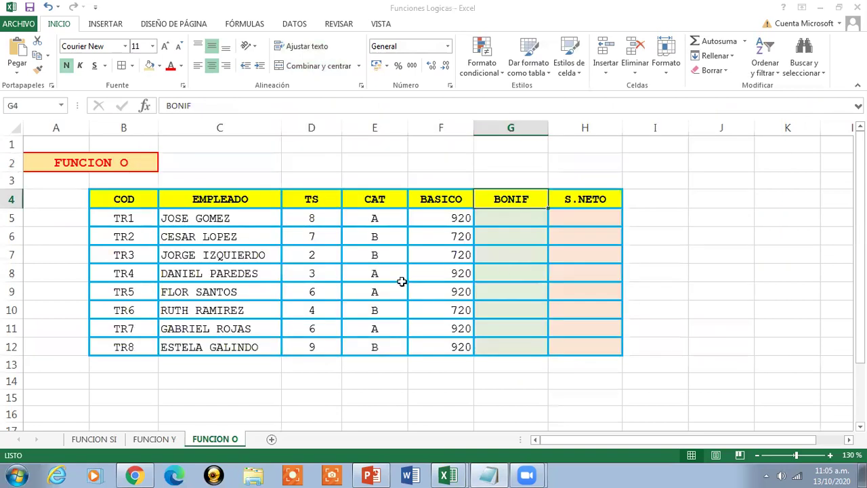
# - Draw a rectangle below the employee table and give it white fill with a green outline
pyautogui.click(121, 27)
pyautogui.click(188, 42)
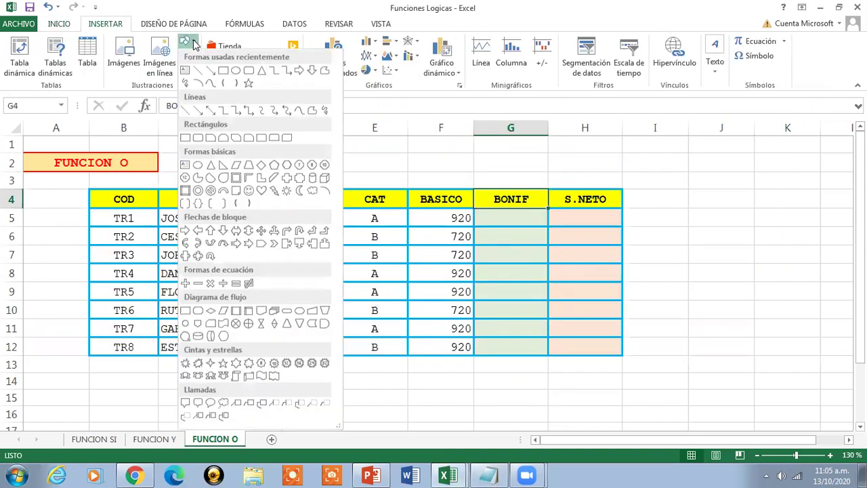
pyautogui.click(223, 71)
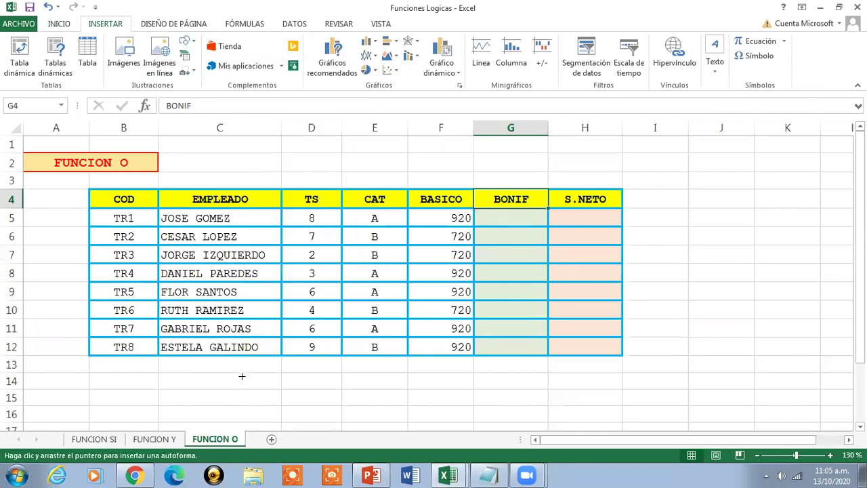
pyautogui.moveTo(242, 376); pyautogui.dragTo(489, 400)
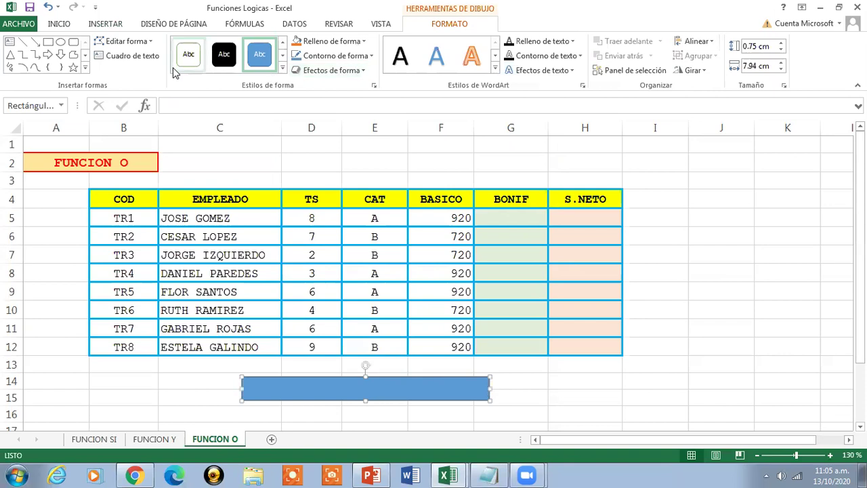
pyautogui.click(186, 60)
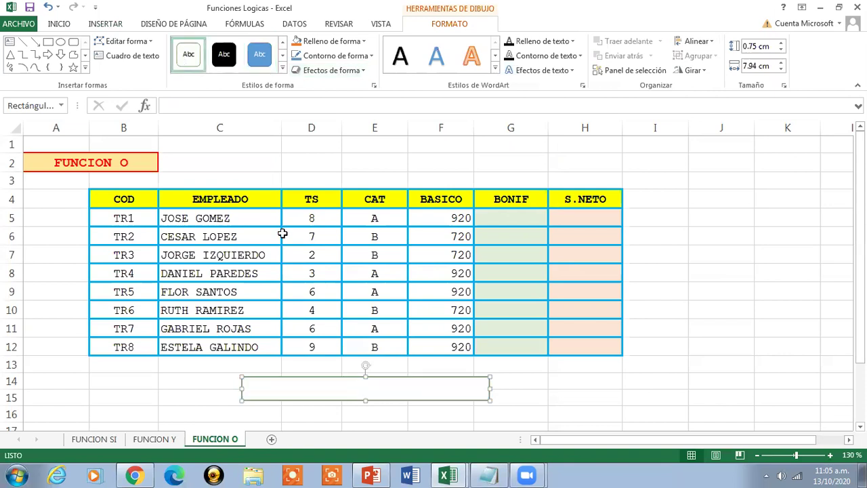
# - Paste =SI(O(D5>5,E5="B"),10%*F5,0) into the rectangle, then resize and reposition the box
pyautogui.rightClick(287, 386)
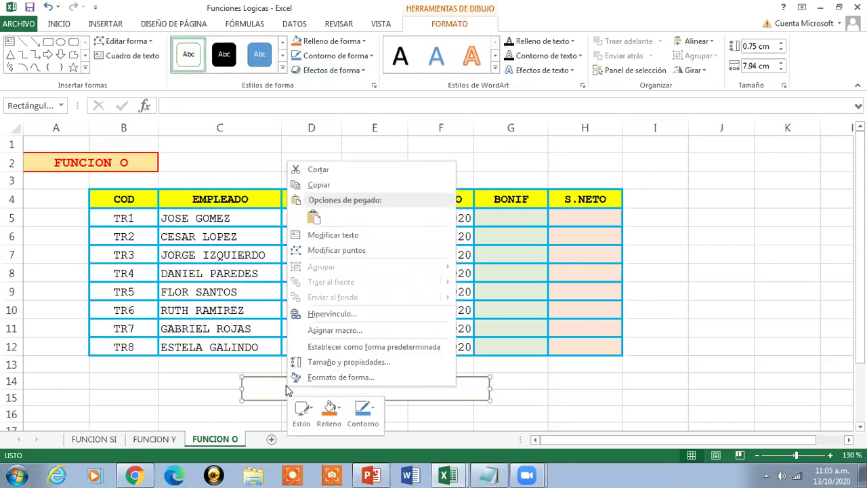
pyautogui.click(314, 234)
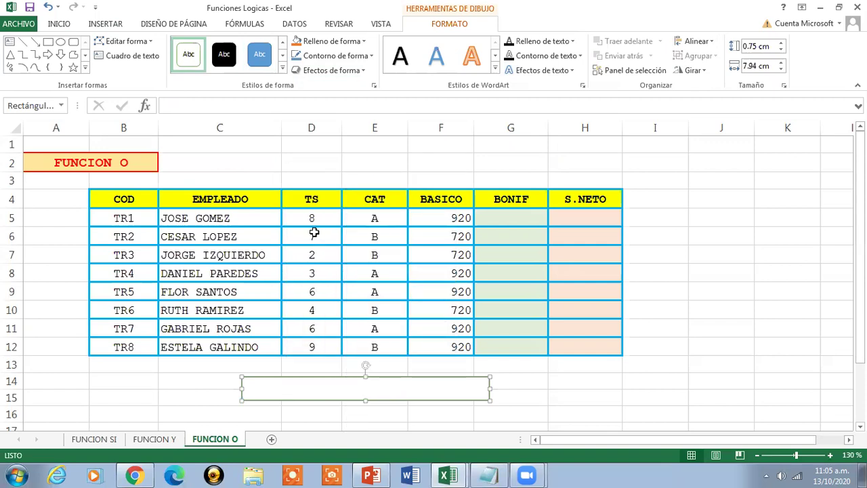
pyautogui.hotkey('ctrl', 'v')
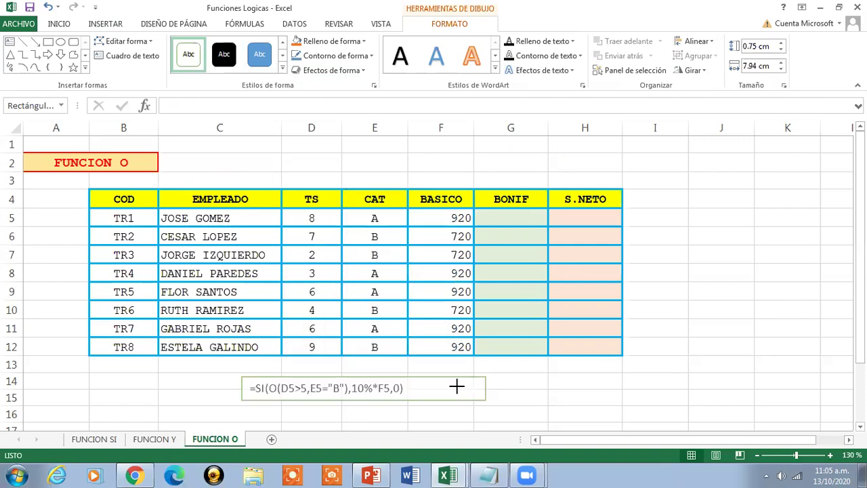
pyautogui.moveTo(457, 386); pyautogui.dragTo(419, 387)
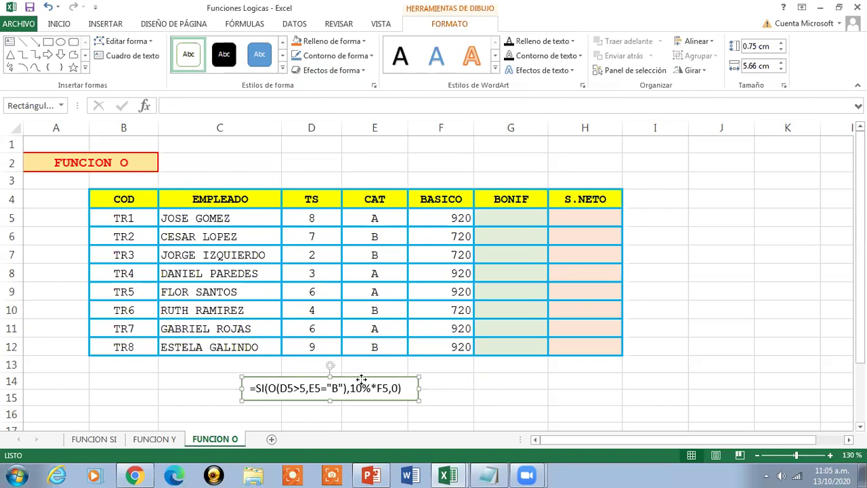
pyautogui.moveTo(361, 379); pyautogui.dragTo(409, 381)
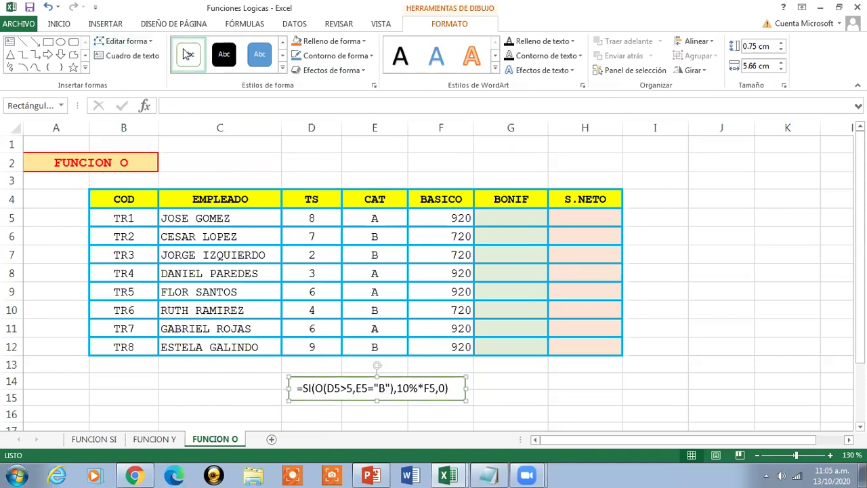
pyautogui.click(59, 23)
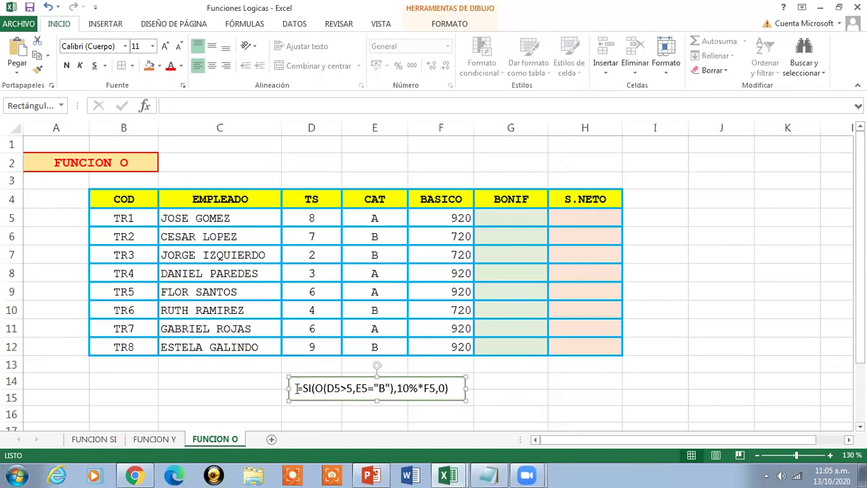
pyautogui.moveTo(298, 387); pyautogui.dragTo(446, 389)
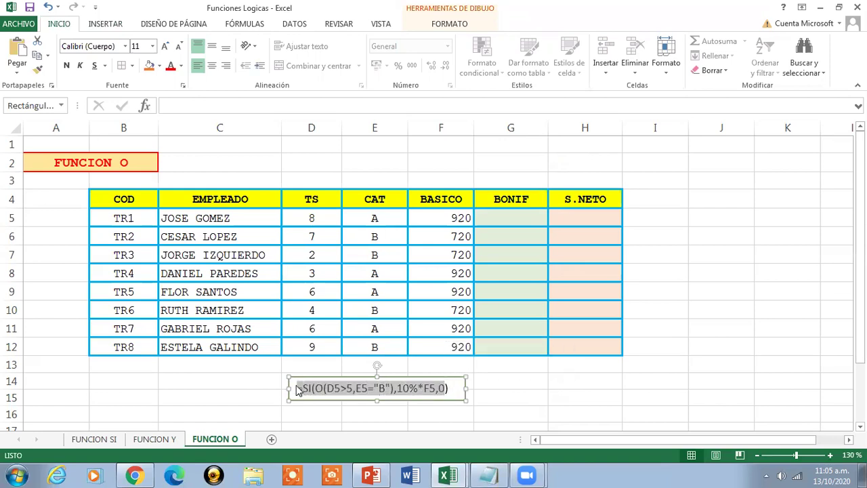
pyautogui.moveTo(298, 389); pyautogui.dragTo(467, 388)
# - Paste the bonus formula into G5 to show 92, right-align it, and open it for editing
pyautogui.click(515, 222)
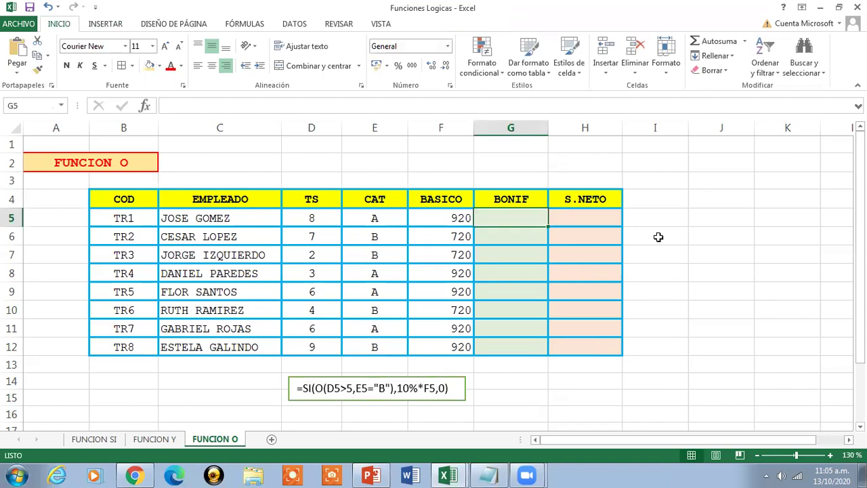
pyautogui.hotkey('ctrl', 'v')
pyautogui.moveTo(504, 236); pyautogui.dragTo(513, 346)
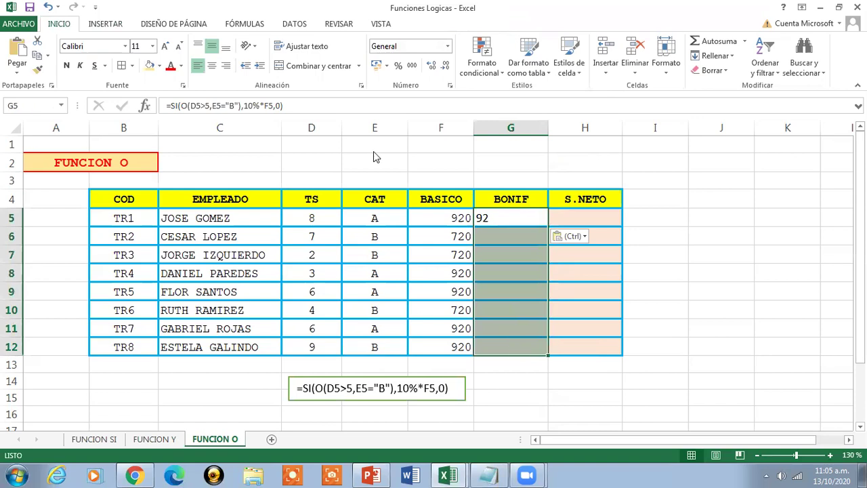
pyautogui.click(226, 65)
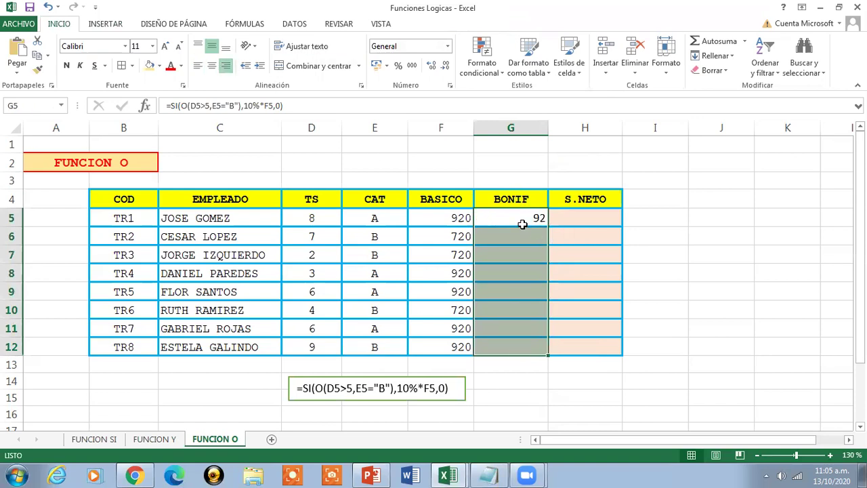
pyautogui.click(521, 222)
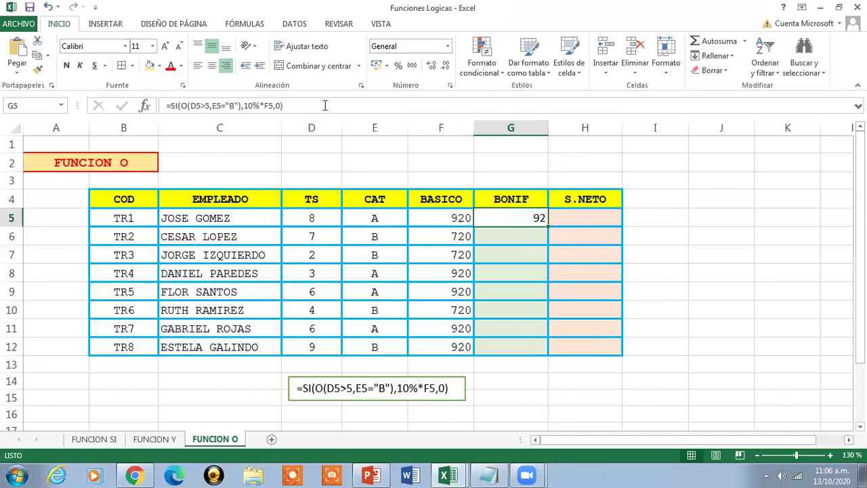
pyautogui.click(376, 106)
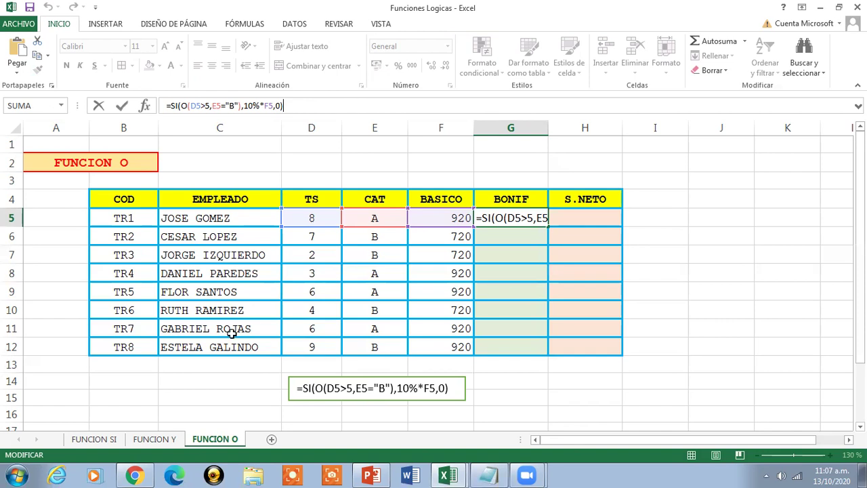
# - Back in the Funciones Logicas workbook, commit =SI(O(D5>5,E5="B"),10%*F5,0) in G5, giving a bonus of 92
pyautogui.click(431, 463)
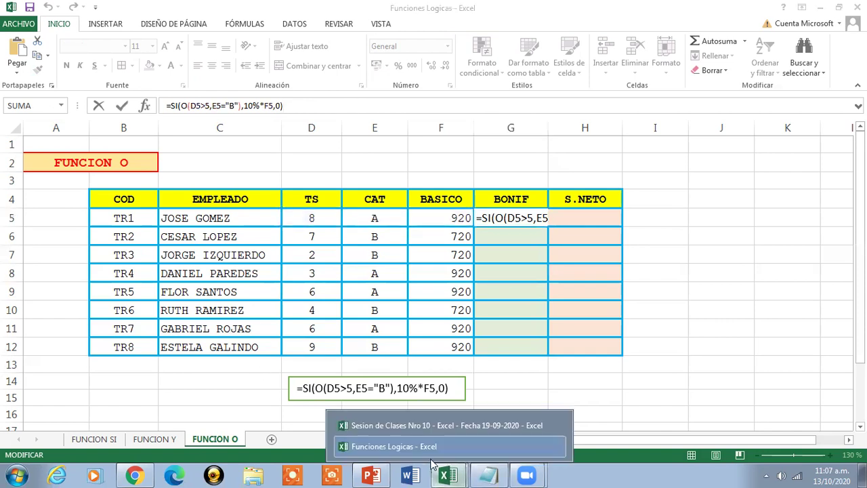
pyautogui.click(403, 429)
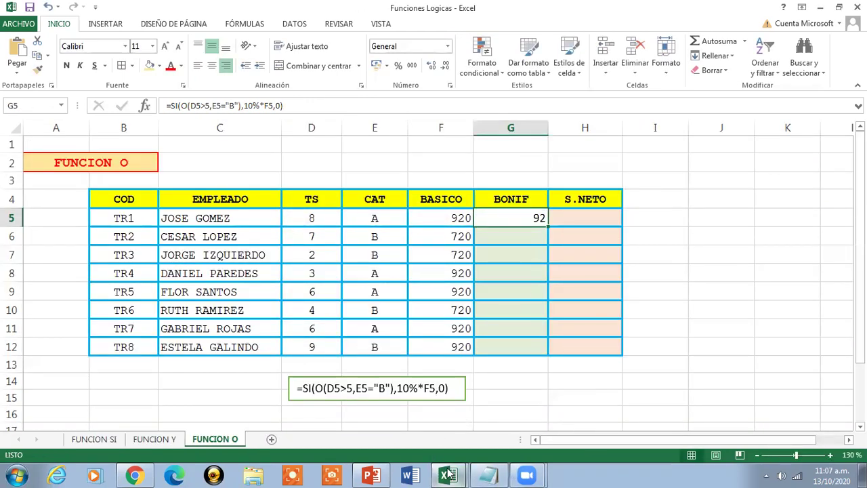
pyautogui.click(448, 474)
pyautogui.click(436, 422)
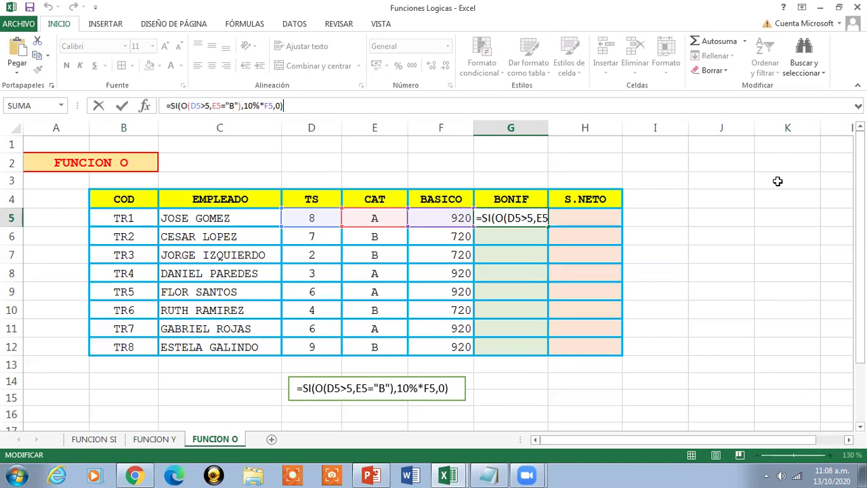
pyautogui.press('Return')
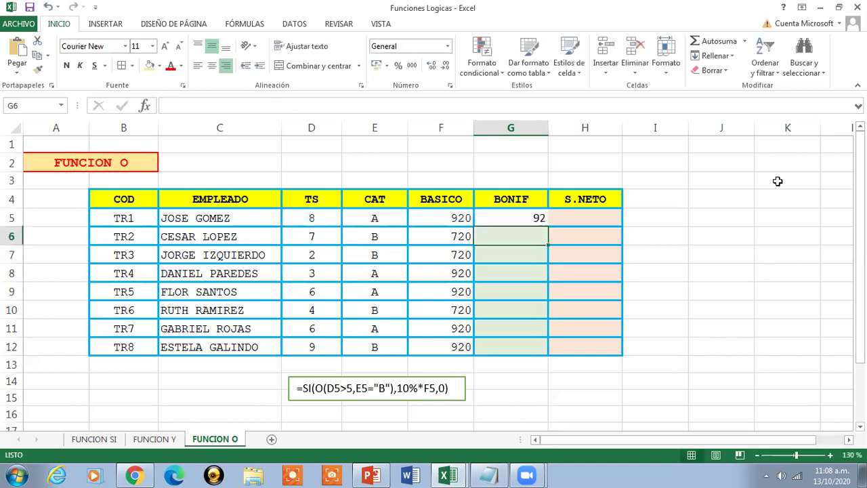
pyautogui.click(499, 213)
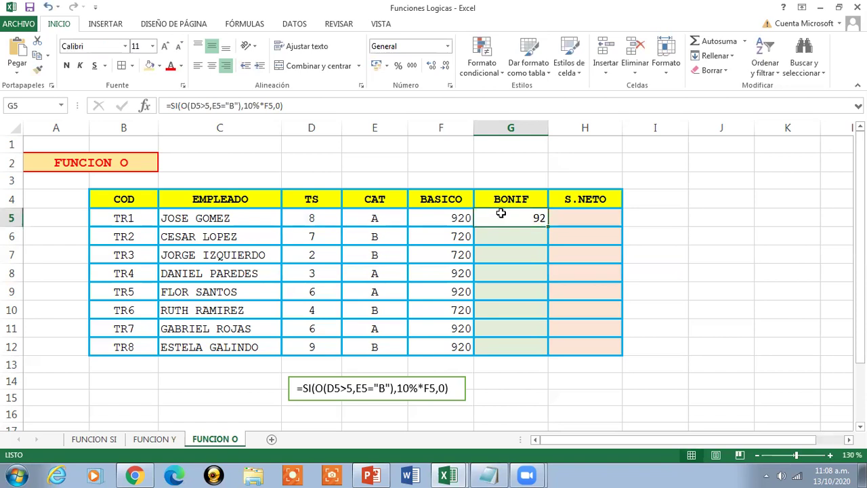
# - Copy G5's bonus formula down to G12 and give G5:G12 a light green fill
pyautogui.moveTo(548, 228); pyautogui.dragTo(539, 348)
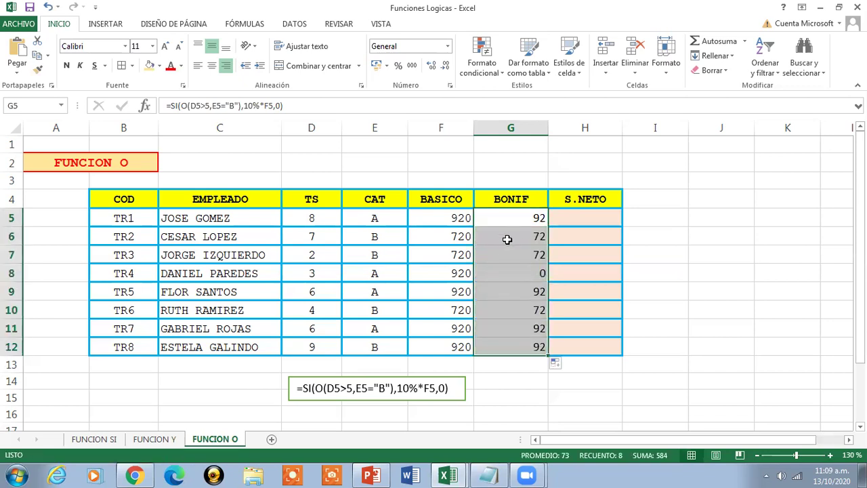
pyautogui.click(503, 274)
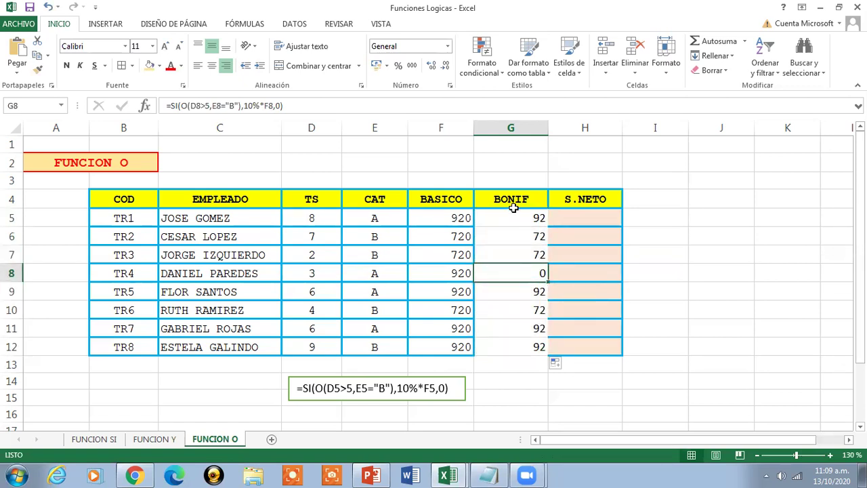
pyautogui.moveTo(511, 217); pyautogui.dragTo(514, 344)
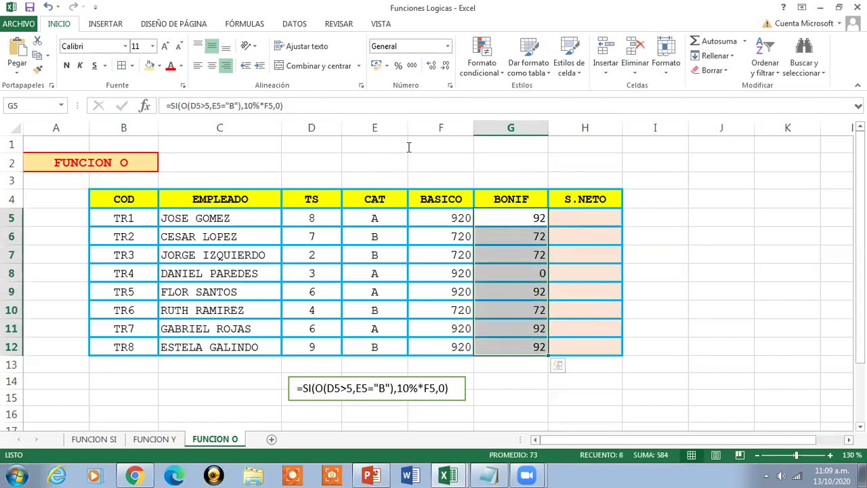
pyautogui.click(160, 67)
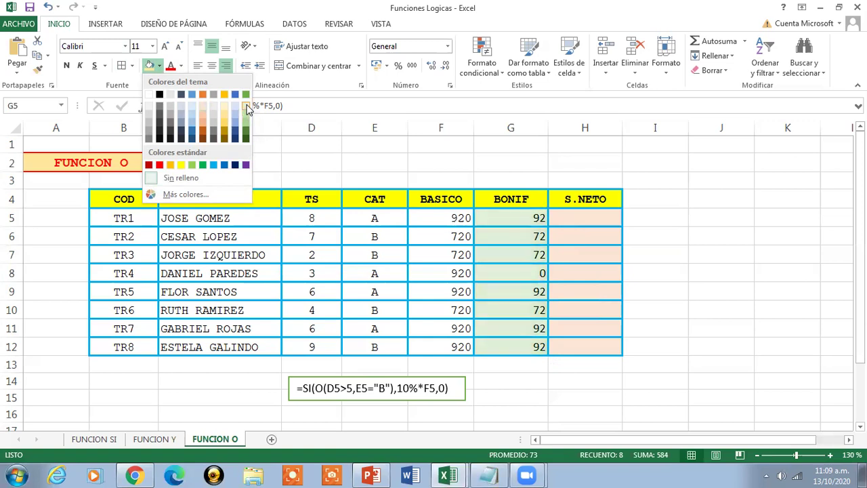
pyautogui.click(247, 110)
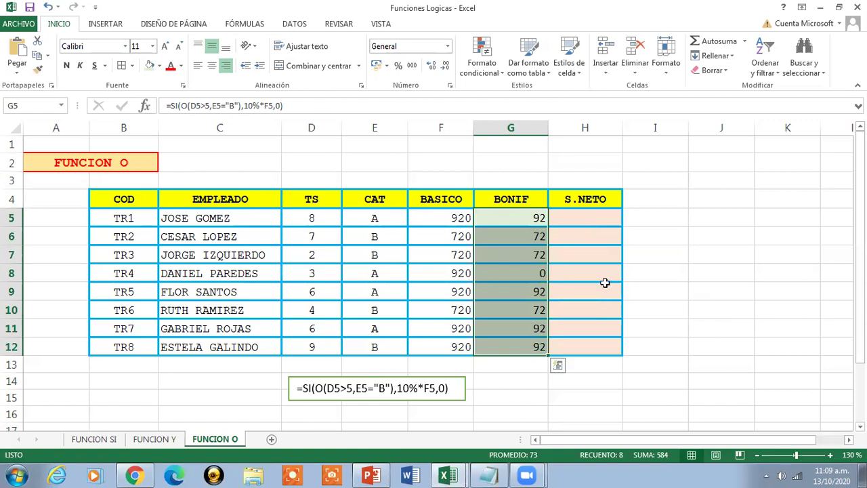
pyautogui.click(501, 234)
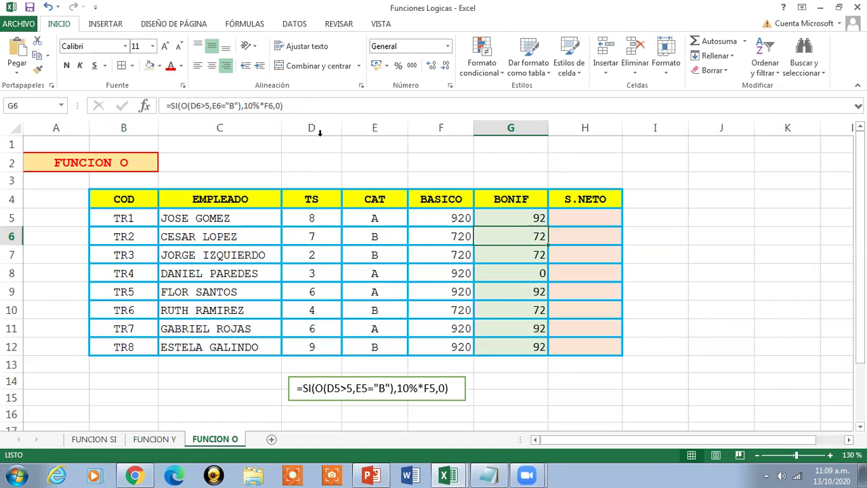
# - Change G6's category test from "B" to "A"
pyautogui.click(230, 107)
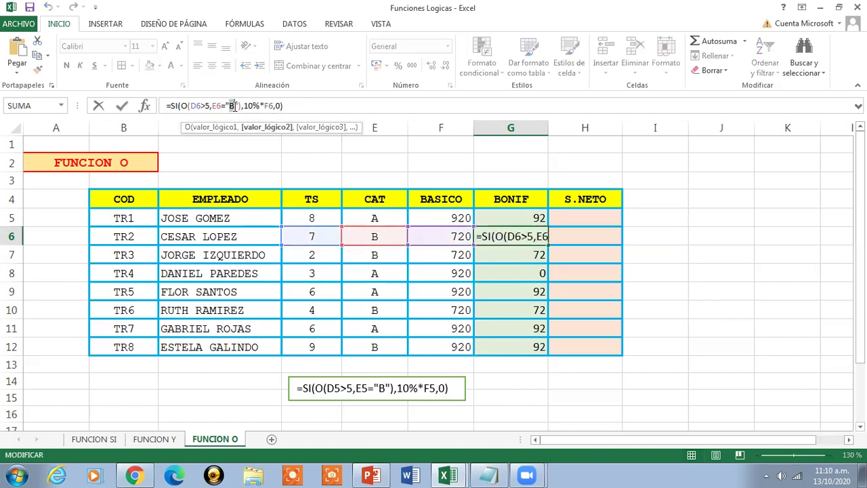
pyautogui.write('A')
pyautogui.hotkey('ctrl', 'Return')
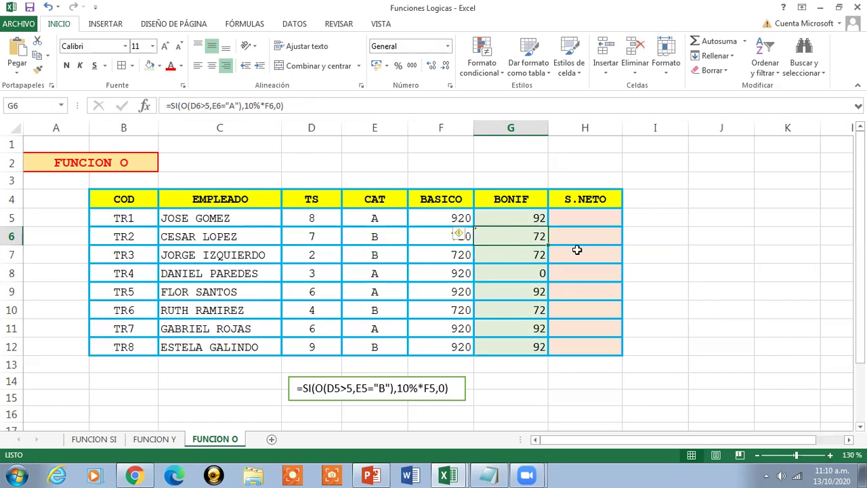
# - Try category "A" in G7's formula instead of "B"
pyautogui.click(517, 257)
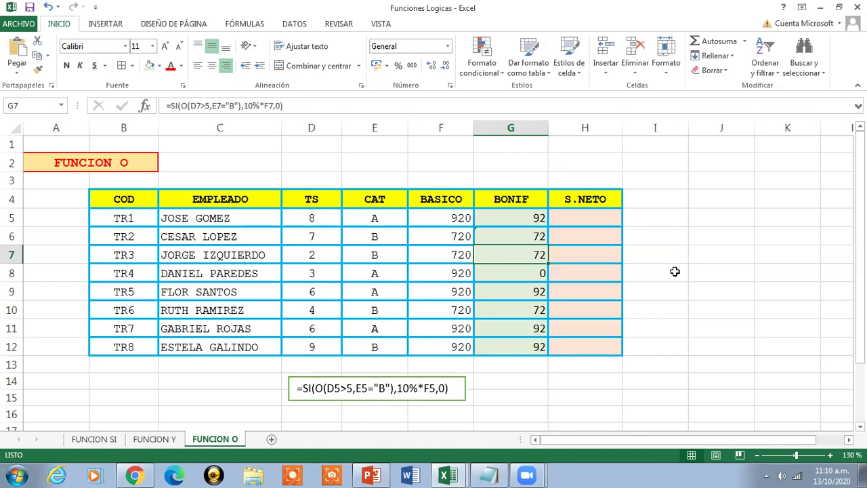
pyautogui.click(232, 107)
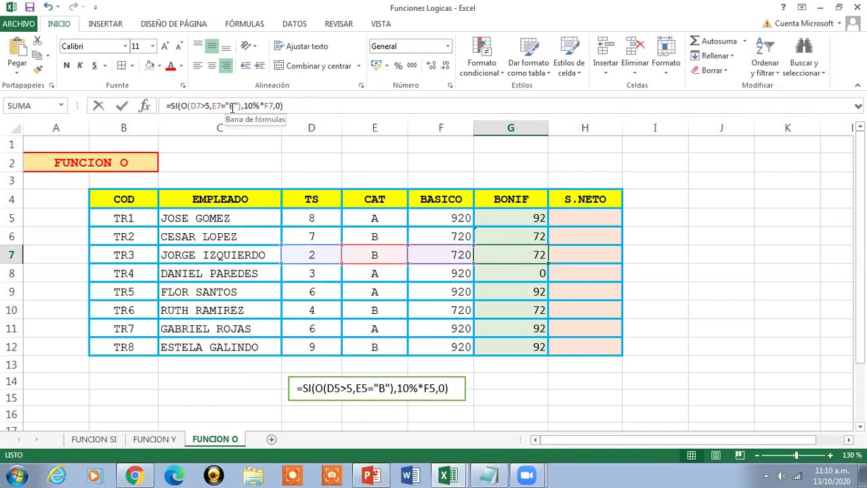
pyautogui.click(233, 107)
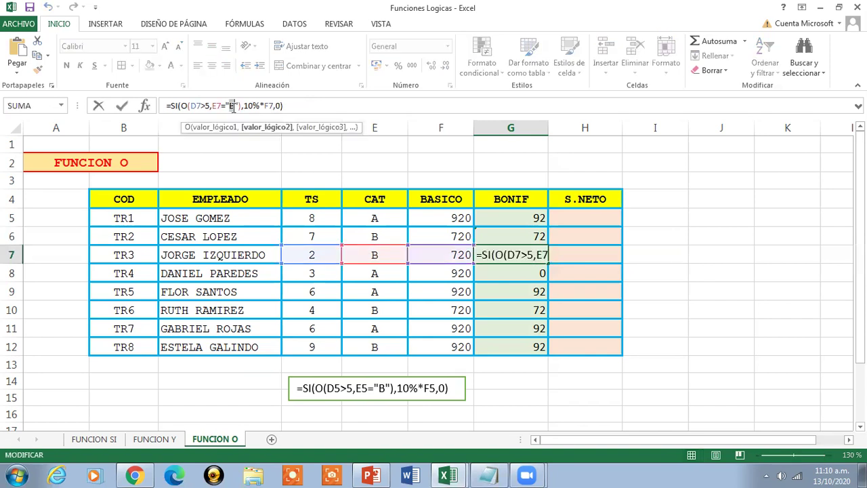
pyautogui.write('A')
pyautogui.hotkey('ctrl', 'Return')
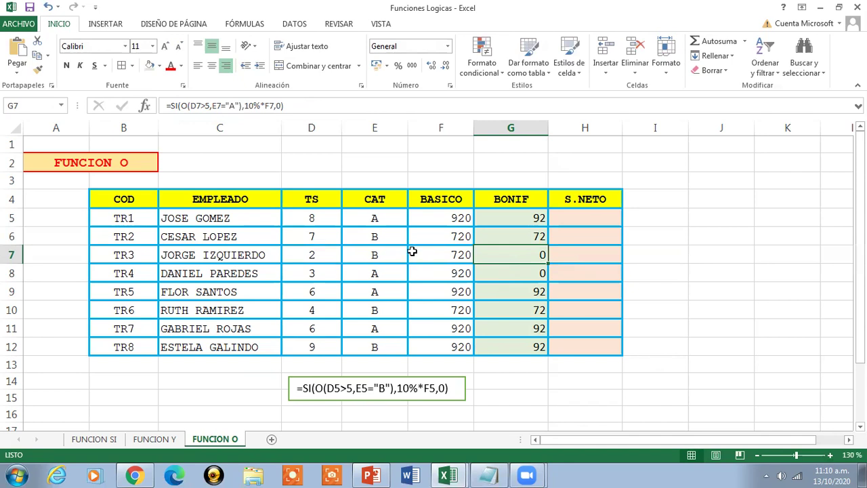
# - Restore G7's category test to "B" and retype its years comparison as >, leaving 72
pyautogui.click(233, 105)
pyautogui.press('BackSpace')
pyautogui.write('B')
pyautogui.click(203, 106)
pyautogui.press('BackSpace')
pyautogui.write('>')
pyautogui.press('Return')
pyautogui.click(508, 254)
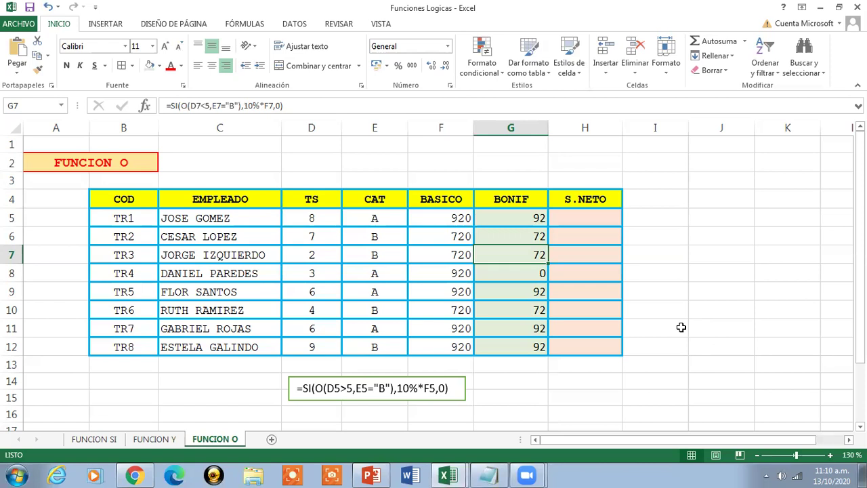
# - Change G8's condition to D8<5 so TR4's bonus reads 92, and review G9 and G10
pyautogui.click(513, 271)
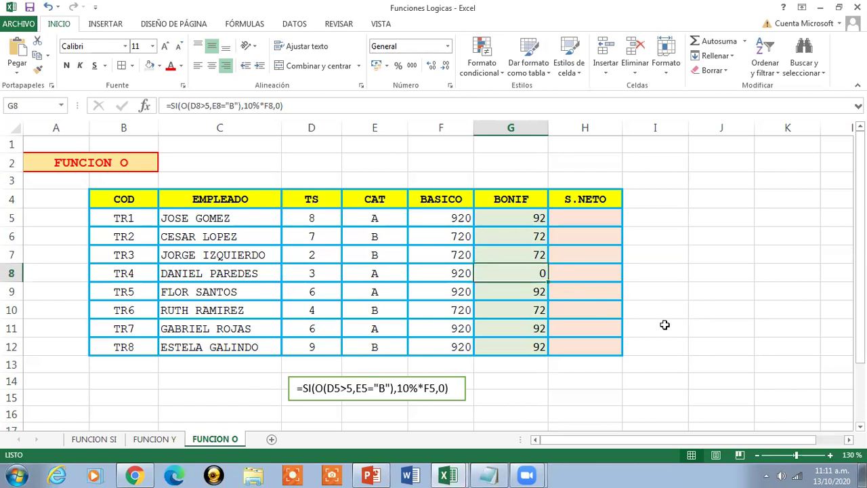
pyautogui.click(206, 107)
pyautogui.press('BackSpace')
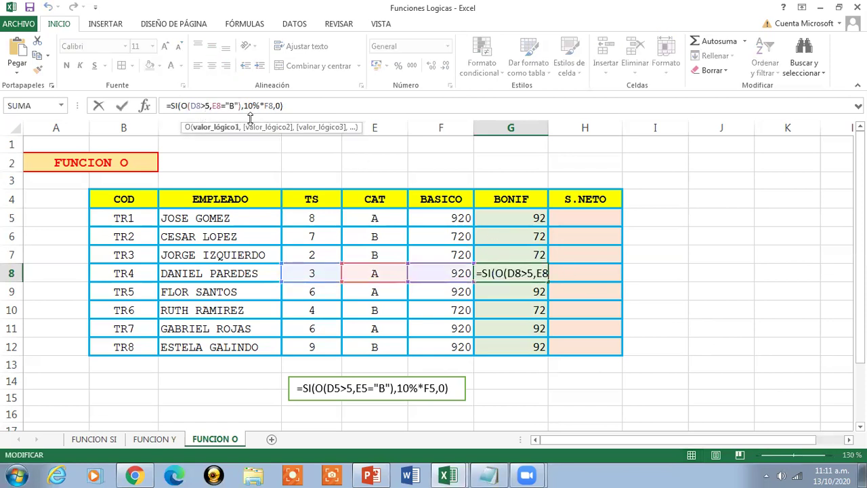
pyautogui.write('<')
pyautogui.press('Return')
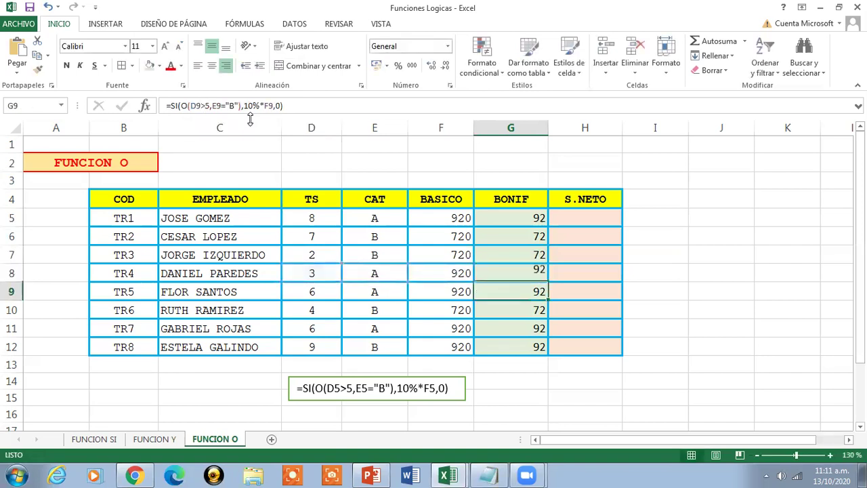
pyautogui.click(508, 273)
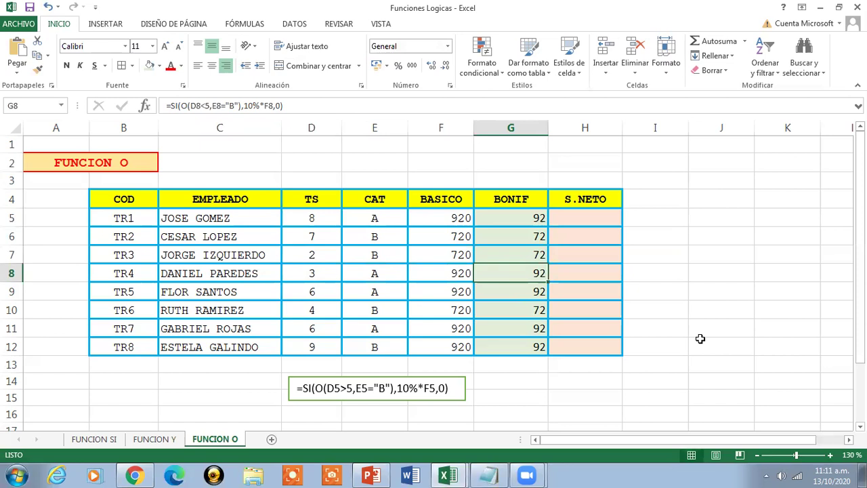
pyautogui.click(520, 292)
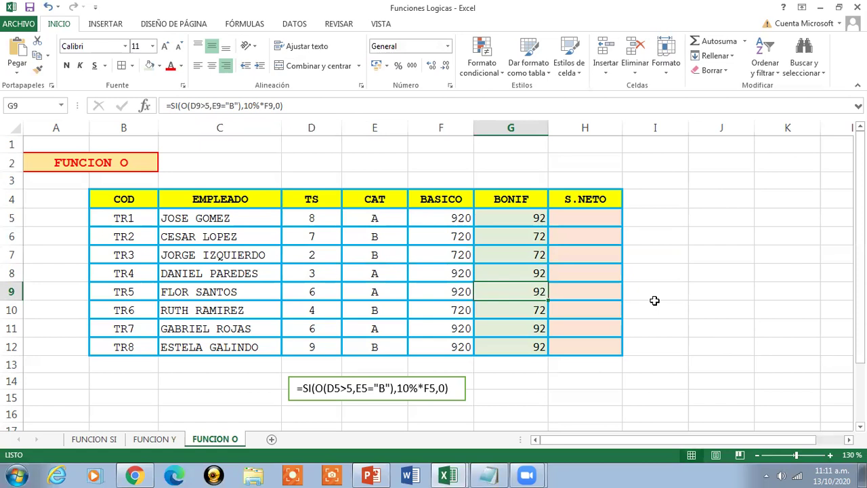
pyautogui.press('Down')
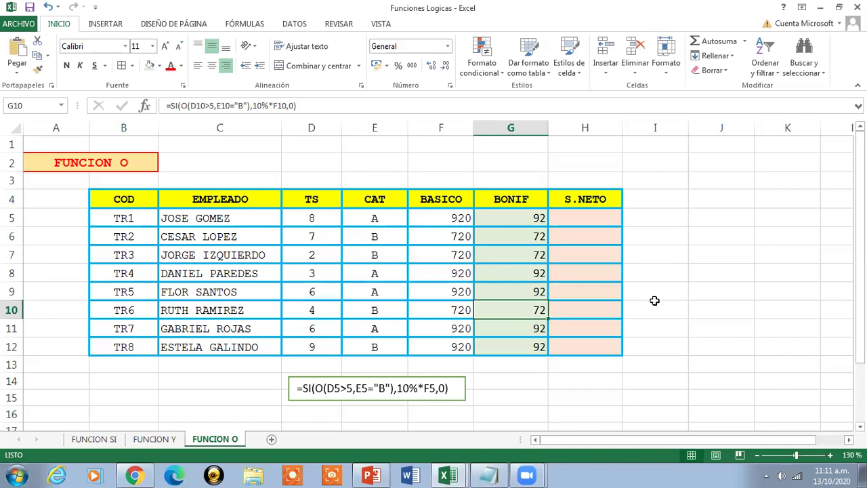
# - Retype the comparison sign in G10's years condition so TR6's bonus shows 72
pyautogui.click(210, 105)
pyautogui.press('BackSpace')
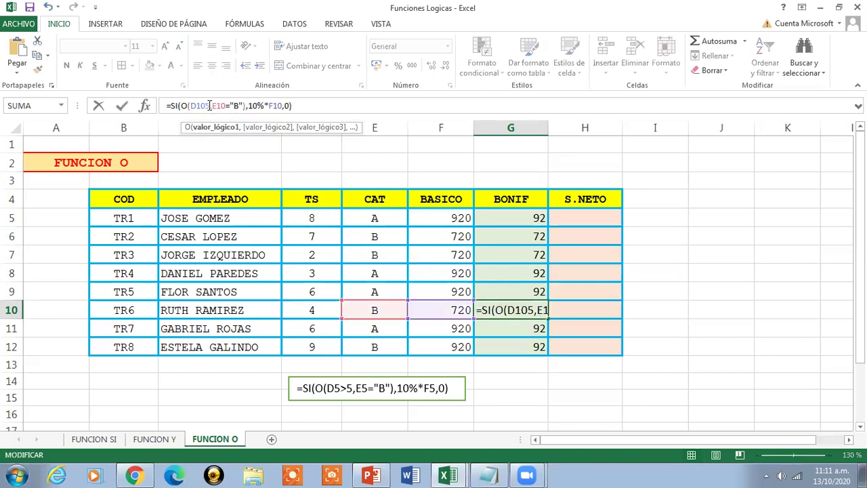
pyautogui.write('>')
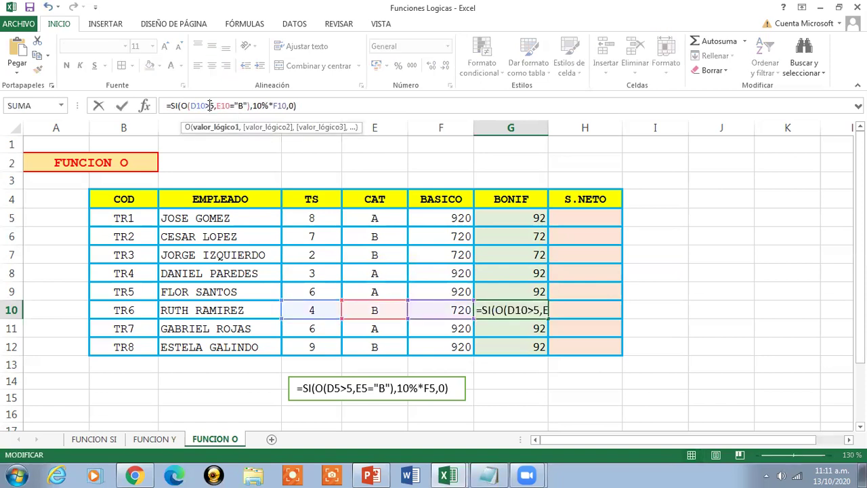
pyautogui.press('Return')
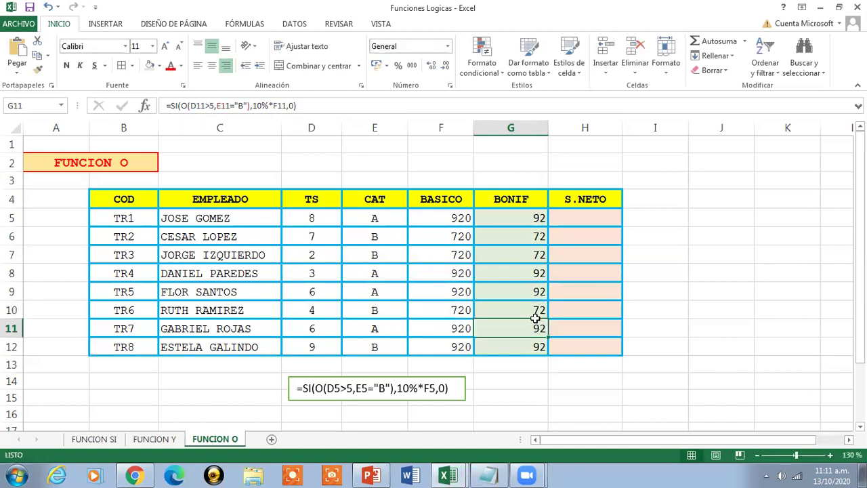
pyautogui.click(535, 315)
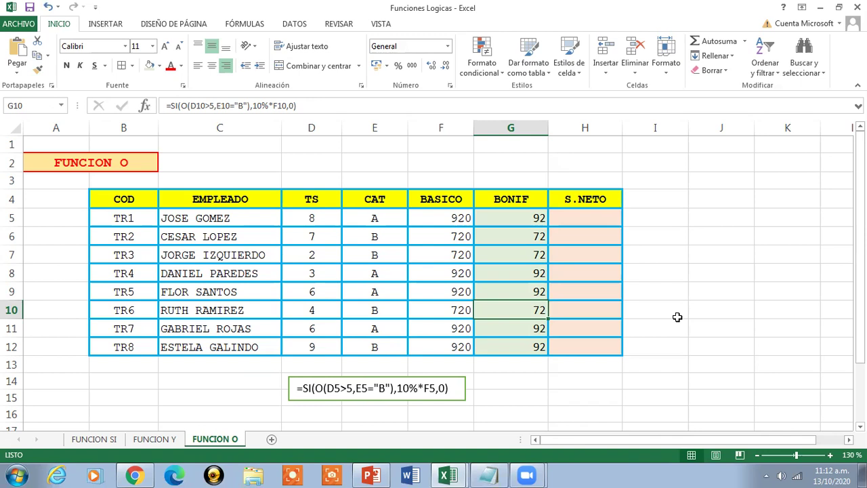
# - Review G11 and retype the comparison sign in G12's years condition, keeping TR8's bonus at 92
pyautogui.press('Down')
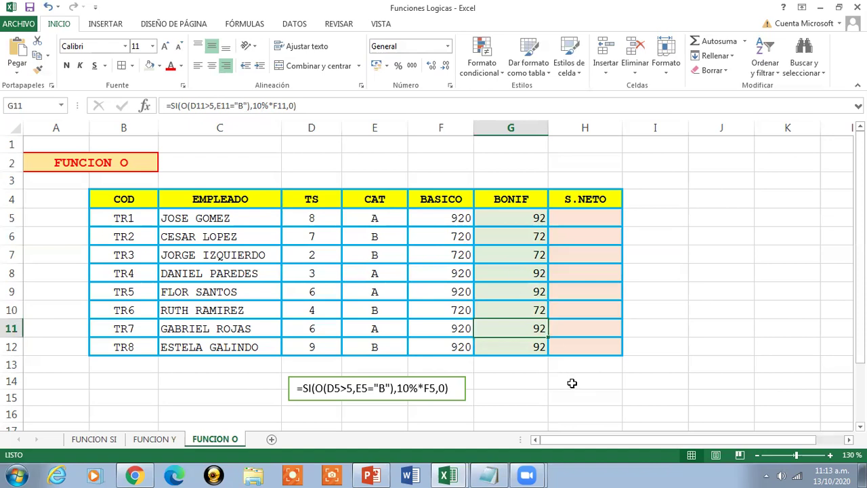
pyautogui.press('Down')
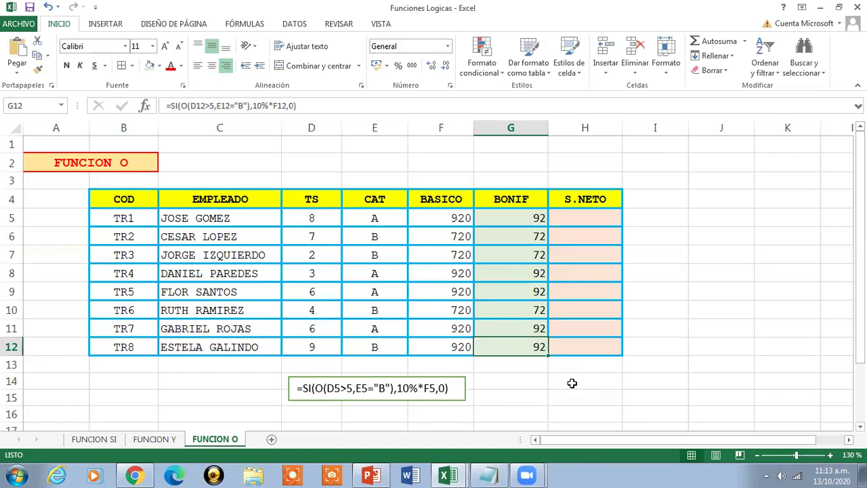
pyautogui.click(211, 107)
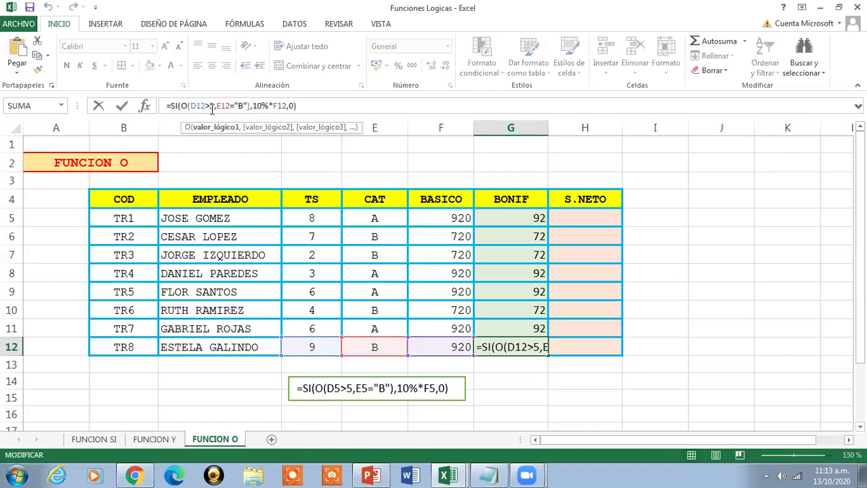
pyautogui.press('BackSpace')
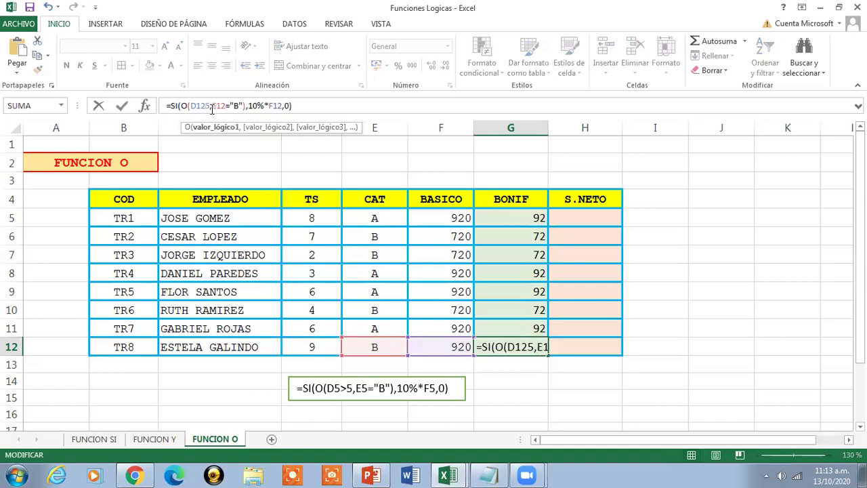
pyautogui.write('<>')
pyautogui.press('Return')
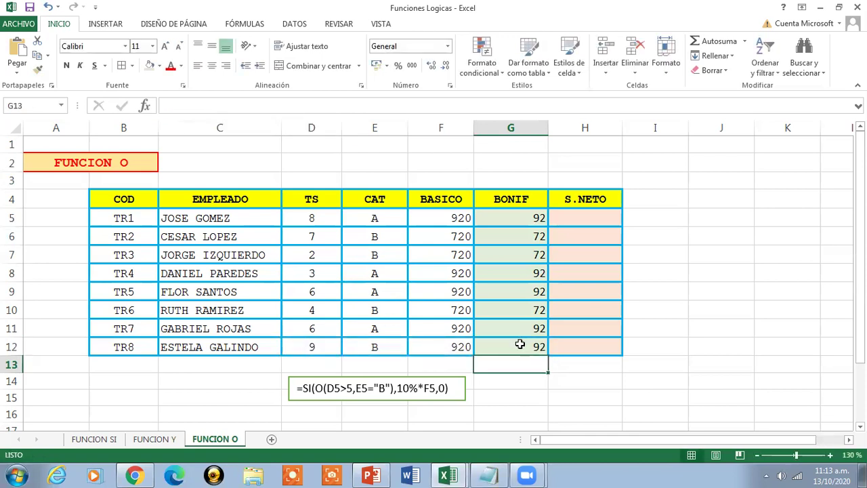
pyautogui.click(520, 344)
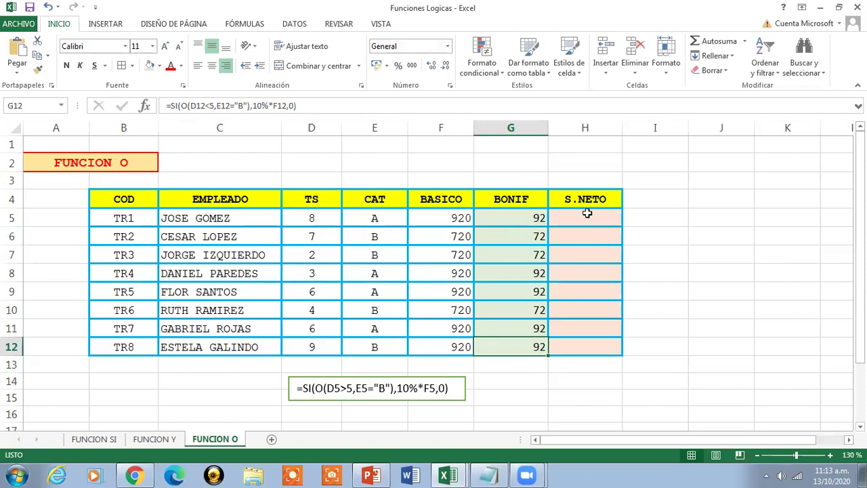
pyautogui.click(586, 214)
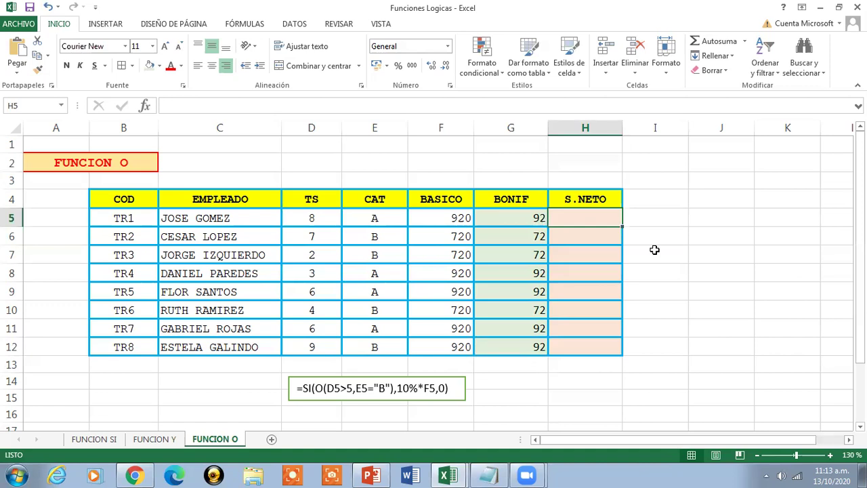
# - Enter =F5+G5 in H5 and copy it down to H12, giving net salaries of 1012 or 792
pyautogui.write('=')
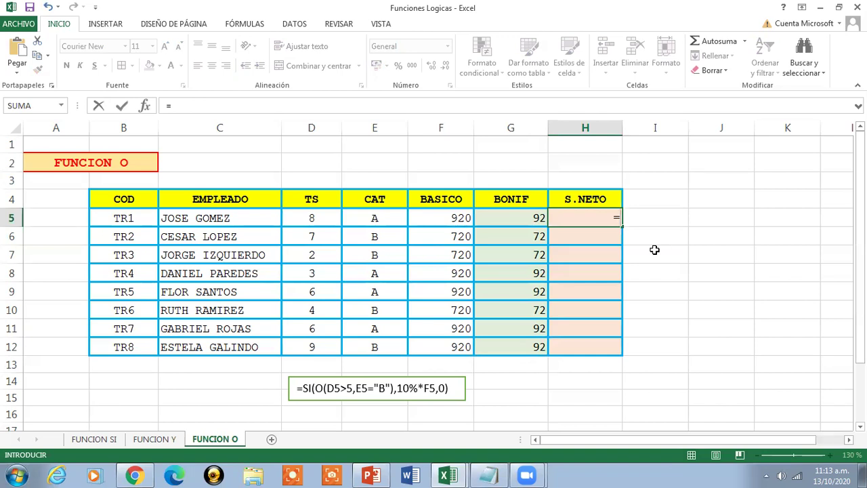
pyautogui.write('F5')
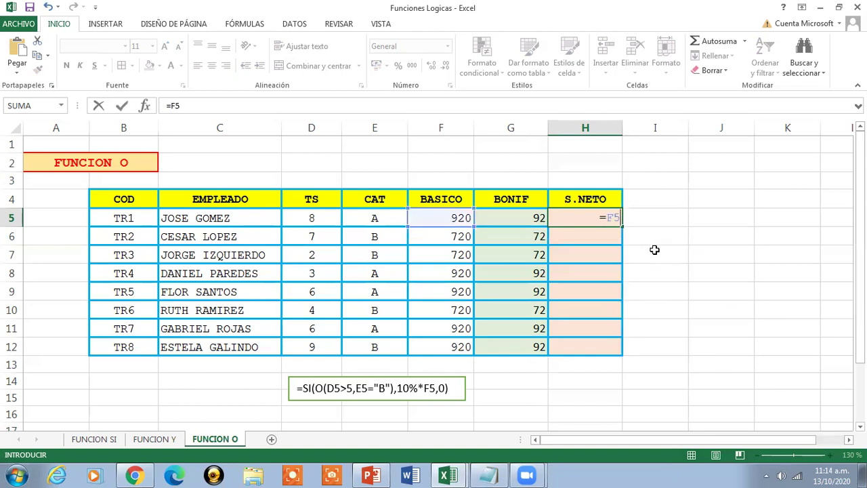
pyautogui.write('+G5')
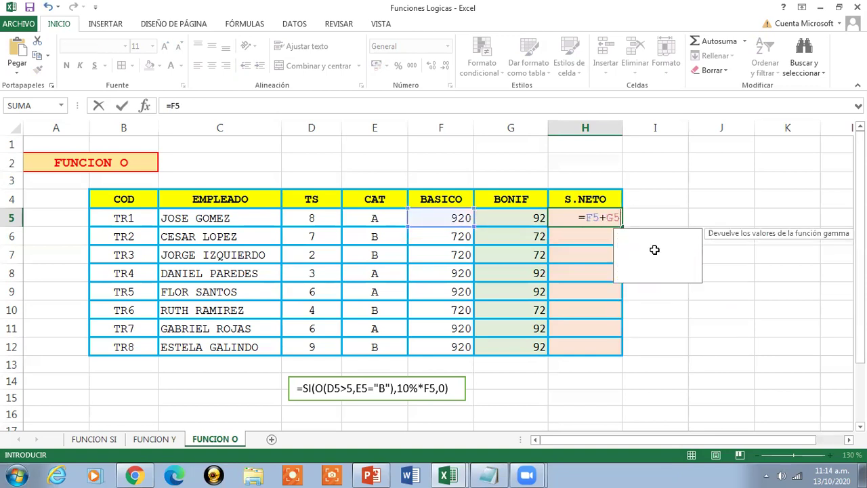
pyautogui.press('Return')
pyautogui.click(604, 217)
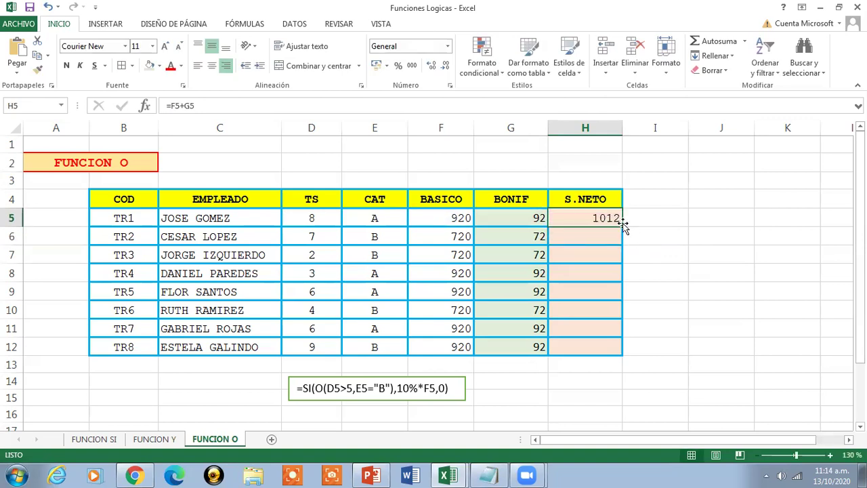
pyautogui.moveTo(622, 226); pyautogui.dragTo(619, 351)
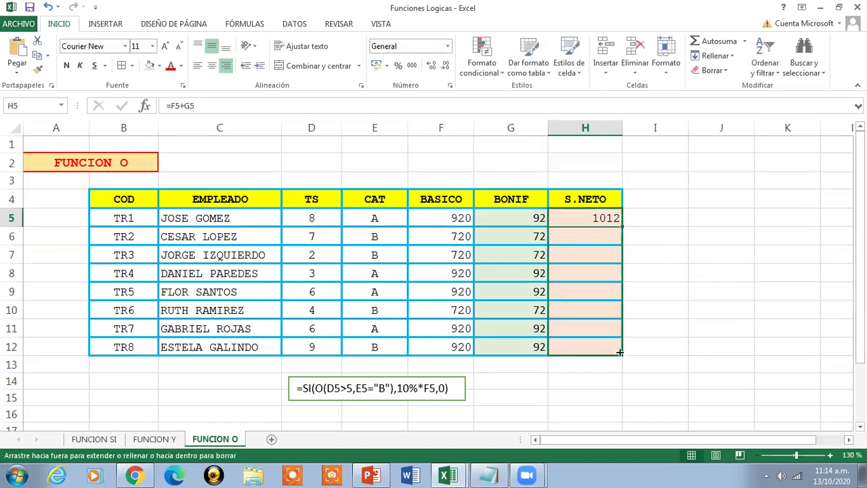
pyautogui.click(569, 215)
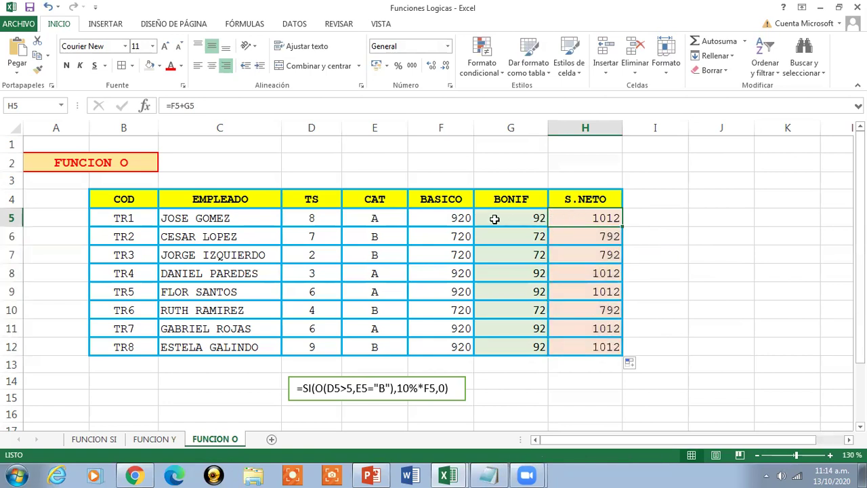
pyautogui.moveTo(494, 219); pyautogui.dragTo(601, 344)
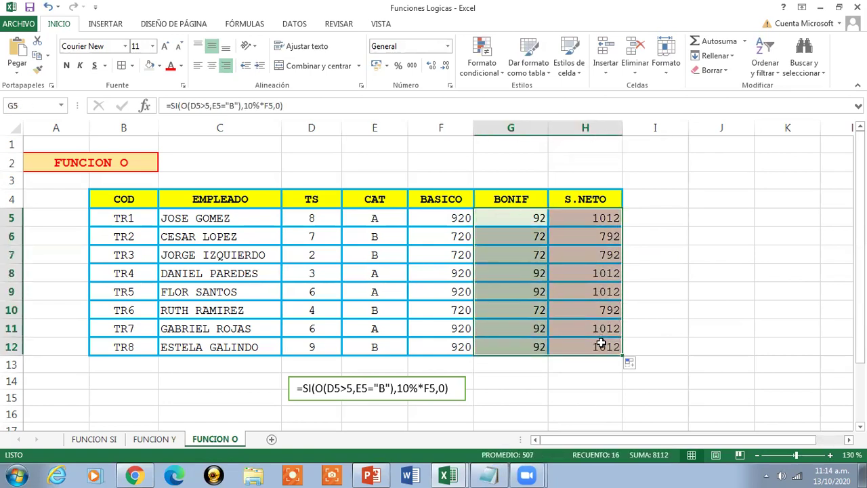
# - Bold G5:H12, apply Contabilidad format, and widen column H so amounts show fully
pyautogui.click(66, 65)
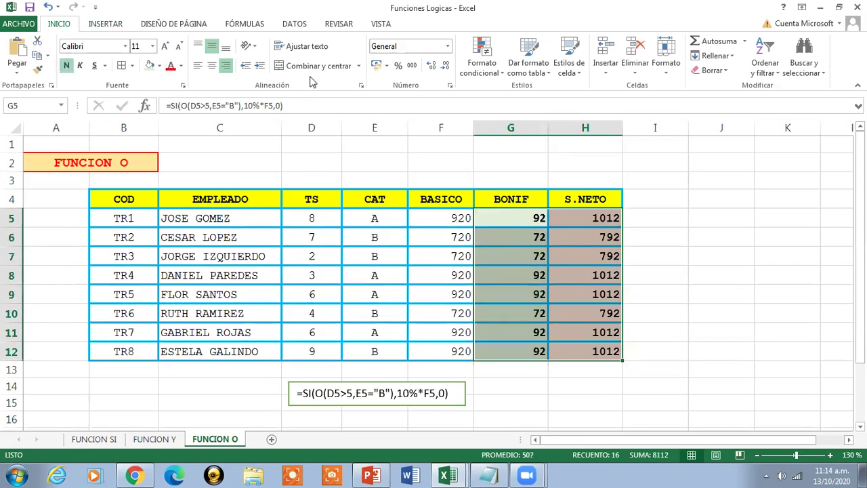
pyautogui.click(447, 46)
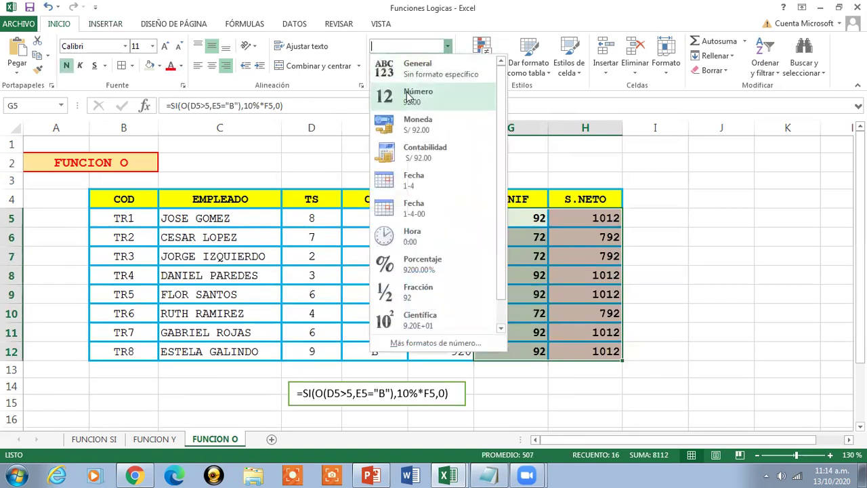
pyautogui.click(418, 154)
pyautogui.moveTo(621, 125); pyautogui.dragTo(644, 127)
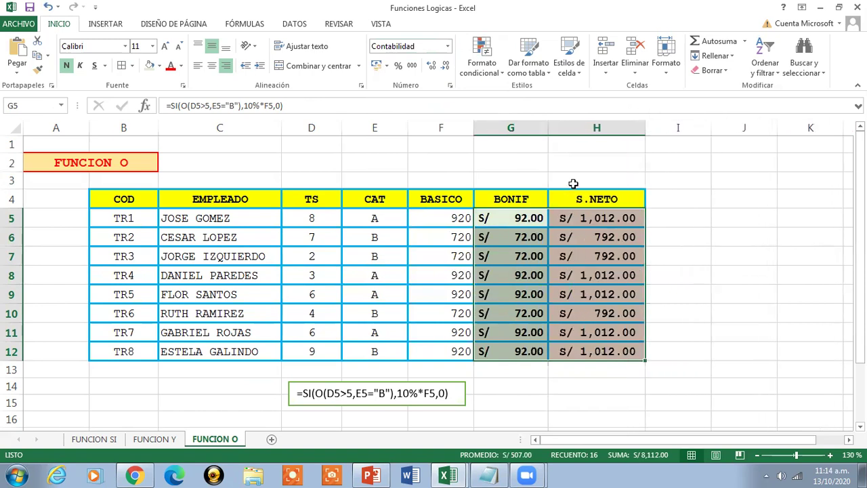
pyautogui.click(518, 217)
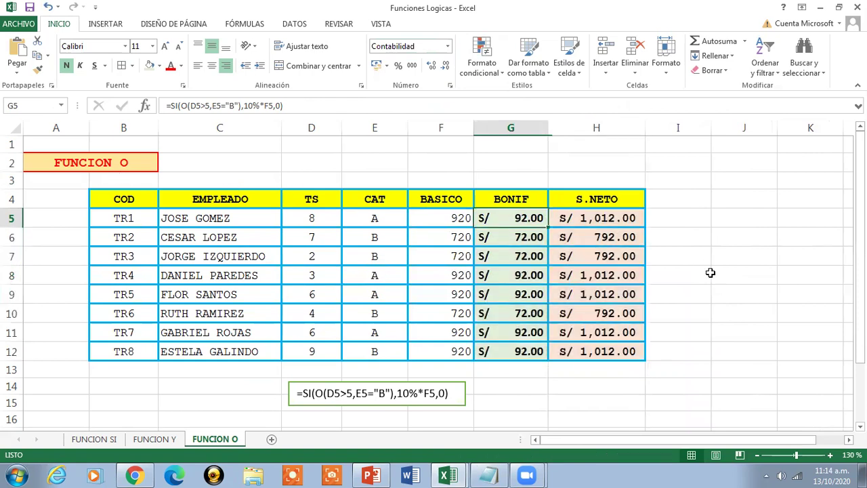
# - Return BONIF G5:G12 to General format and apply Contabilidad to BASICO F5:F12
pyautogui.moveTo(494, 218); pyautogui.dragTo(502, 353)
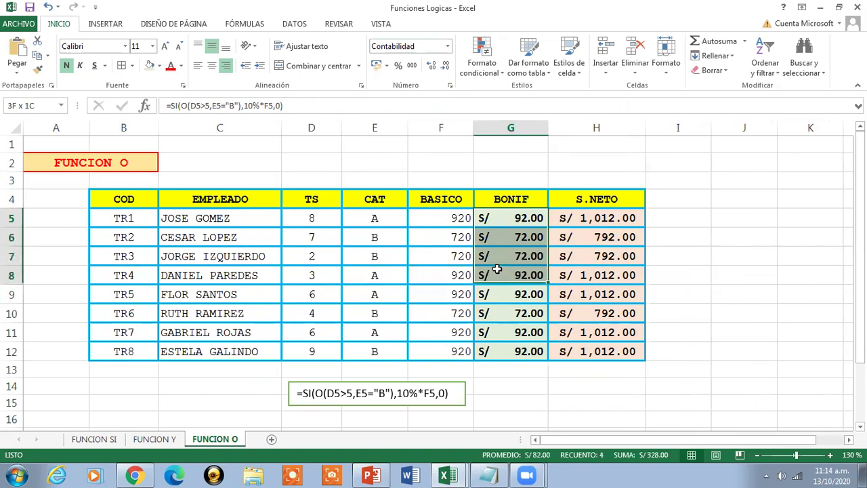
pyautogui.click(447, 46)
pyautogui.click(436, 71)
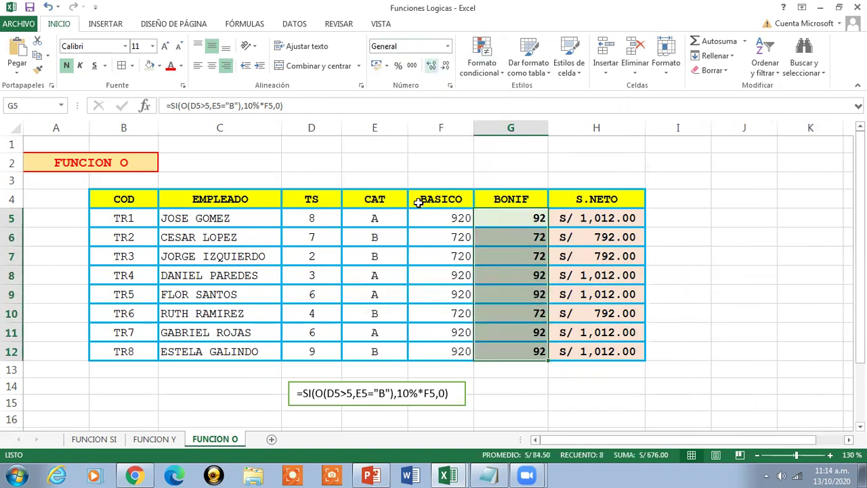
pyautogui.moveTo(420, 215); pyautogui.dragTo(428, 352)
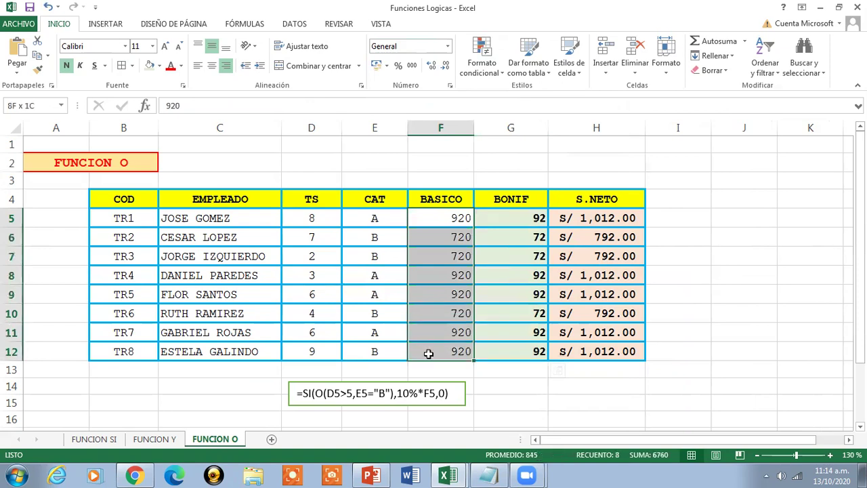
pyautogui.click(447, 46)
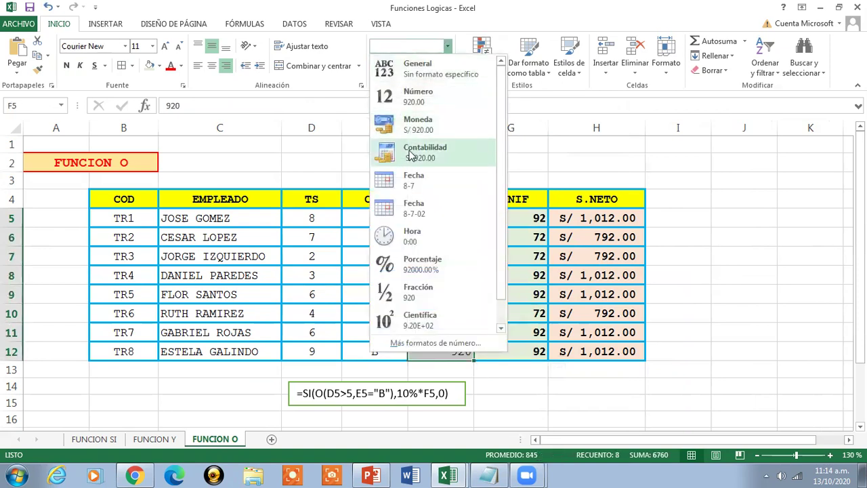
pyautogui.click(413, 152)
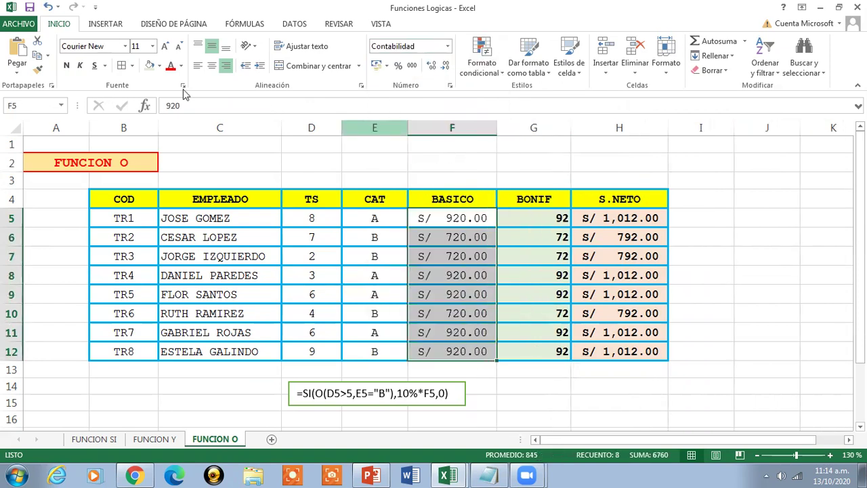
pyautogui.click(540, 218)
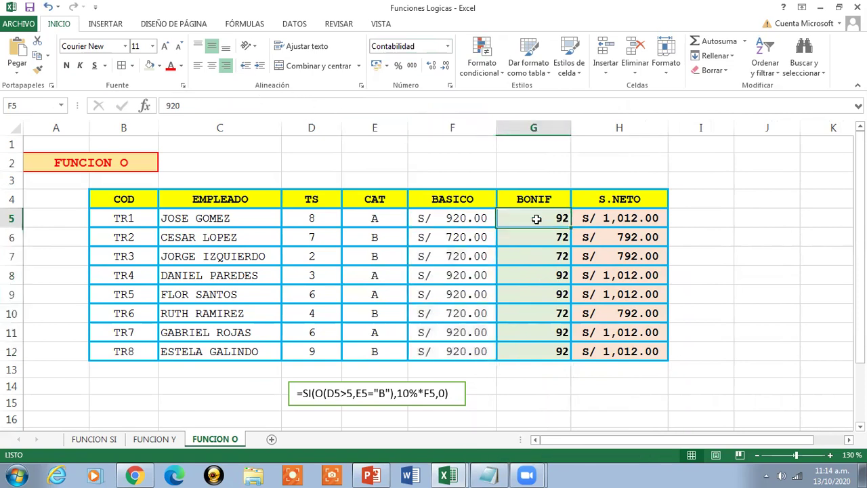
pyautogui.click(613, 220)
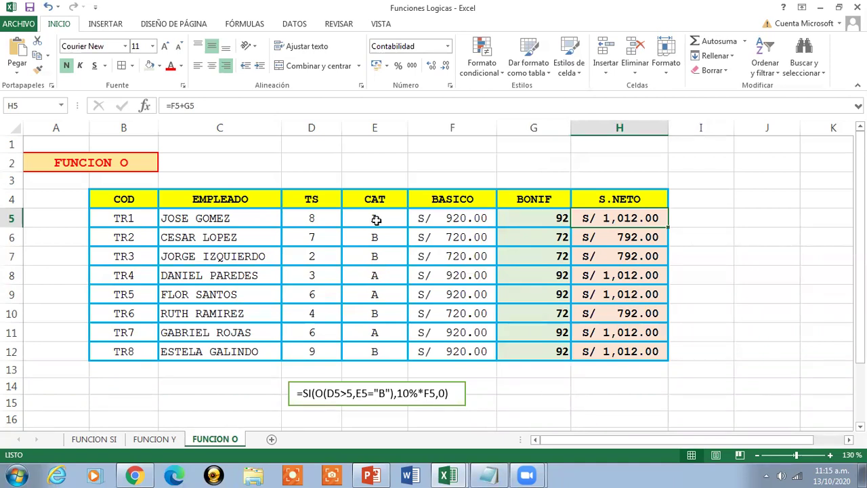
# - Look over the BASICO column on the FUNCION Y sheet, then return to FUNCION O
pyautogui.click(126, 164)
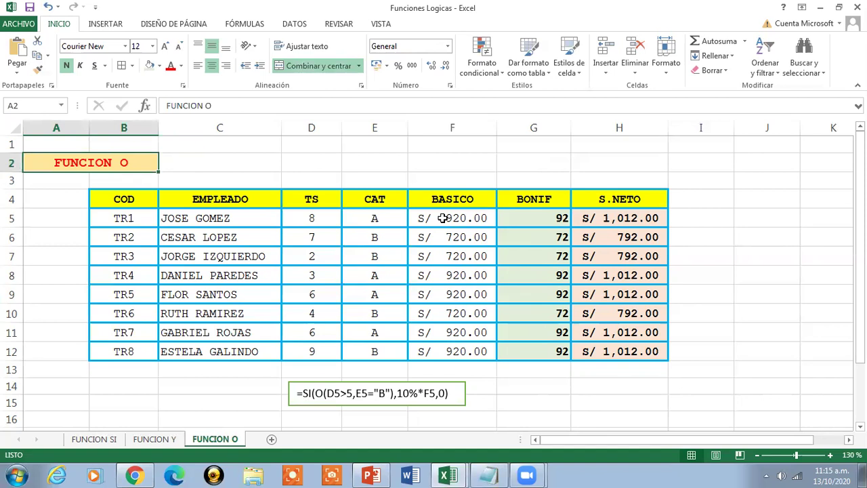
pyautogui.click(155, 441)
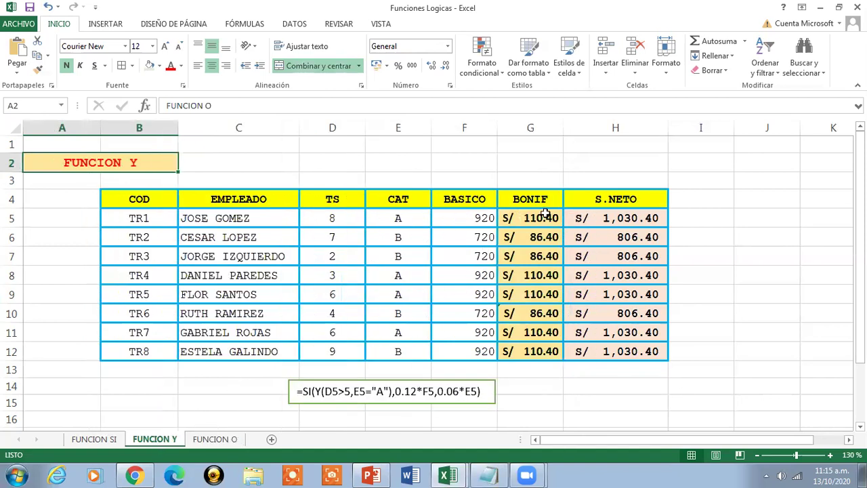
pyautogui.moveTo(461, 218)
pyautogui.mouseDown()
pyautogui.moveTo(465, 322)
pyautogui.moveTo(458, 198)
pyautogui.mouseUp()
pyautogui.click(459, 199)
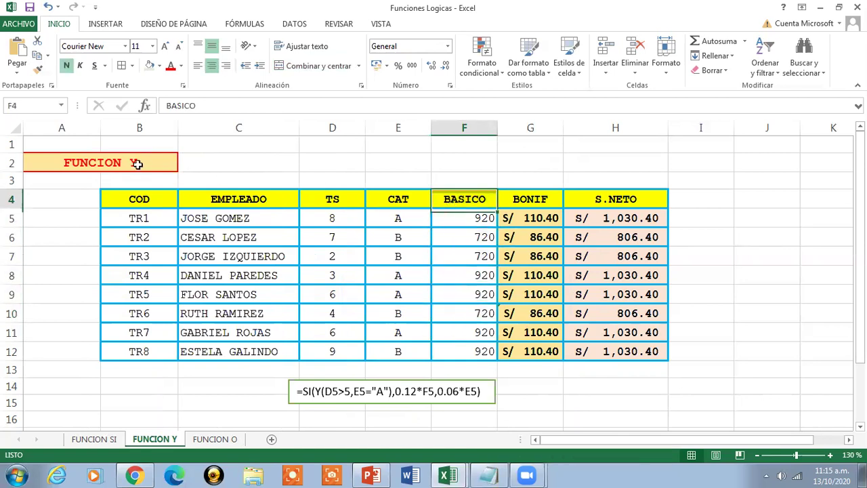
pyautogui.click(138, 164)
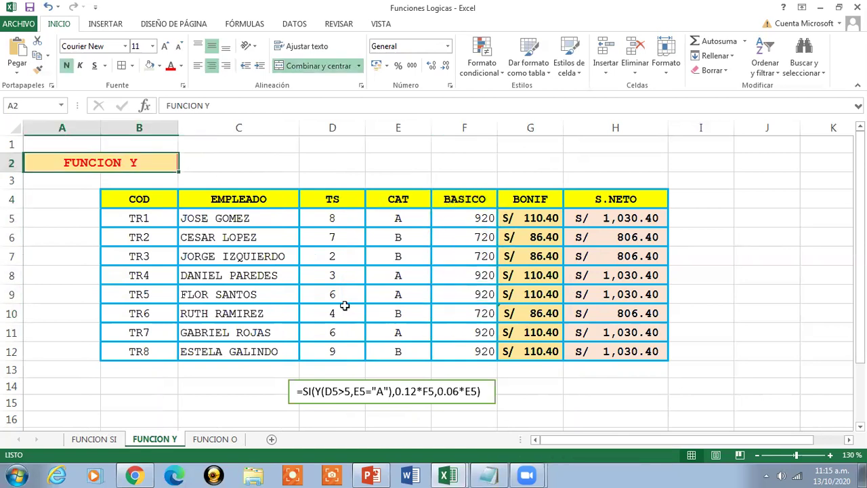
pyautogui.click(217, 440)
# - Apply Contabilidad format to BONIF G5:G12 on FUNCION O, showing S/ 92.00 and S/ 72.00
pyautogui.moveTo(522, 214)
pyautogui.mouseDown()
pyautogui.moveTo(532, 309)
pyautogui.moveTo(559, 352)
pyautogui.mouseUp()
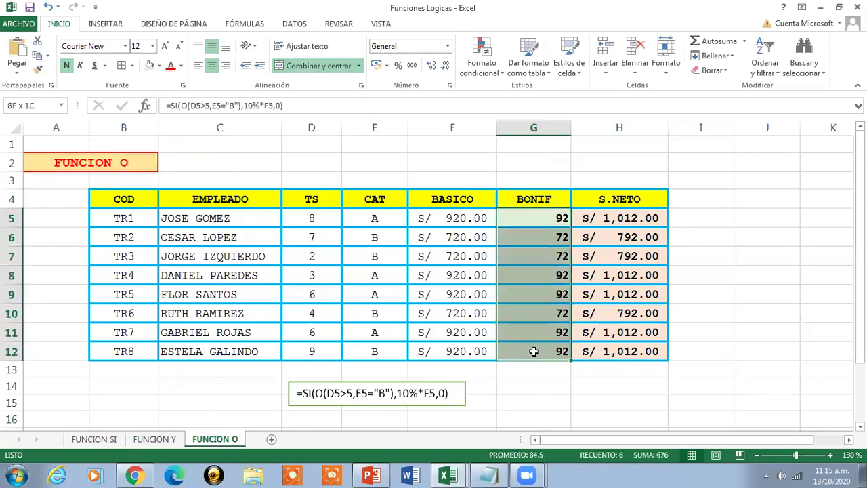
pyautogui.click(447, 46)
pyautogui.click(416, 148)
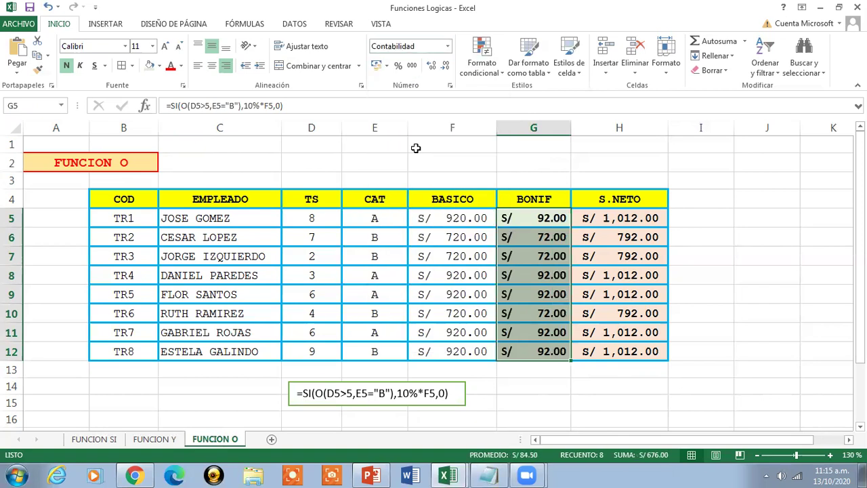
pyautogui.click(36, 165)
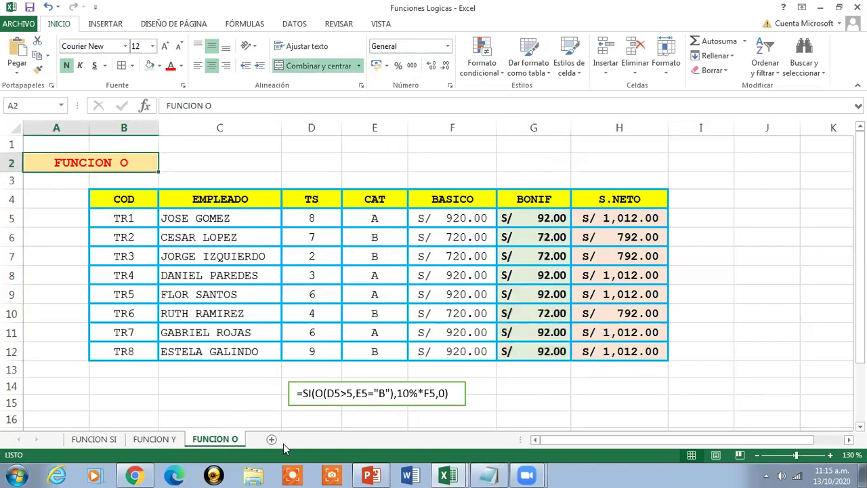
# - Apply Contabilidad format to BASICO F5:F12 on FUNCION Y, then return to FUNCION O
pyautogui.click(154, 439)
pyautogui.moveTo(456, 219); pyautogui.dragTo(456, 352)
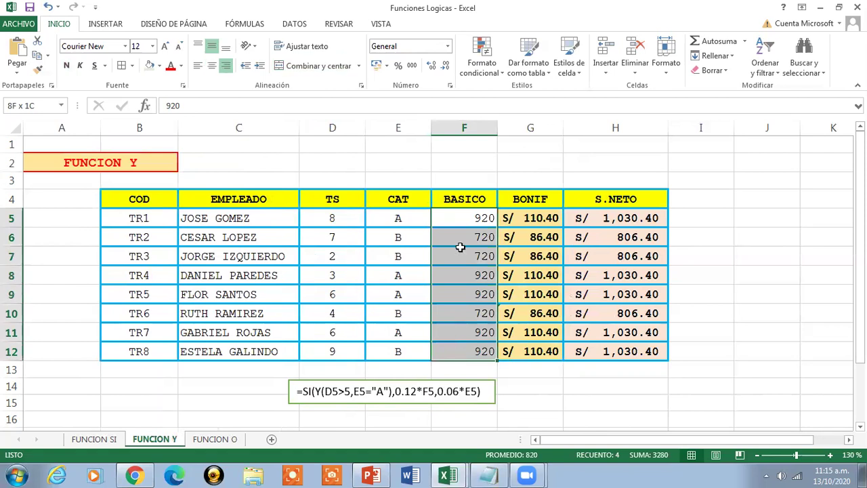
pyautogui.click(447, 45)
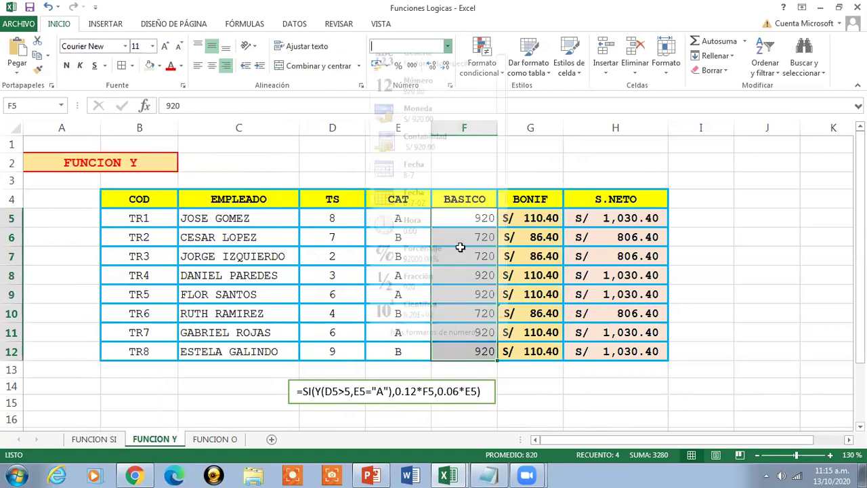
pyautogui.click(426, 139)
pyautogui.click(122, 162)
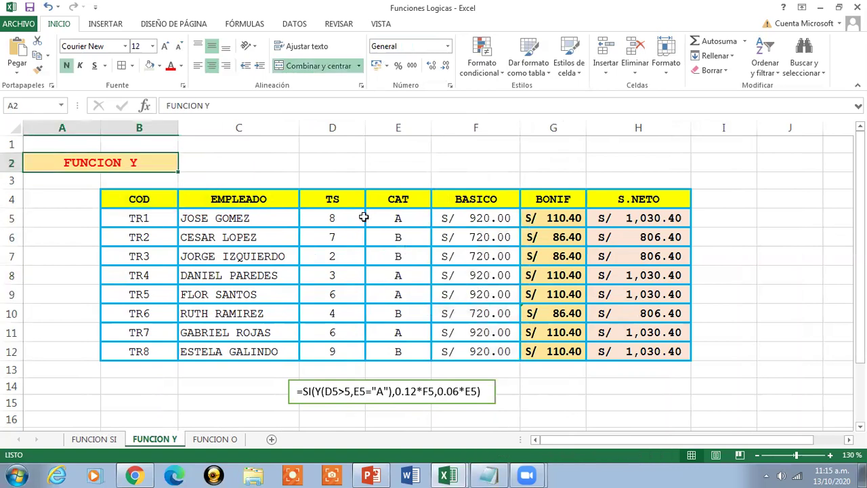
pyautogui.click(215, 439)
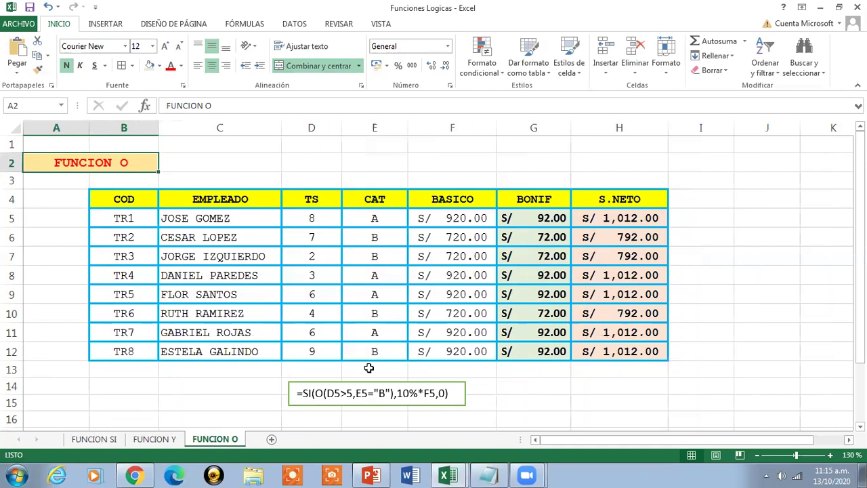
# - Switch to the FUNCION SI sheet showing sellers' VENTAS and commission results
pyautogui.click(103, 440)
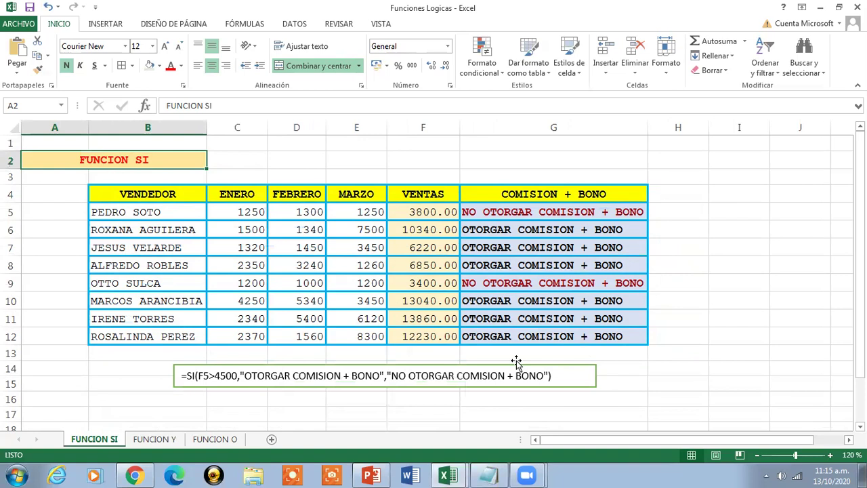
# - Narrow the =SI(F5>4500,...) formula box below the FUNCION SI table to fit its text and nudge it right
pyautogui.click(140, 441)
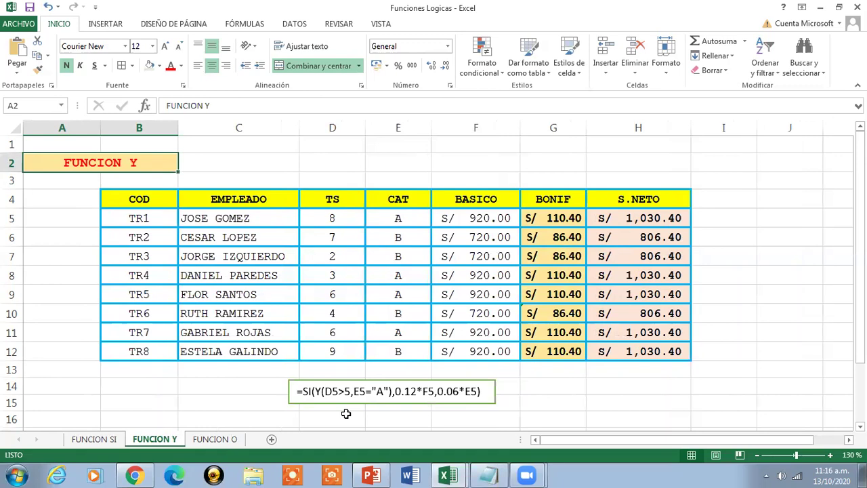
pyautogui.click(216, 440)
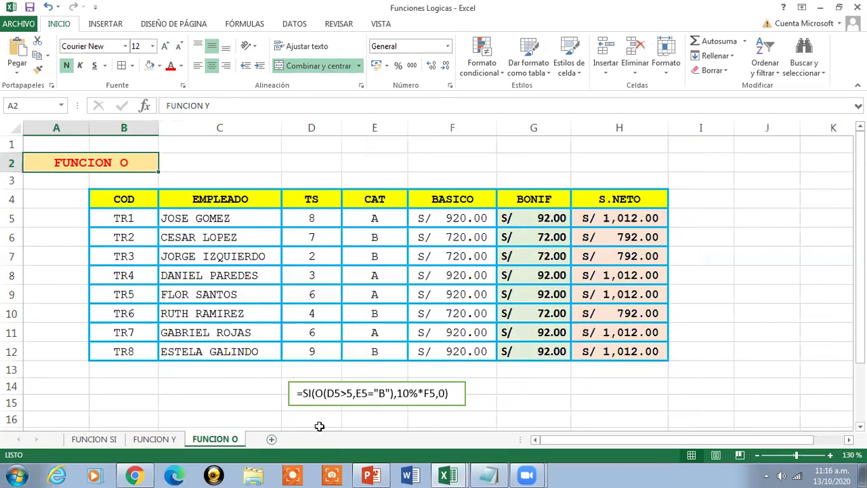
pyautogui.click(139, 440)
pyautogui.click(108, 440)
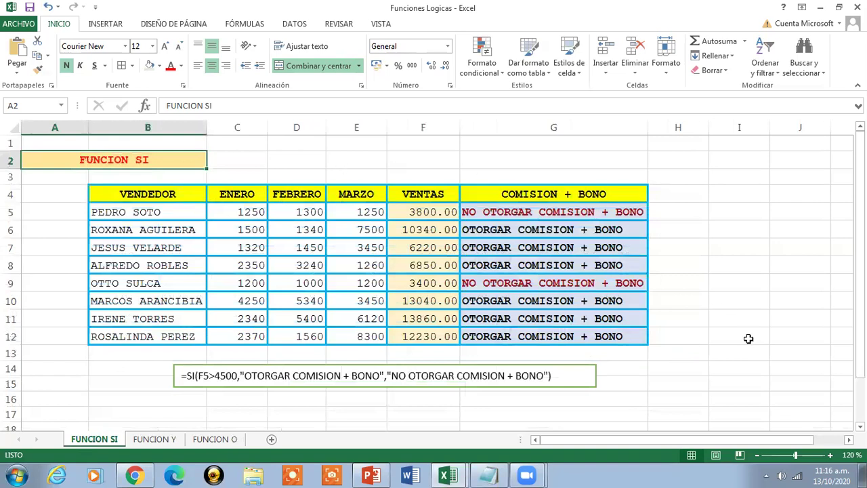
pyautogui.click(596, 375)
pyautogui.moveTo(597, 376); pyautogui.dragTo(566, 374)
pyautogui.moveTo(376, 367); pyautogui.dragTo(385, 364)
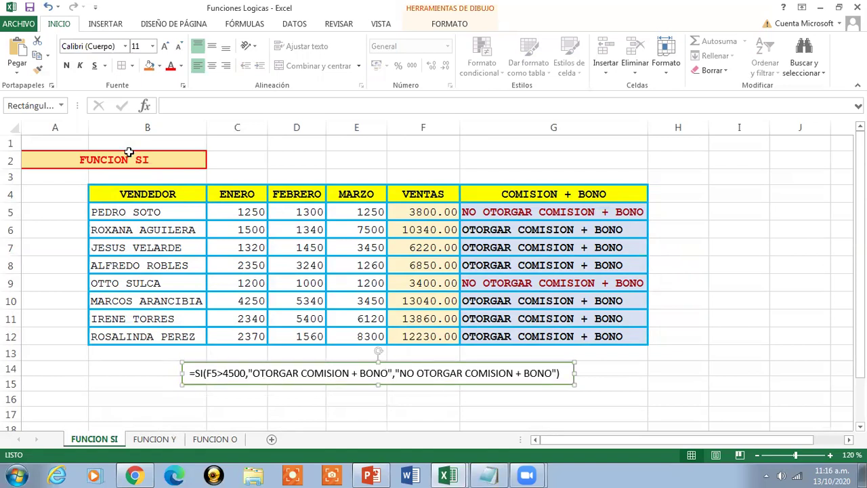
pyautogui.click(127, 153)
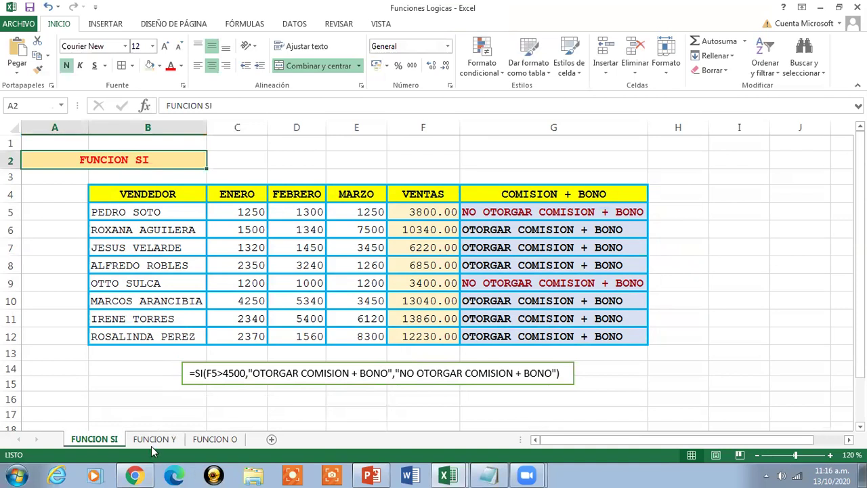
# - On the FUNCION Y sheet, widen column G so the BONIF values fit
pyautogui.click(154, 439)
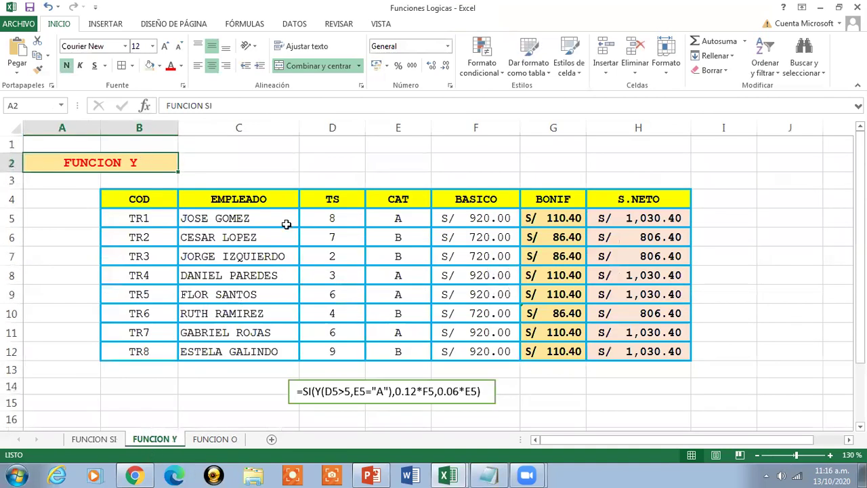
pyautogui.click(223, 437)
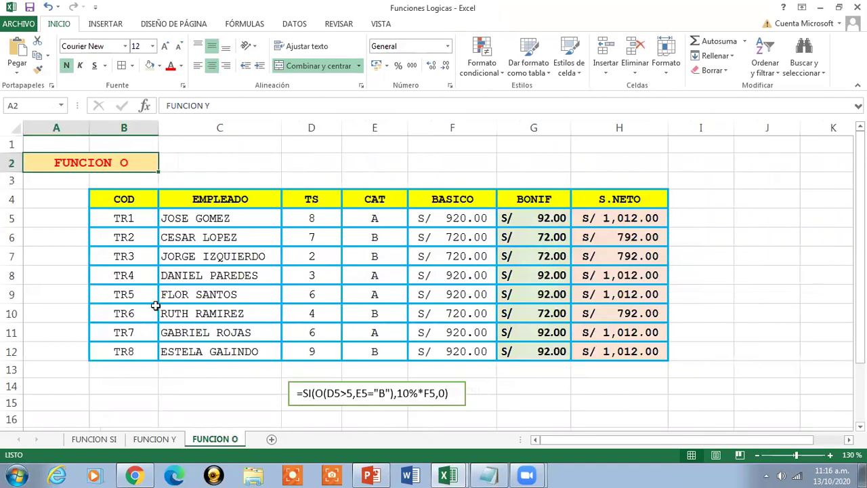
pyautogui.click(152, 440)
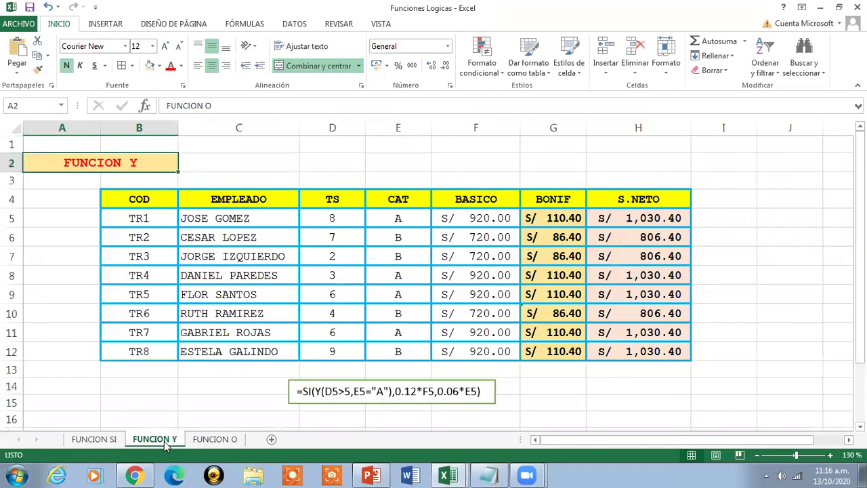
pyautogui.moveTo(586, 129); pyautogui.dragTo(599, 129)
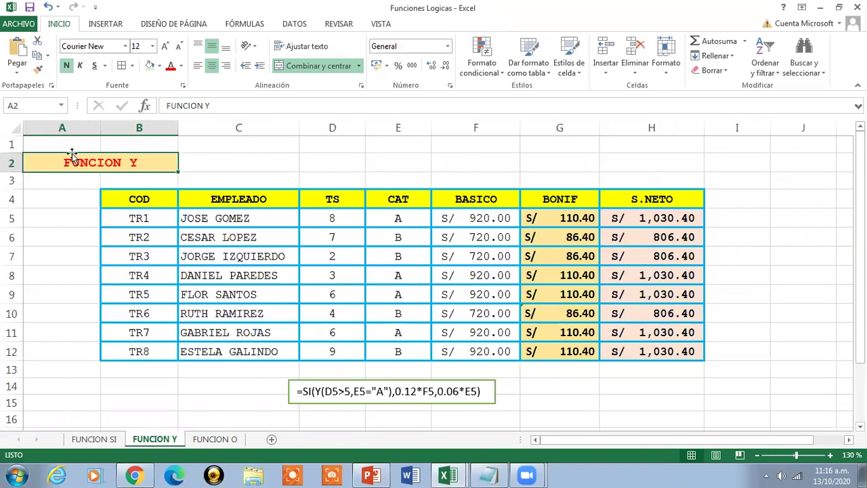
# - Widen the S.NETO column on FUNCION O slightly, then go back to FUNCION SI
pyautogui.click(216, 438)
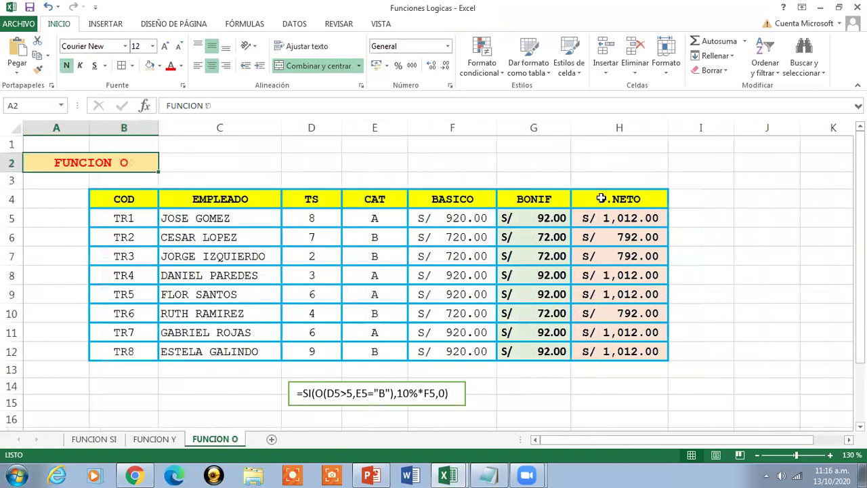
pyautogui.moveTo(571, 129); pyautogui.dragTo(577, 127)
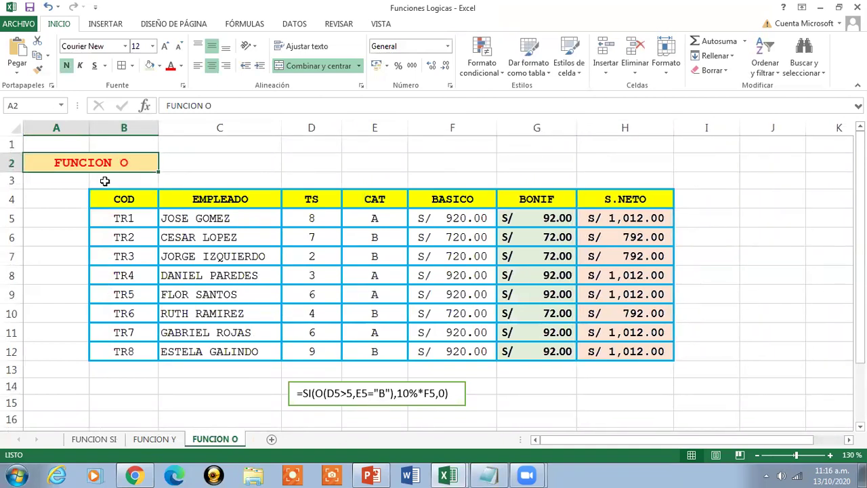
pyautogui.click(164, 441)
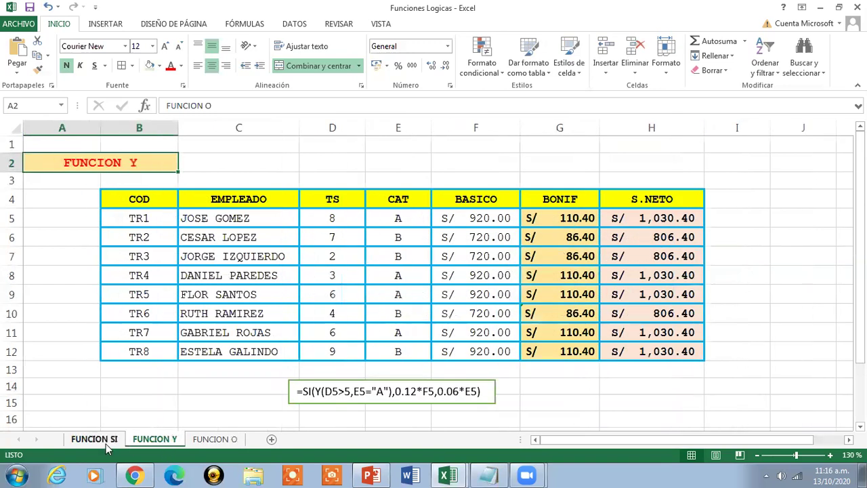
pyautogui.click(95, 439)
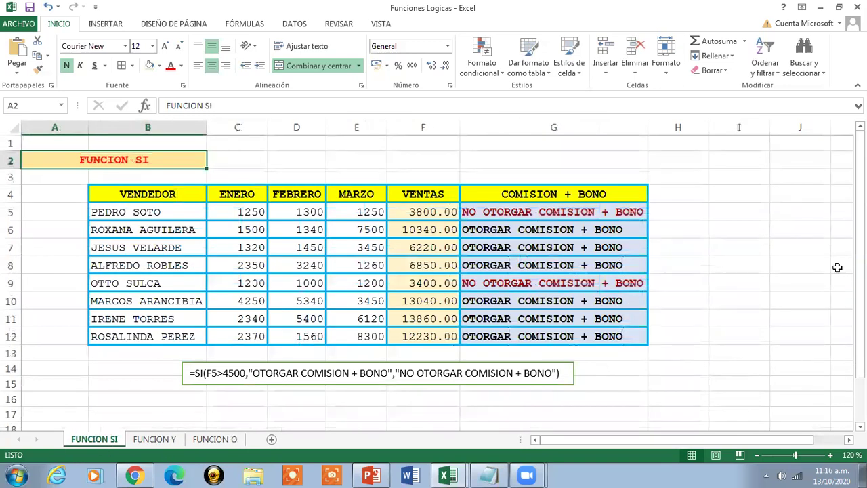
# - Minimise the Funciones Logicas window and show the list of both open Excel workbooks
pyautogui.click(821, 12)
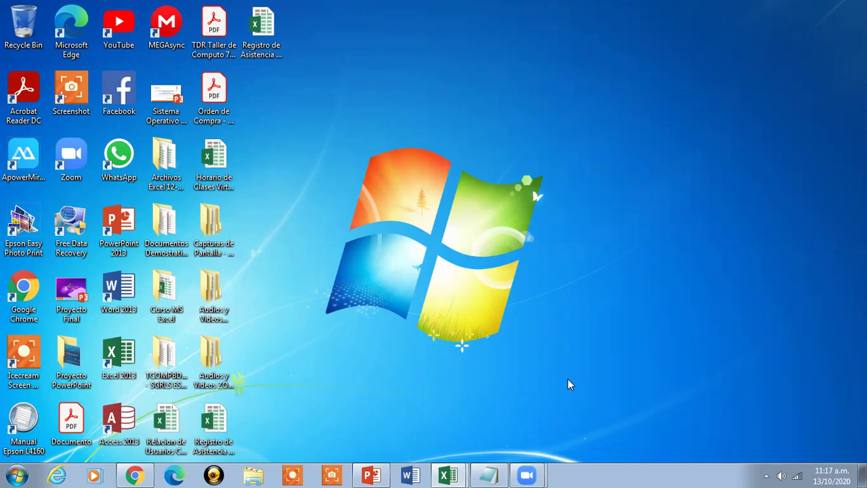
pyautogui.click(447, 474)
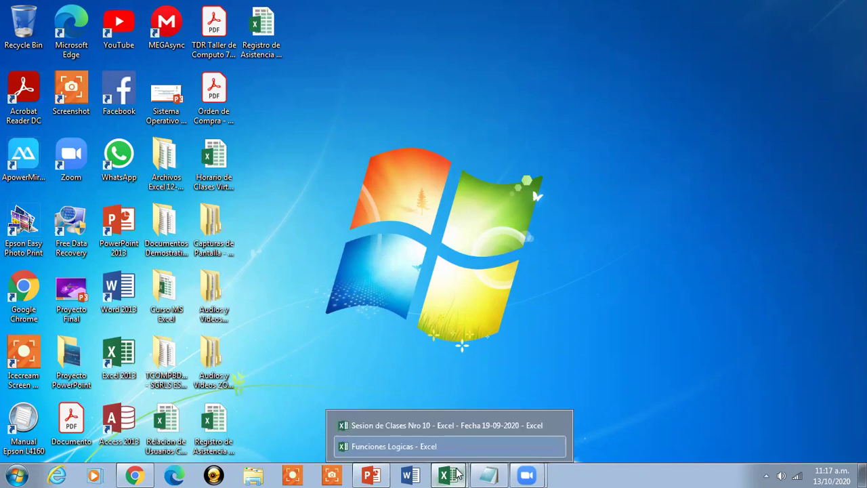
pyautogui.click(447, 426)
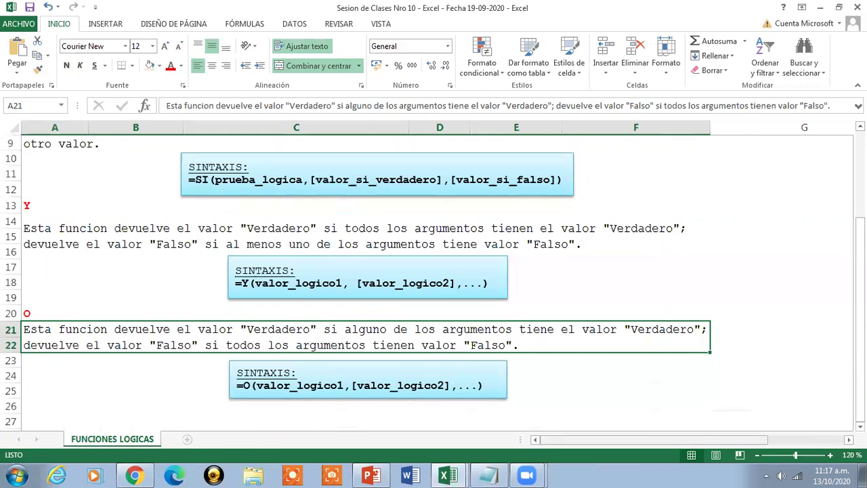
pyautogui.moveTo(859, 318); pyautogui.dragTo(859, 271)
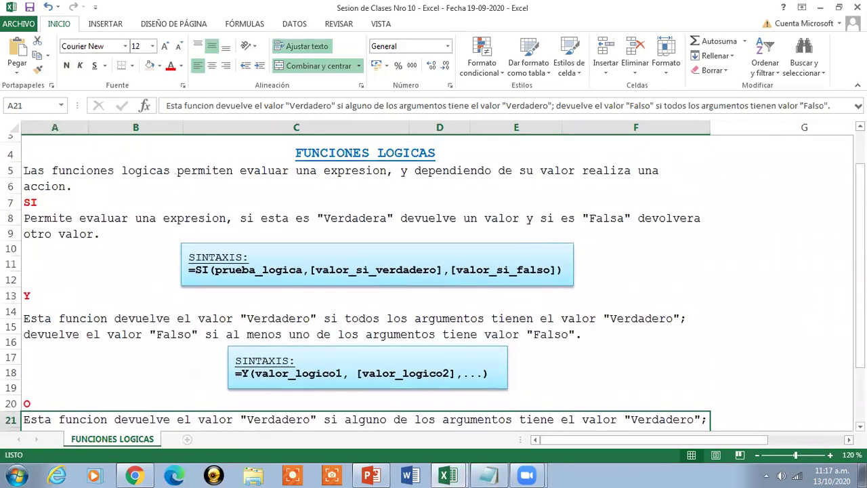
pyautogui.click(35, 208)
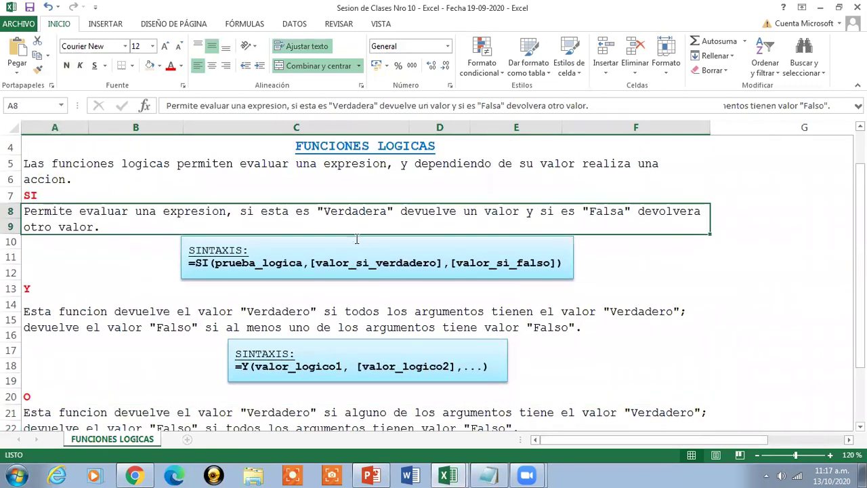
pyautogui.click(102, 310)
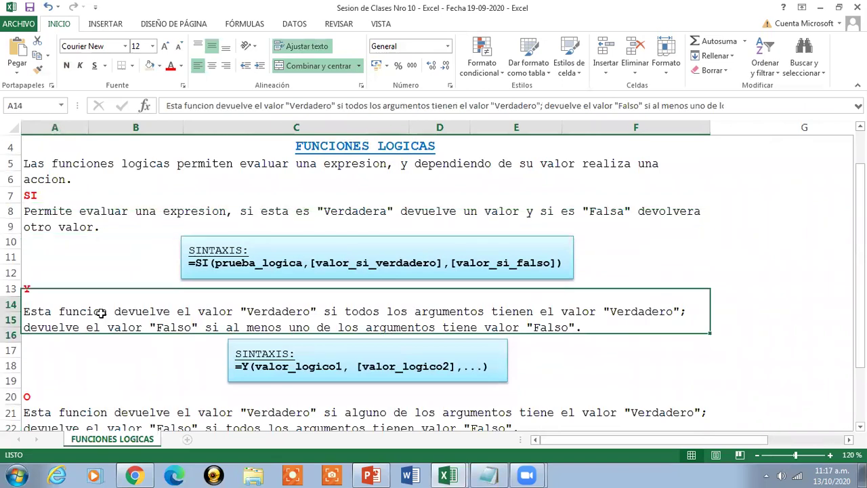
pyautogui.click(65, 414)
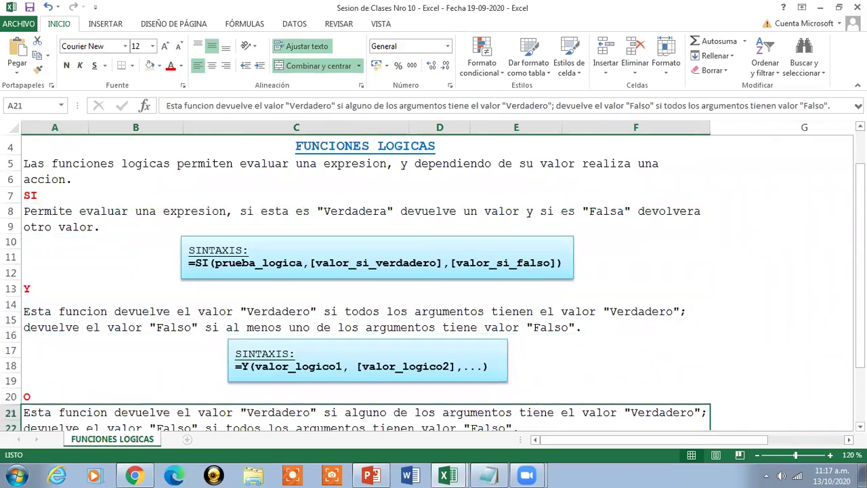
pyautogui.moveTo(859, 203); pyautogui.dragTo(859, 227)
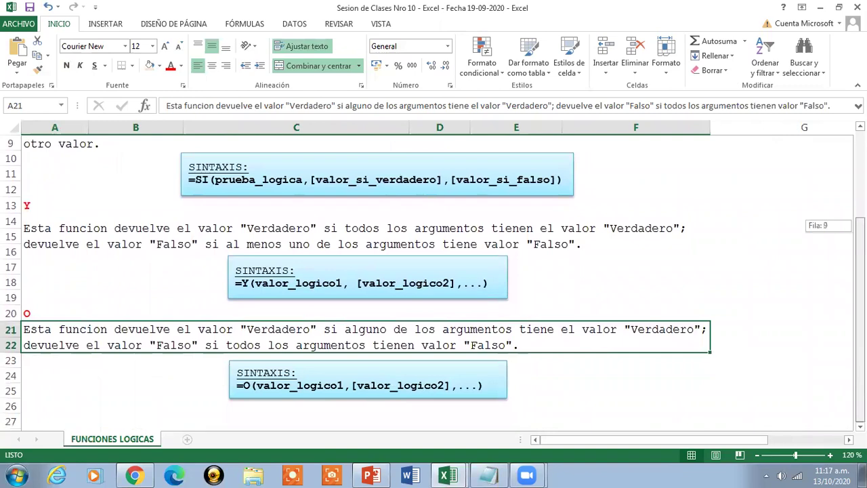
pyautogui.moveTo(859, 227); pyautogui.dragTo(859, 190)
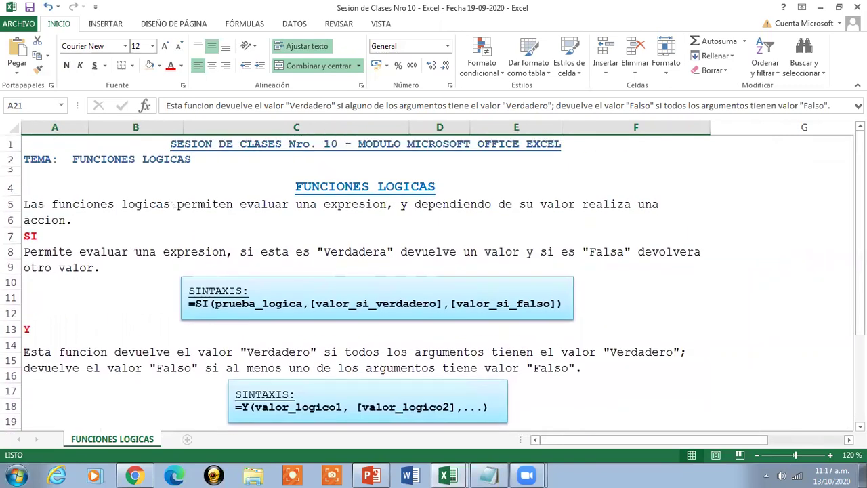
pyautogui.moveTo(859, 226); pyautogui.dragTo(860, 203)
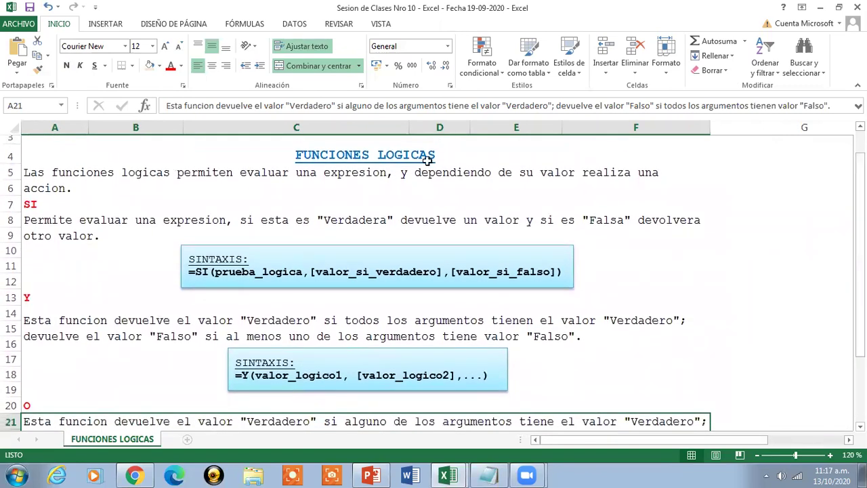
pyautogui.click(429, 155)
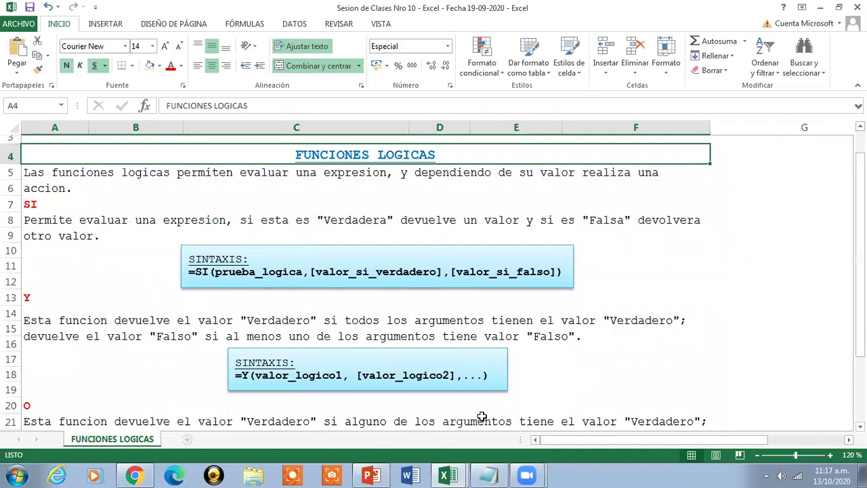
# - Minimise the Sesion de Clases Nro 10 notes and restore the Funciones Logicas workbook
pyautogui.click(821, 7)
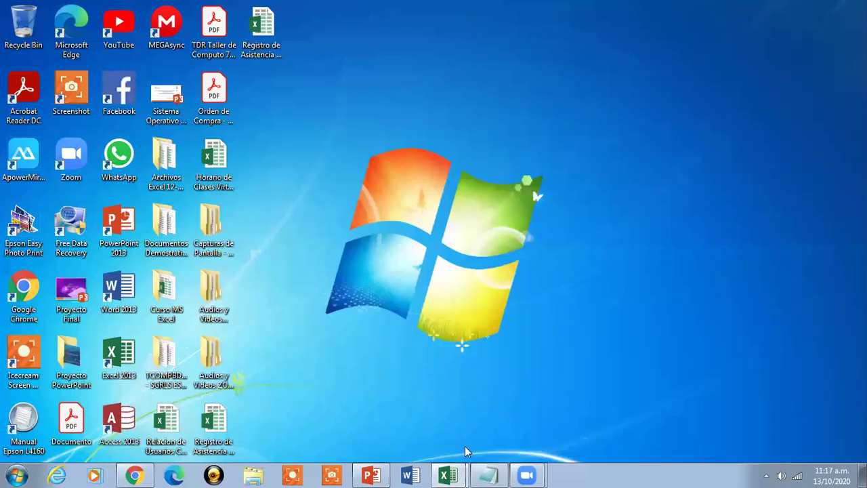
pyautogui.moveTo(448, 475)
pyautogui.click(436, 447)
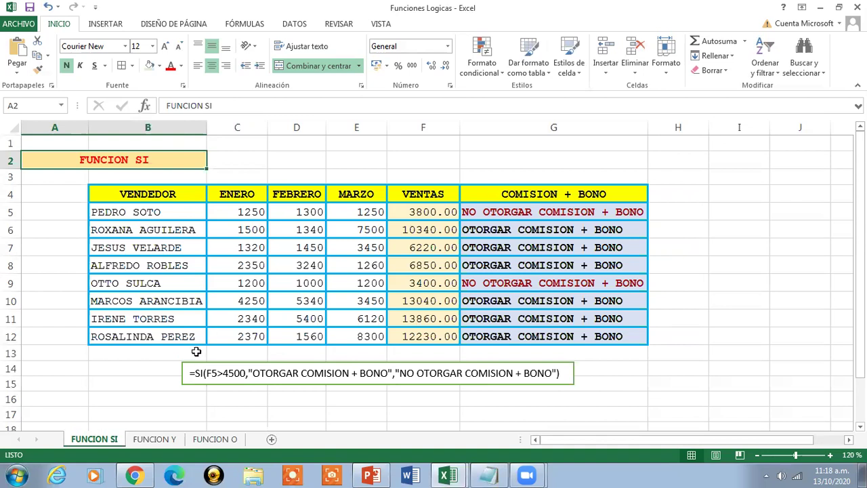
# - Show the FUNCION Y sheet with its BONIF results and formula note
pyautogui.click(154, 439)
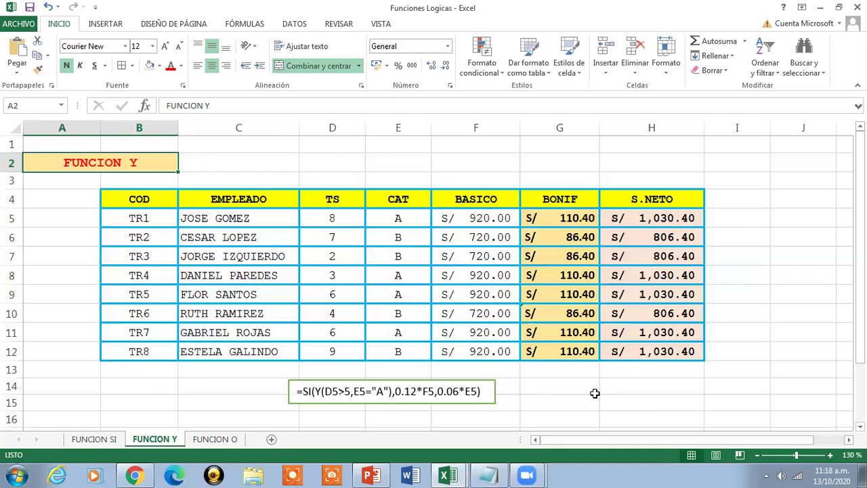
pyautogui.click(215, 438)
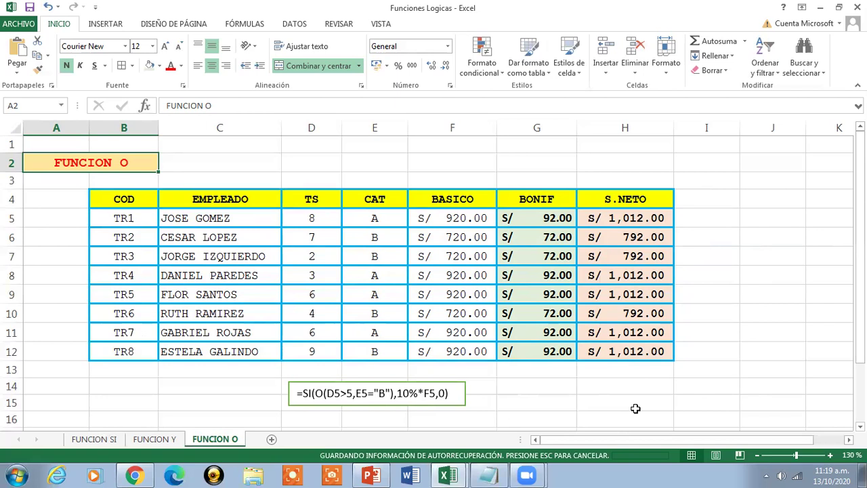
# - Go back to the FUNCION SI sheet and minimise the Funciones Logicas workbook
pyautogui.click(153, 439)
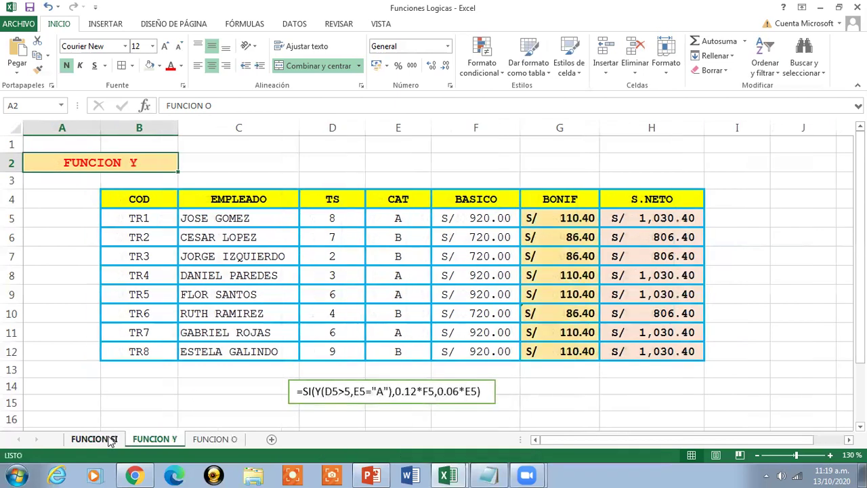
pyautogui.click(95, 439)
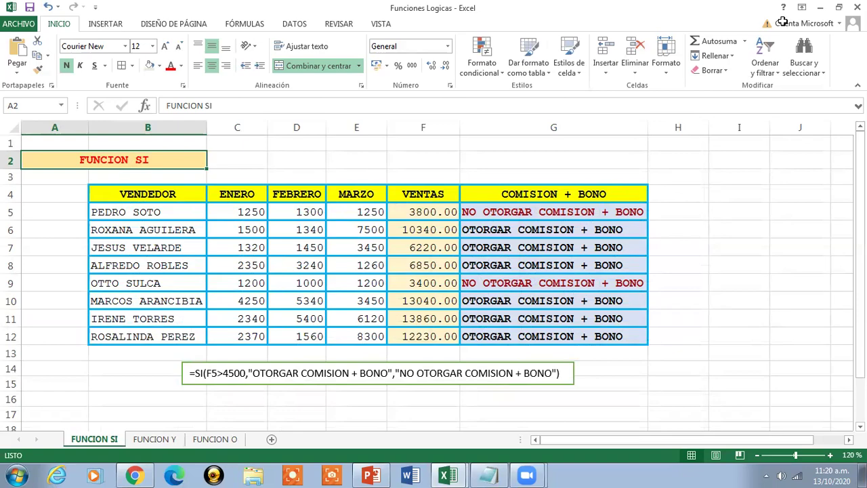
pyautogui.click(820, 8)
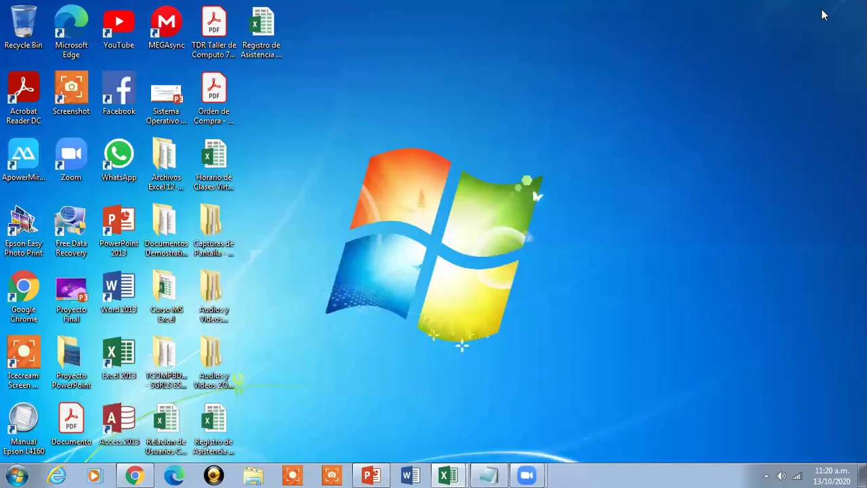